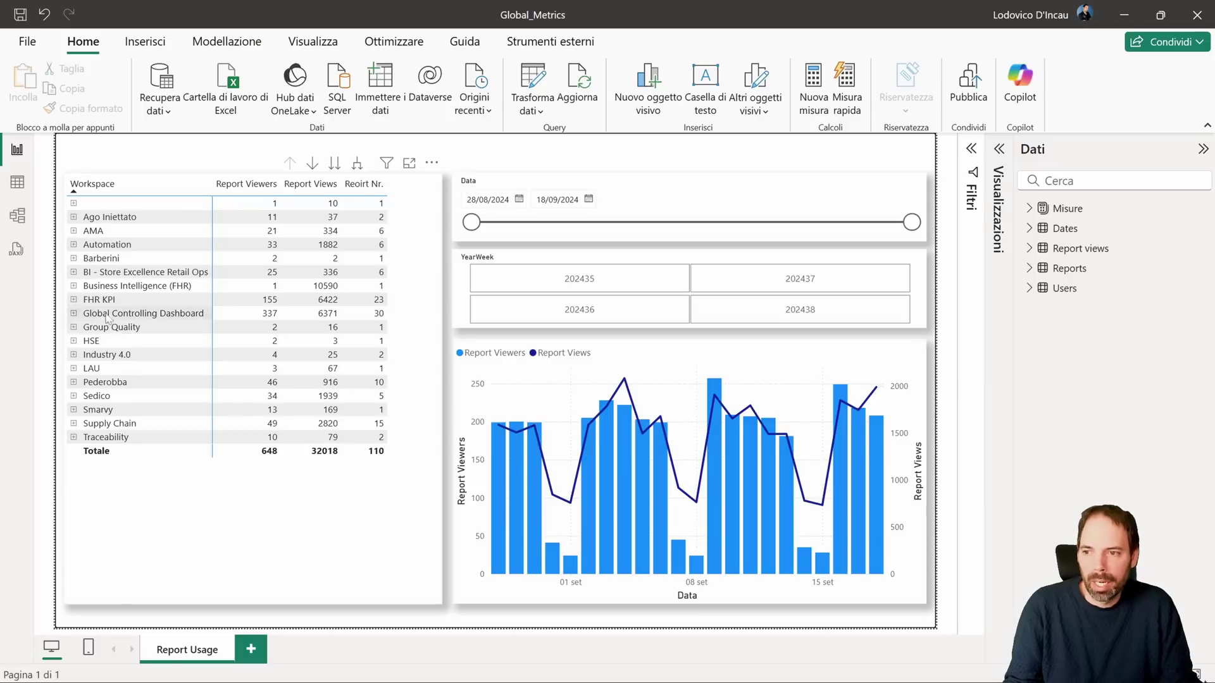
# - Expand and collapse the Sedico row, then inspect the model's Report views, Users and Reports tables
pyautogui.click(74, 397)
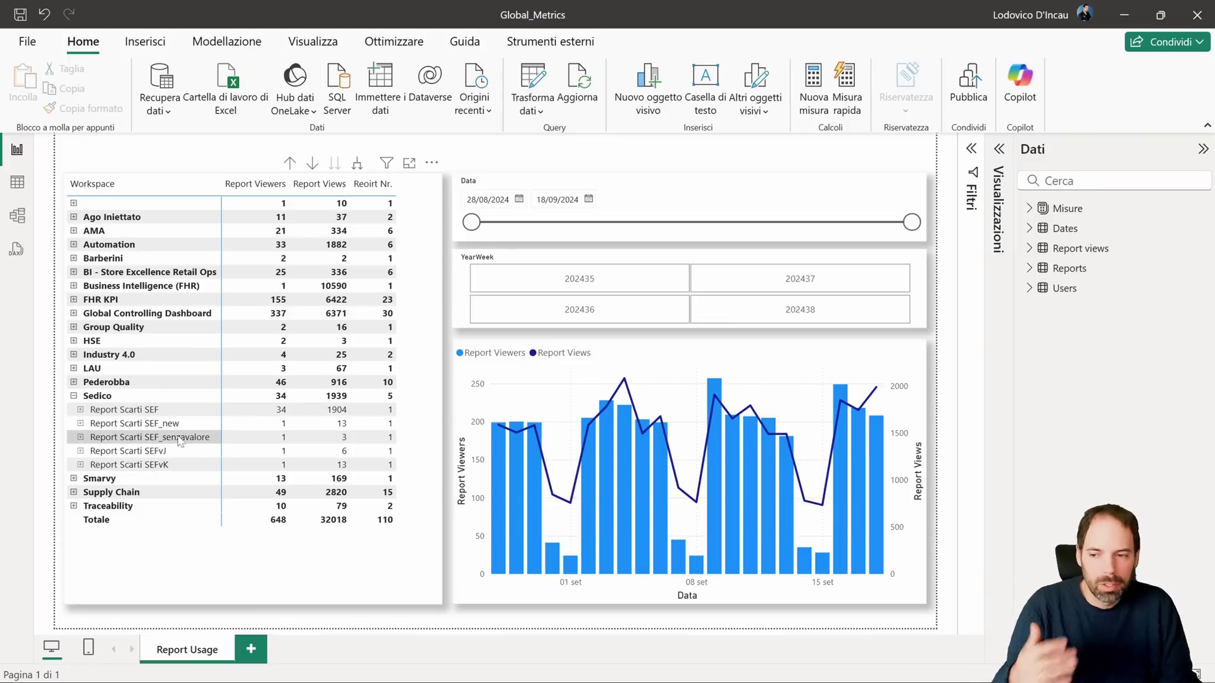
pyautogui.click(73, 397)
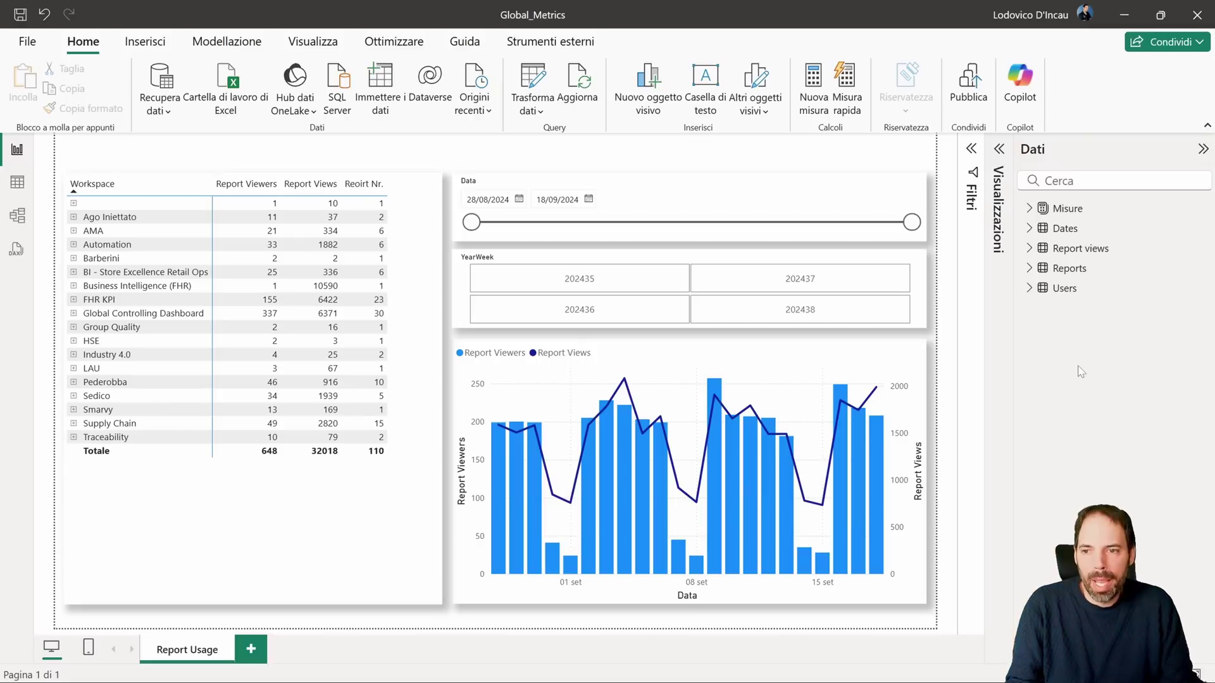
pyautogui.moveTo(676, 264)
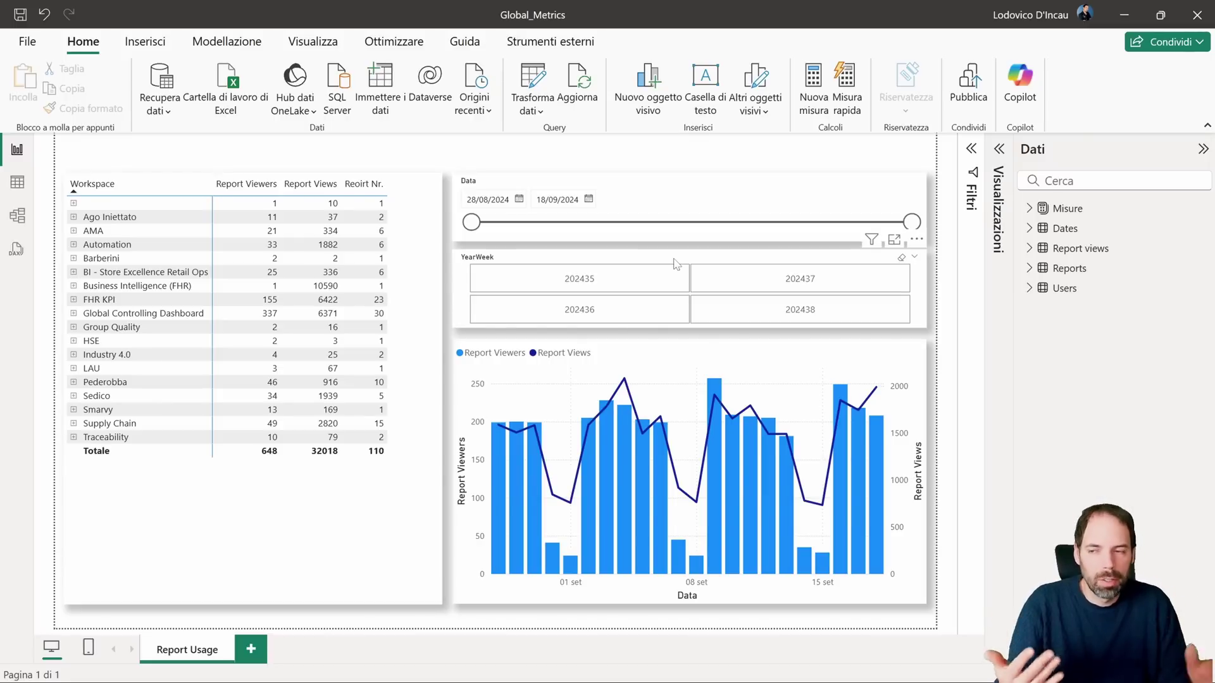
pyautogui.click(17, 216)
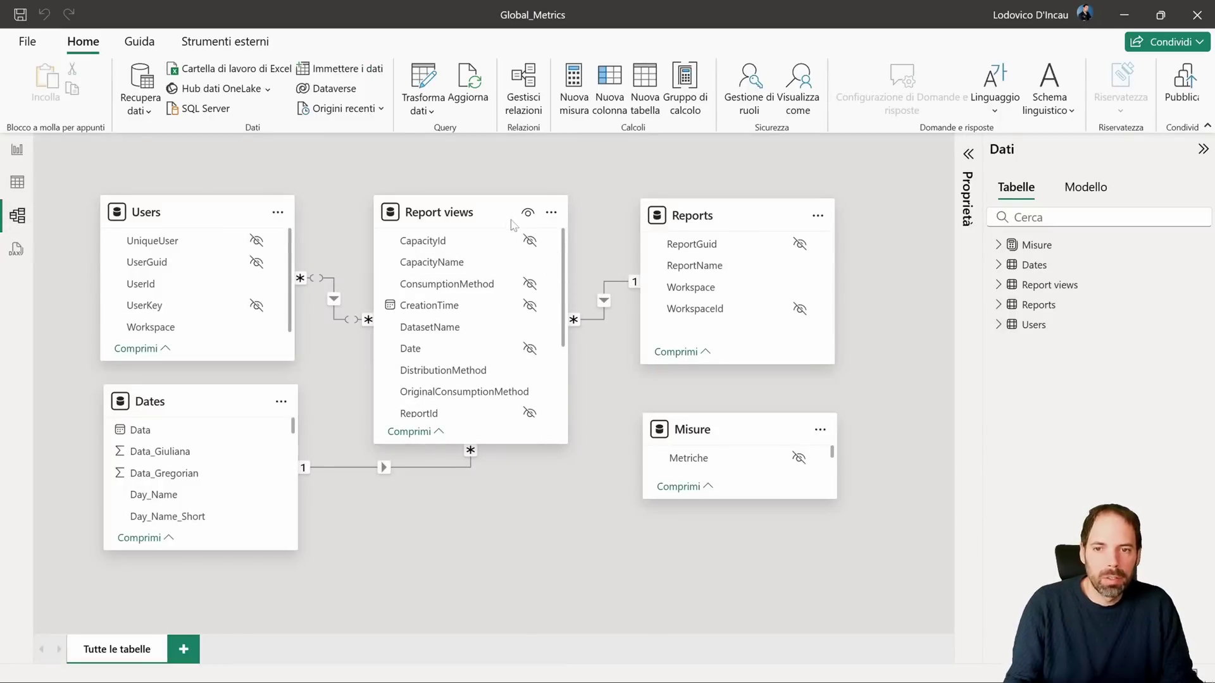
pyautogui.click(456, 227)
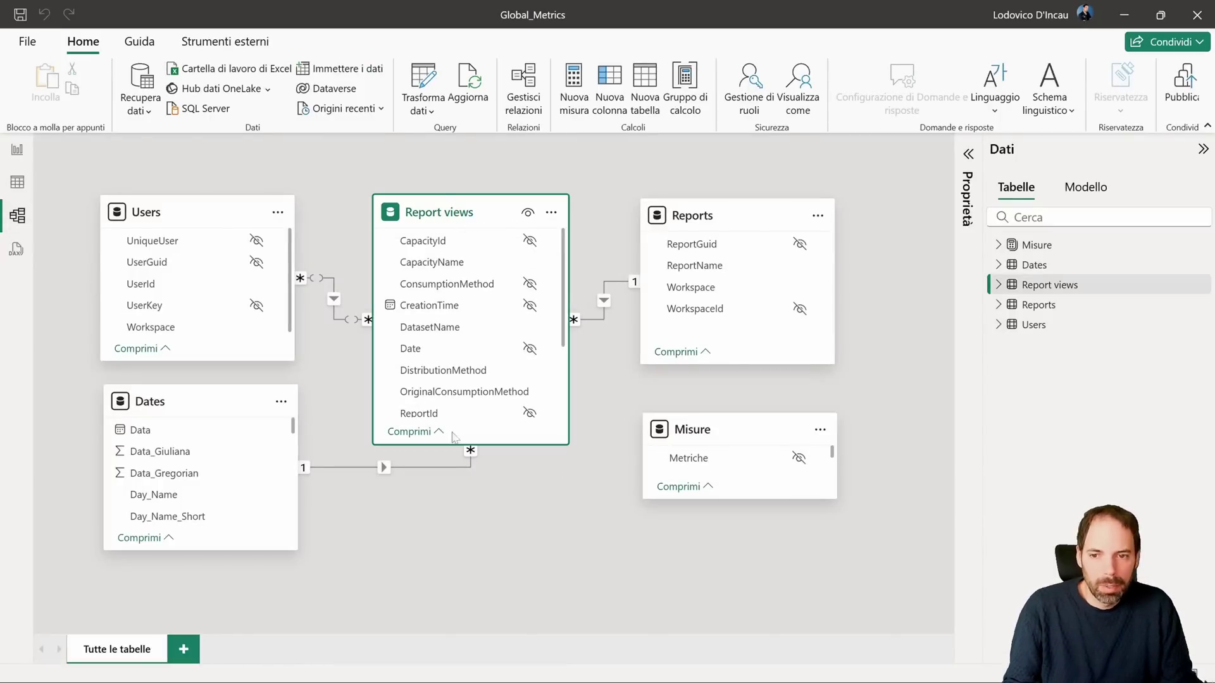
pyautogui.click(199, 217)
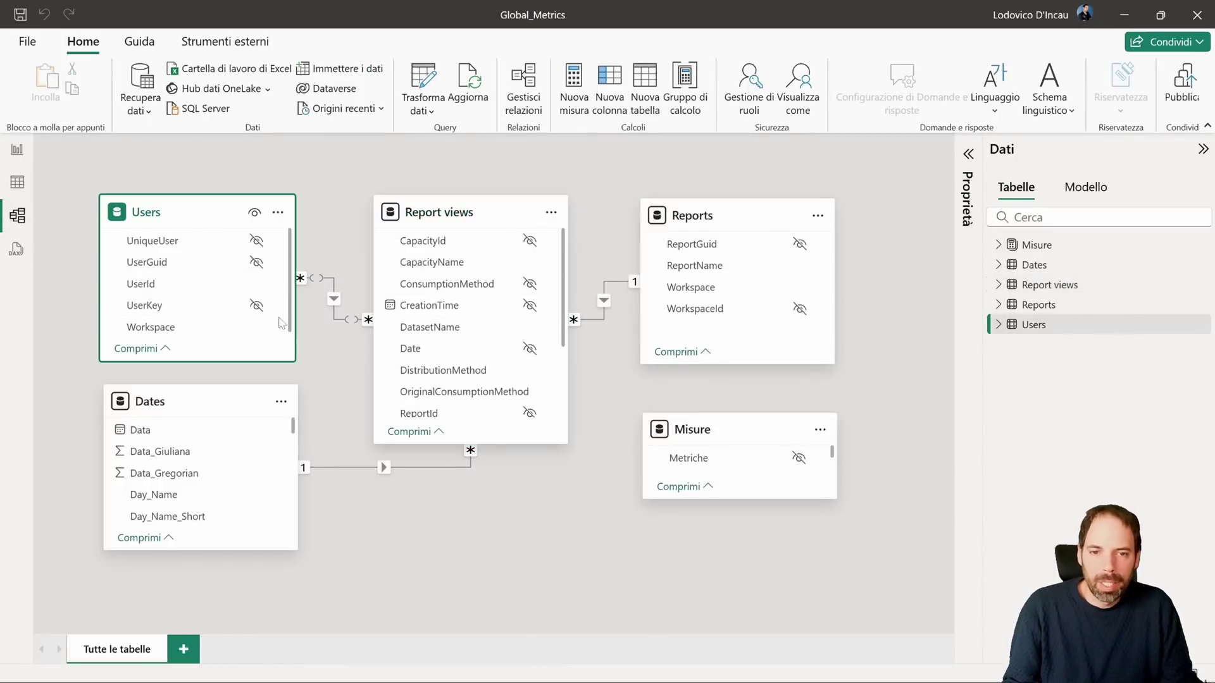
pyautogui.click(730, 223)
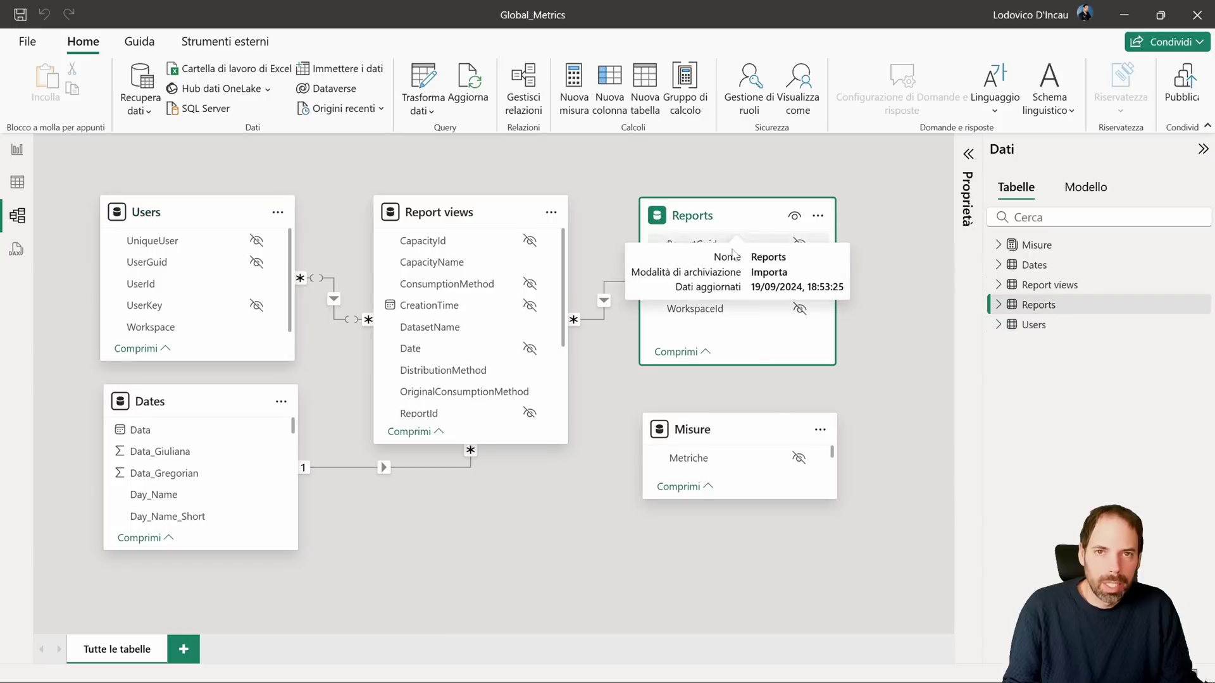
# - Inspect the Dates table and scroll through its fields in the model diagram
pyautogui.click(186, 402)
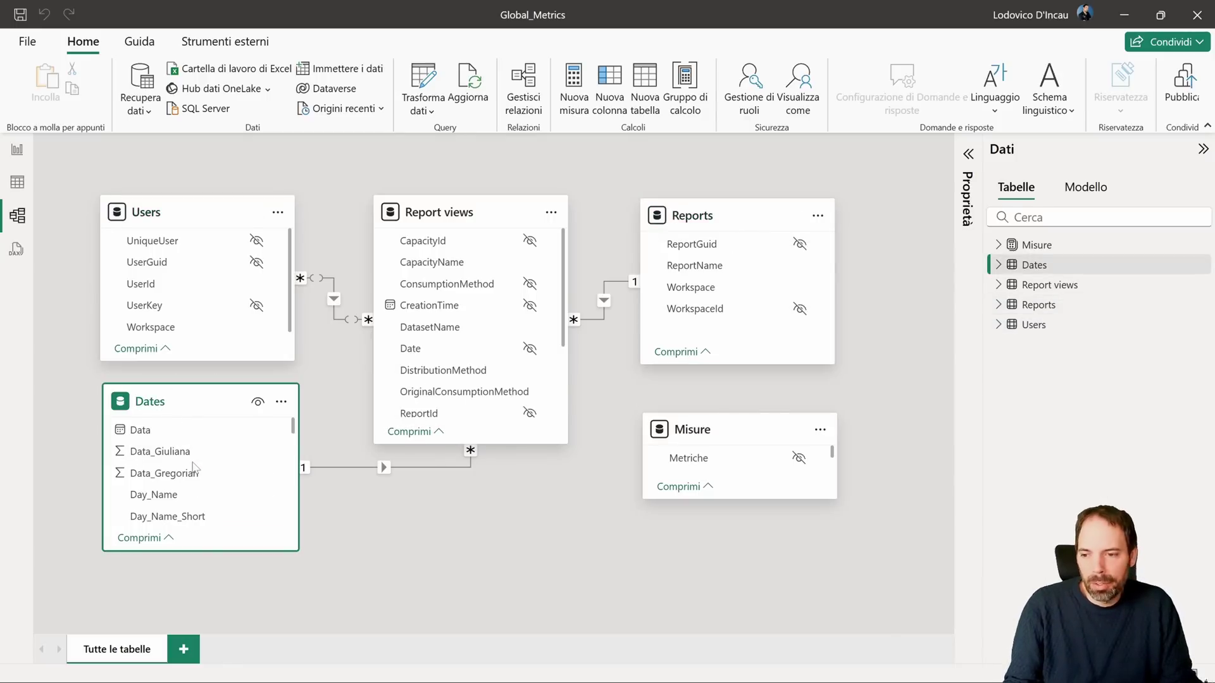
pyautogui.scroll(-2, 195, 468)
pyautogui.scroll(-2, 197, 462)
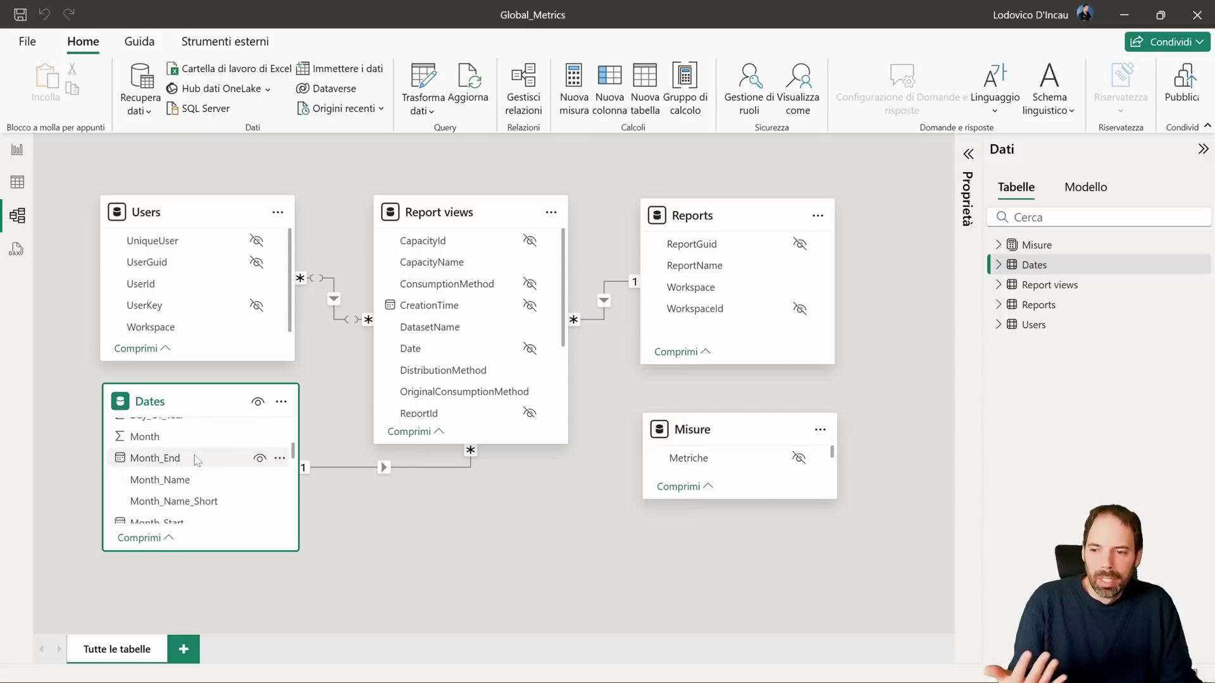
pyautogui.scroll(-2, 197, 459)
pyautogui.scroll(-2, 198, 459)
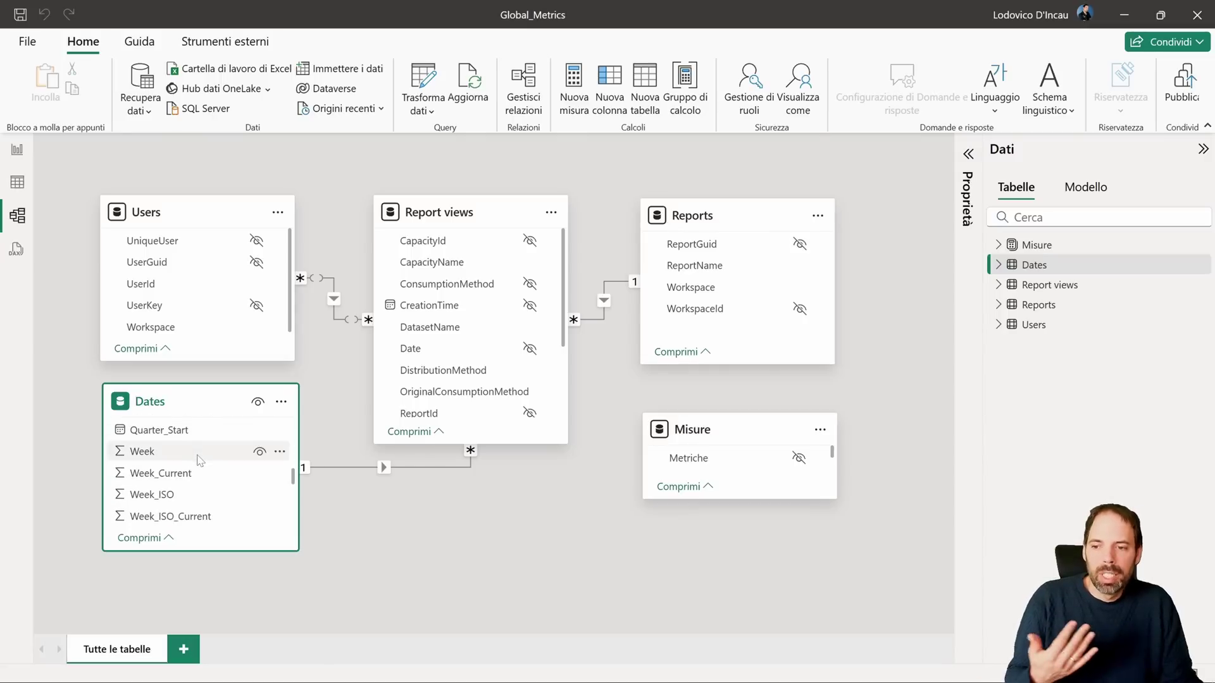
pyautogui.scroll(-2, 198, 457)
pyautogui.scroll(-2, 198, 455)
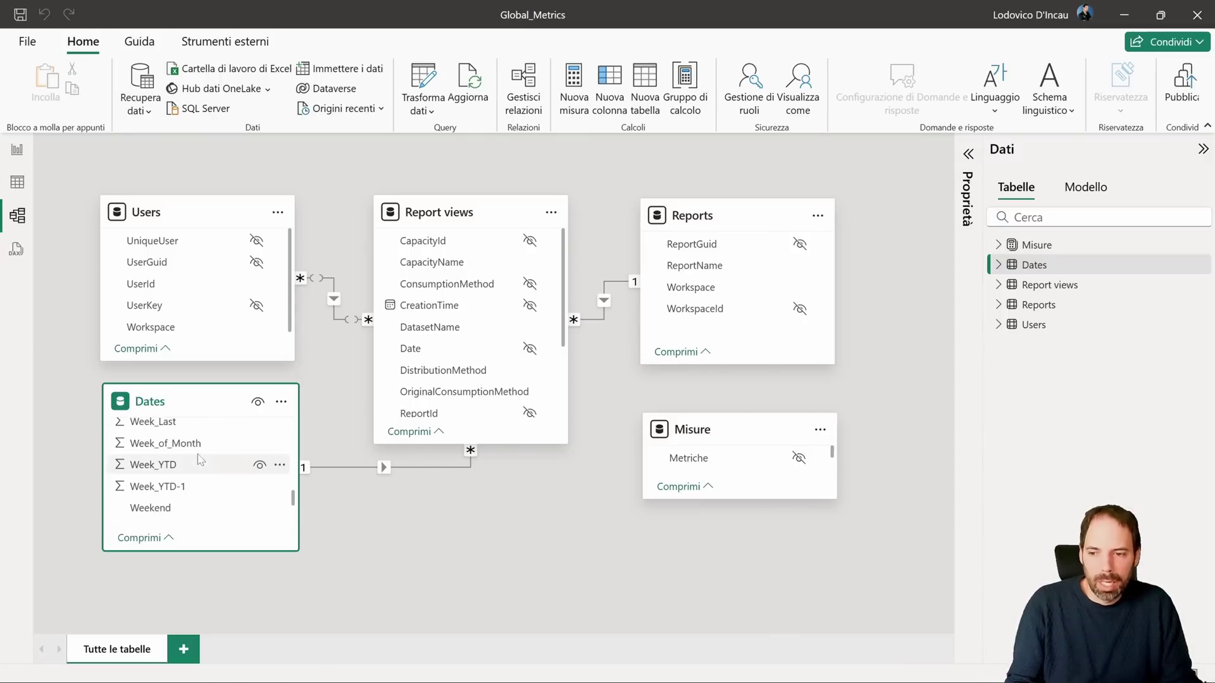
pyautogui.scroll(-2, 198, 454)
pyautogui.click(398, 536)
# - Return to the Report Usage page, then bring up PowerShell ISE and the Metriche folder
pyautogui.click(17, 149)
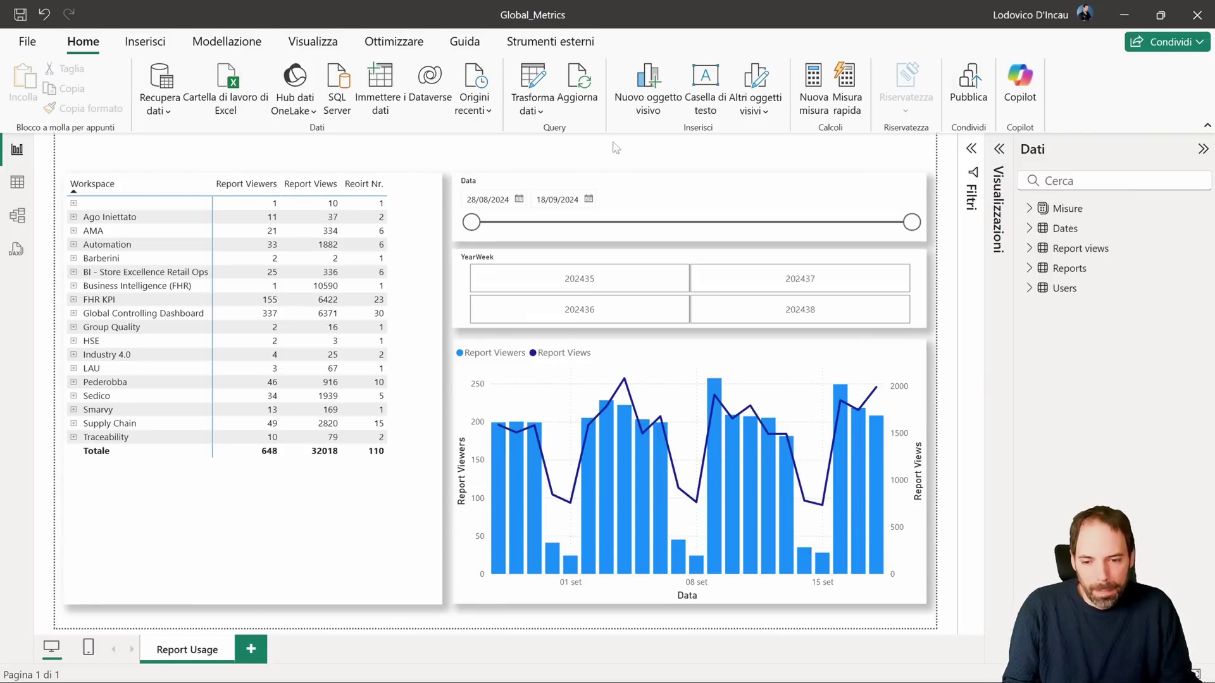
pyautogui.moveTo(608, 663)
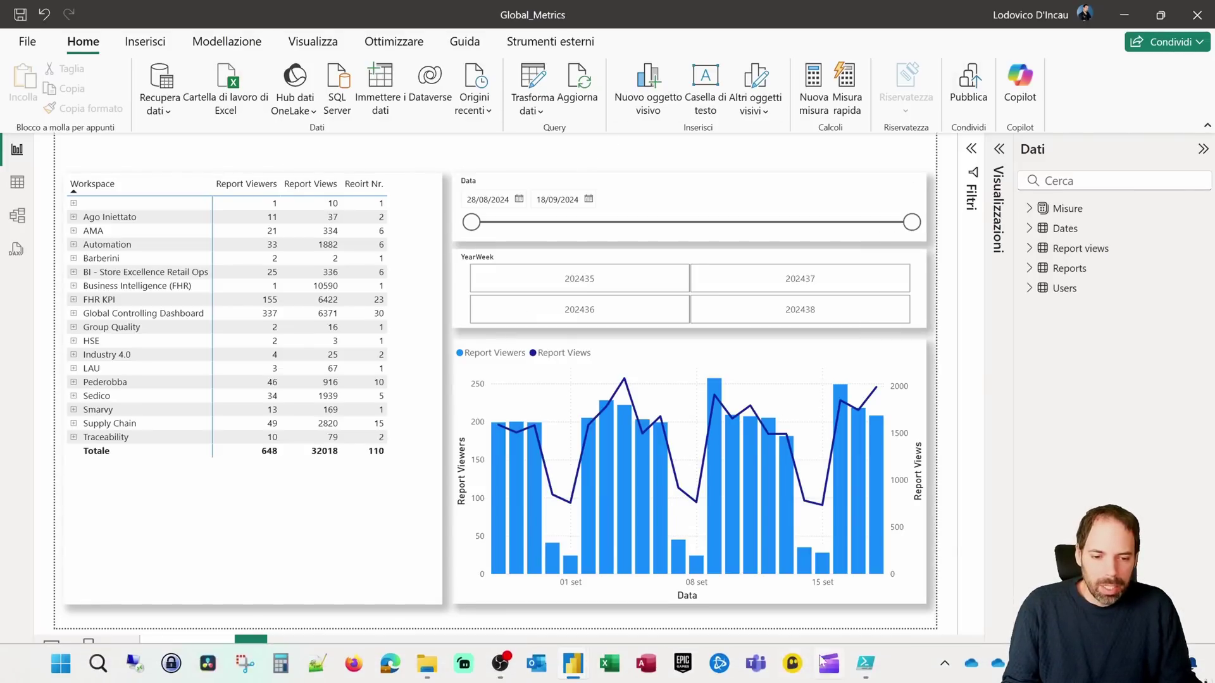
pyautogui.click(862, 673)
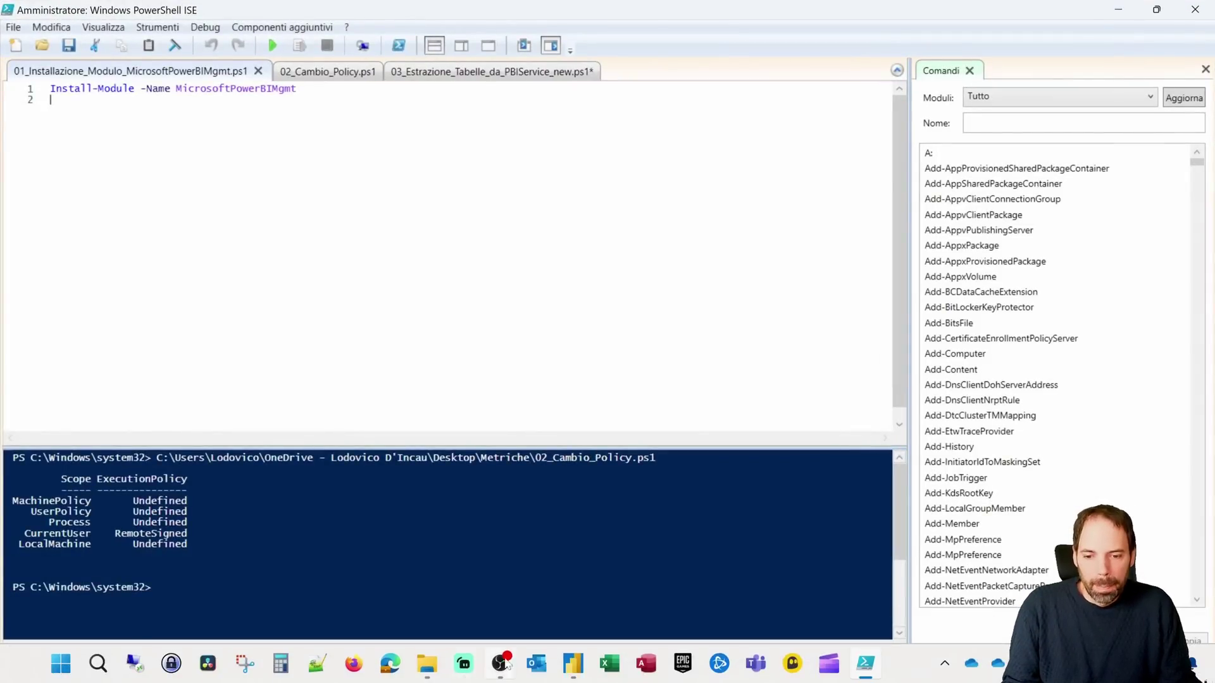
pyautogui.click(426, 665)
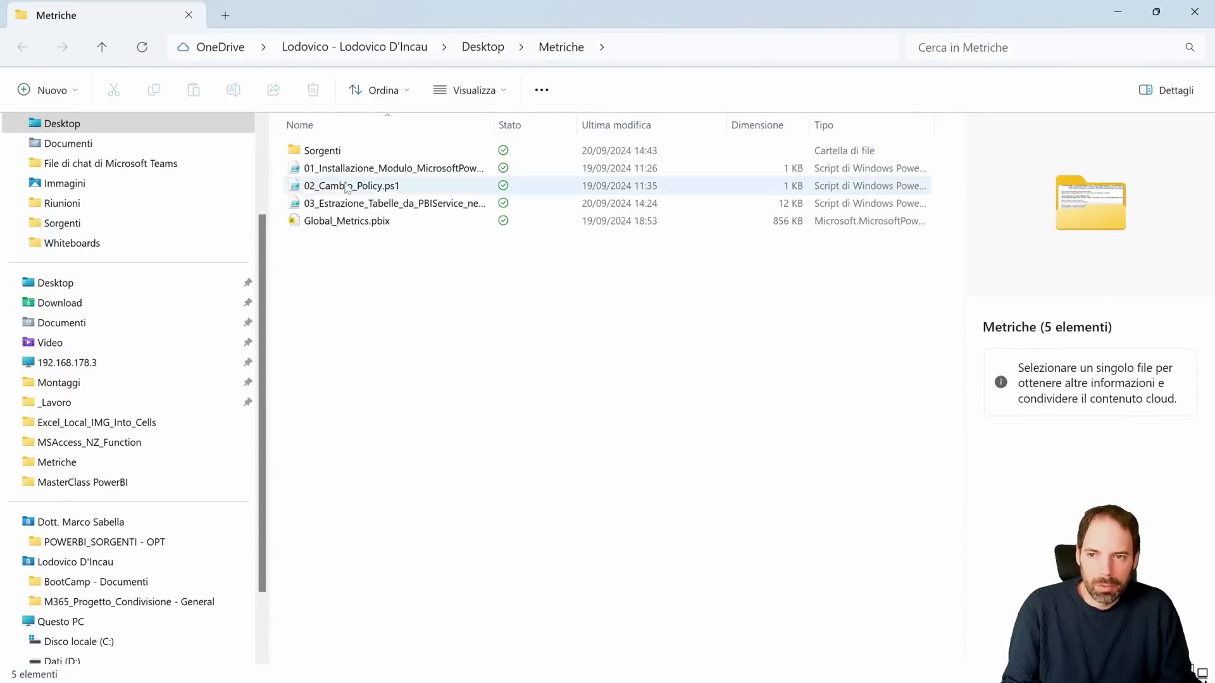
# - Open Sorgenti, select and deselect its three source folders, then open Report views
pyautogui.doubleClick(323, 150)
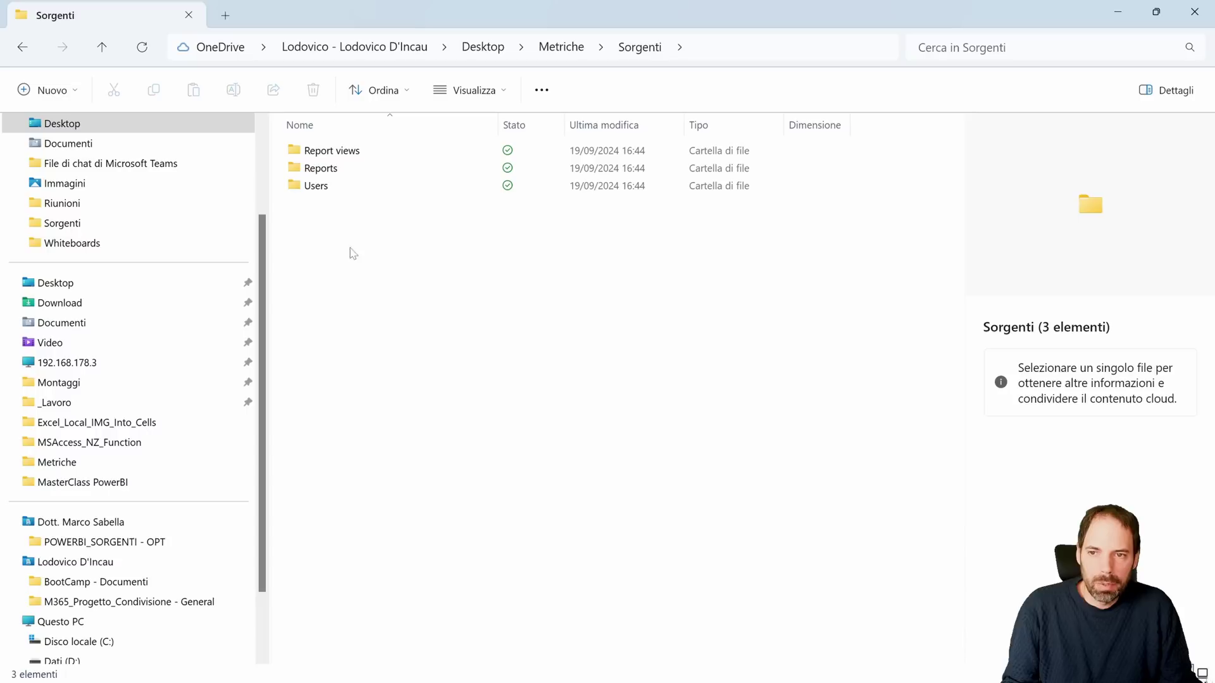
pyautogui.moveTo(352, 254); pyautogui.dragTo(321, 149)
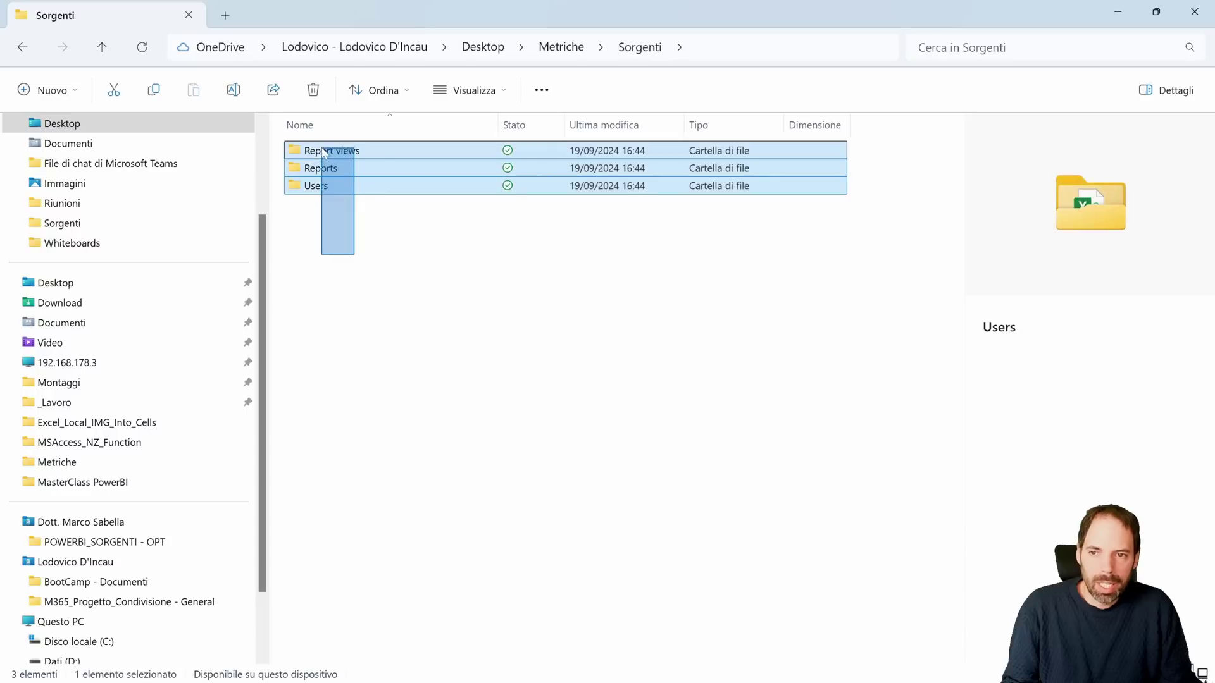
pyautogui.click(362, 272)
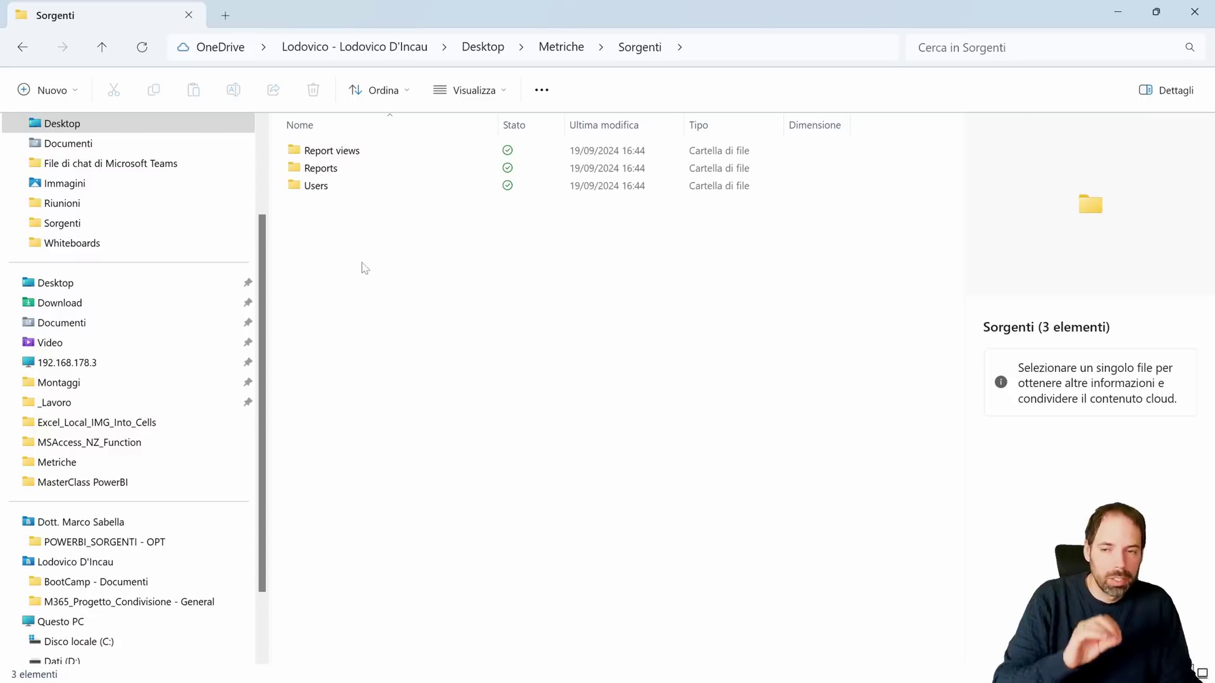
pyautogui.doubleClick(337, 152)
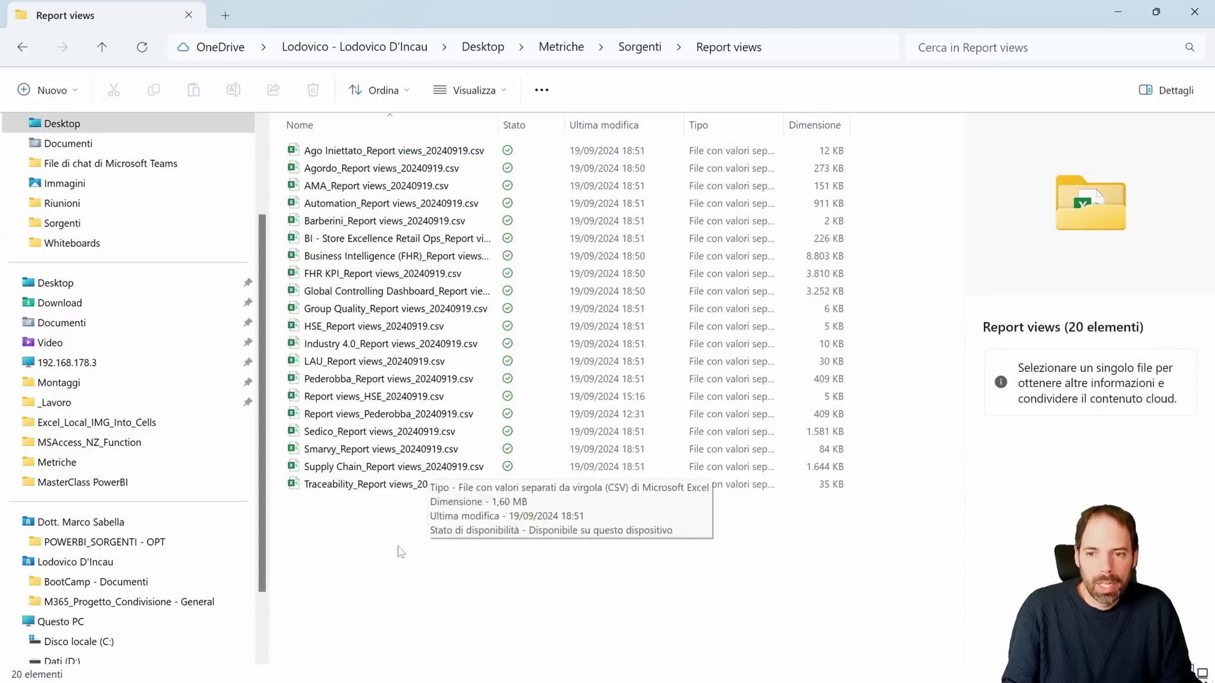
# - View the details of the first CSV, Ago Iniettato_Report views_20240919.csv, then deselect it
pyautogui.click(356, 155)
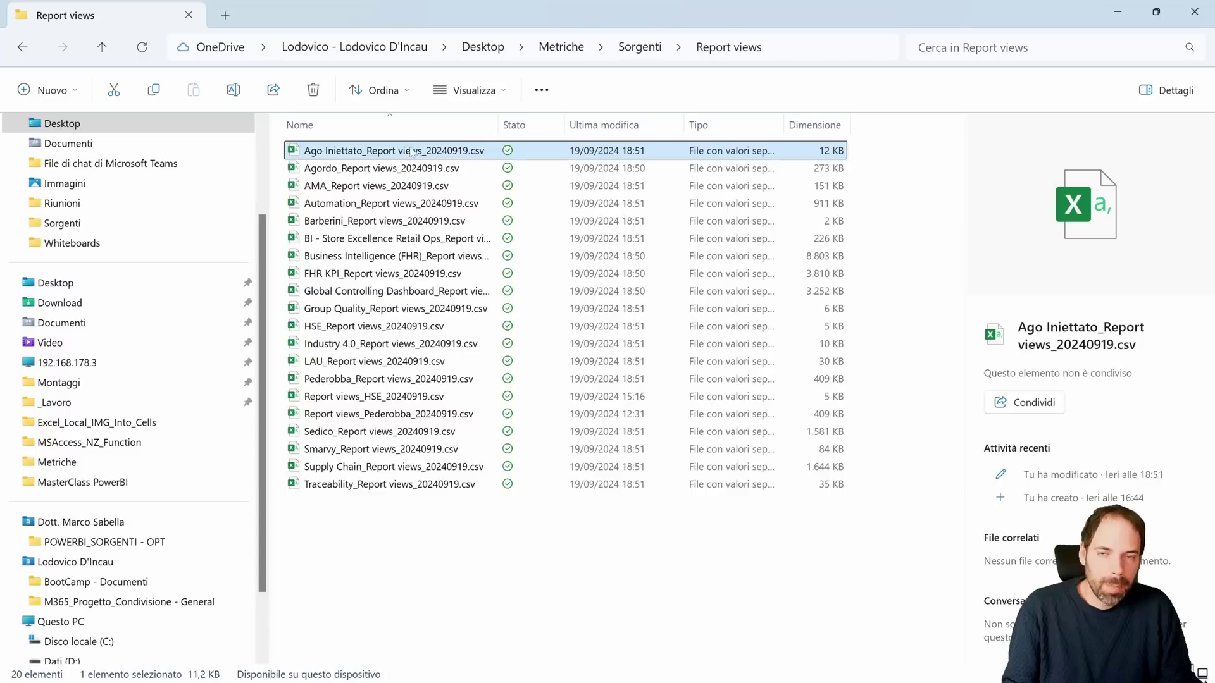
pyautogui.click(506, 565)
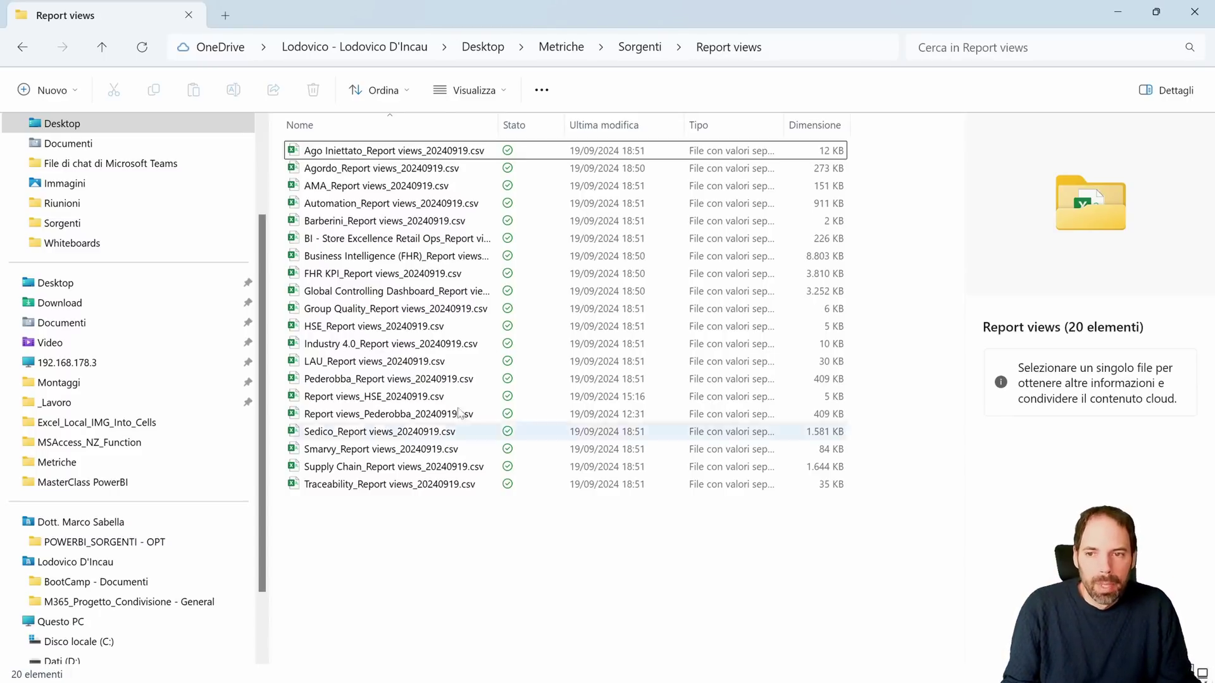
pyautogui.click(330, 152)
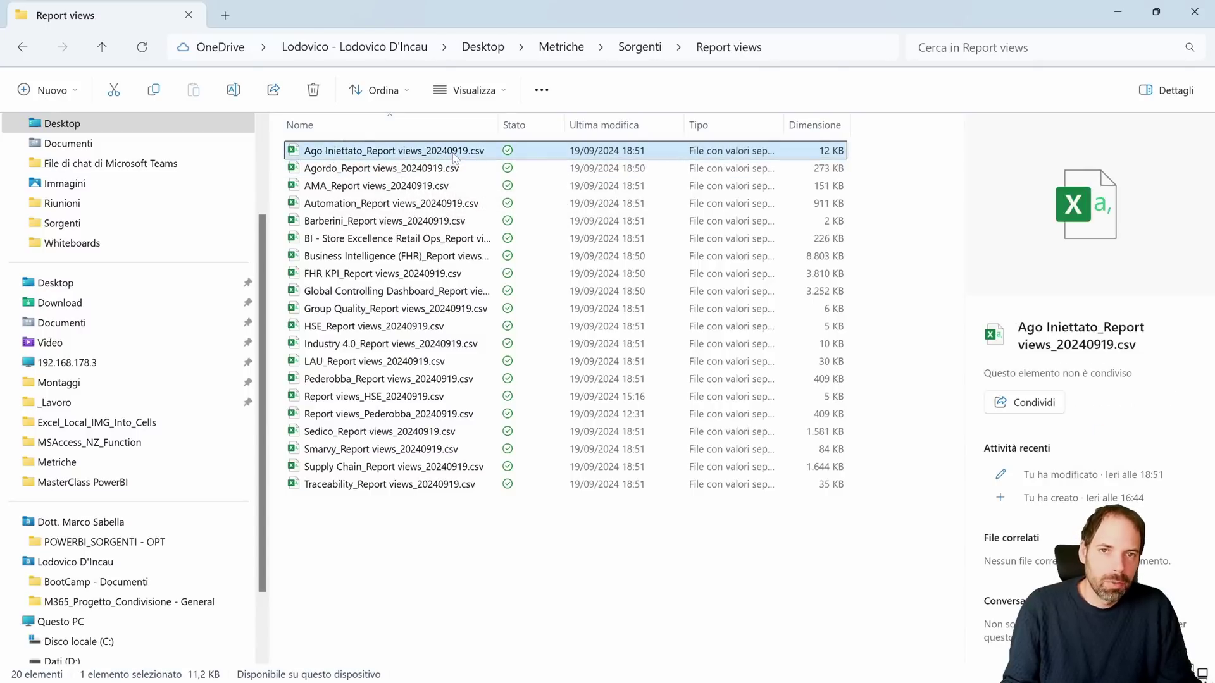
pyautogui.click(503, 565)
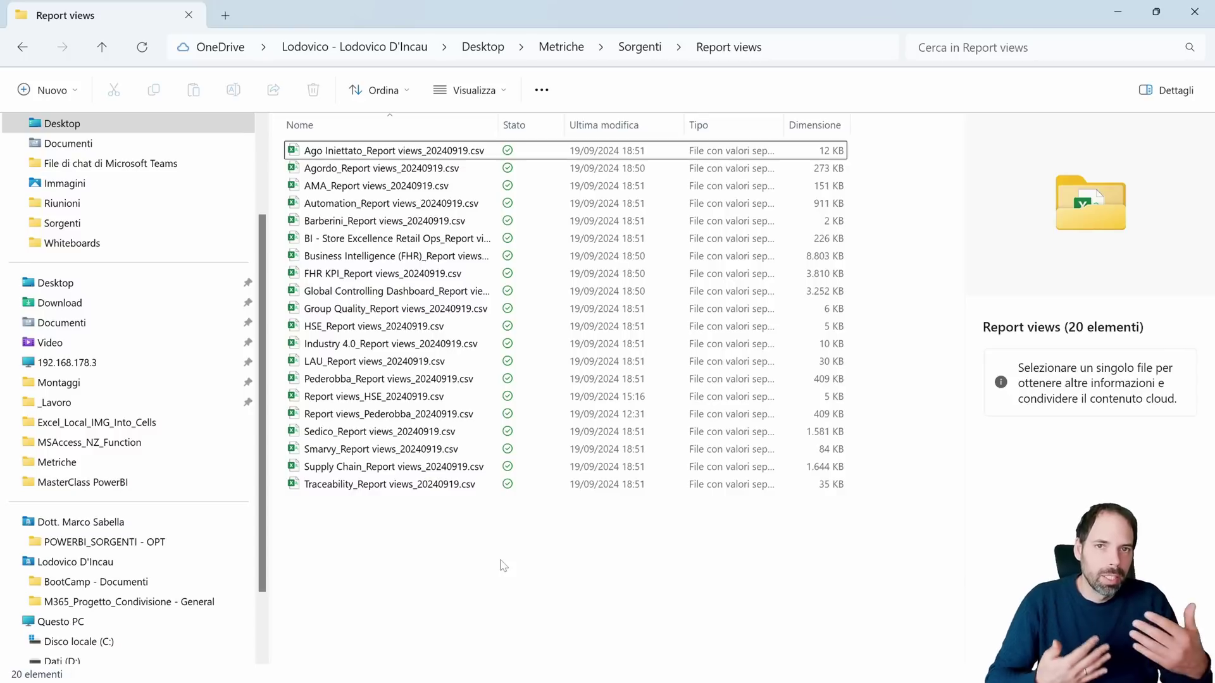
# - Go back to Sorgenti, check the Report views folder details, and go up to Metriche
pyautogui.hotkey('alt', 'Left')
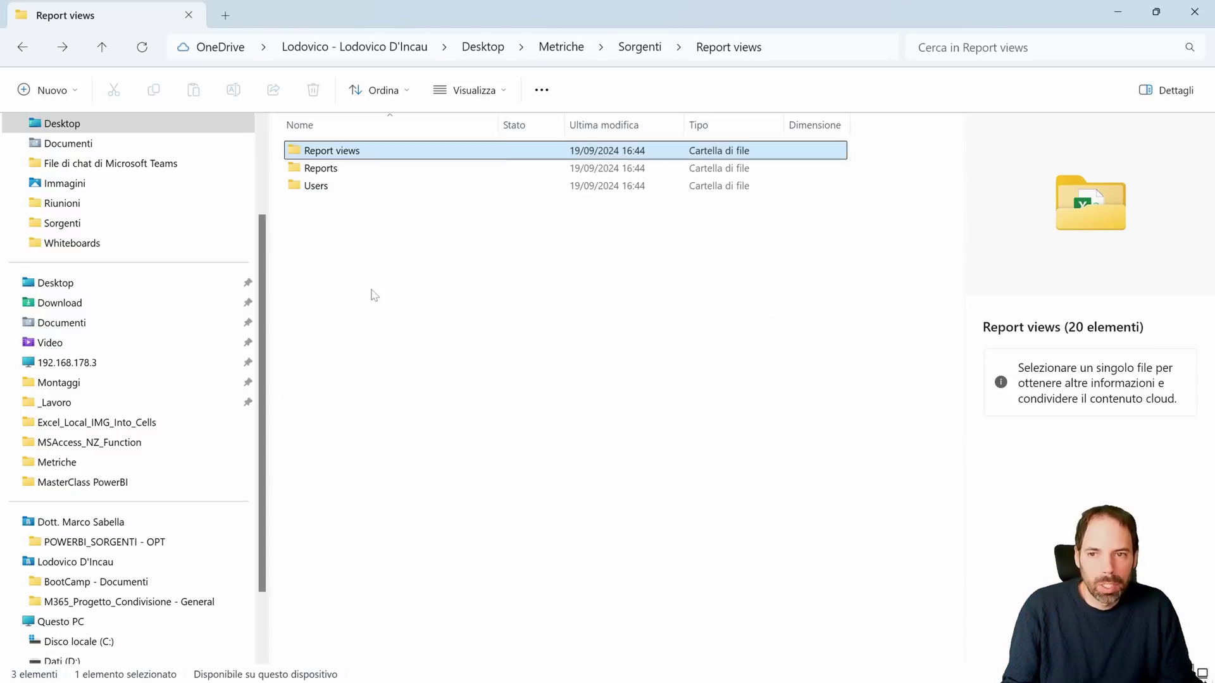
pyautogui.click(344, 155)
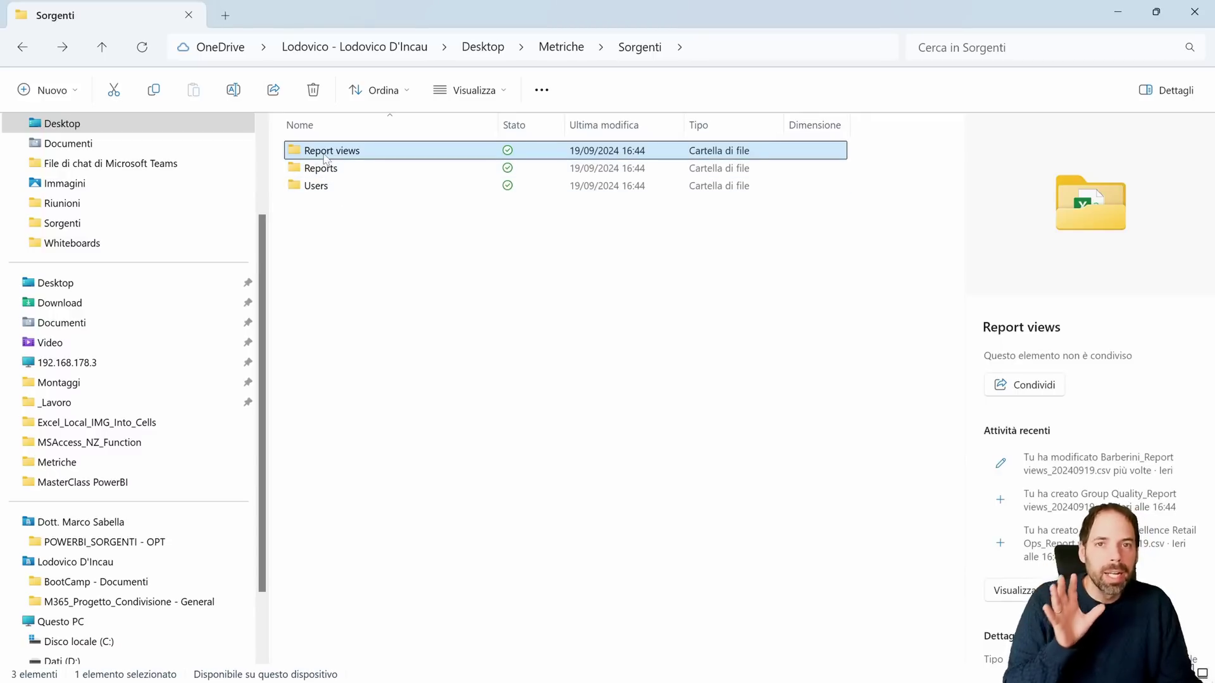
pyautogui.click(355, 284)
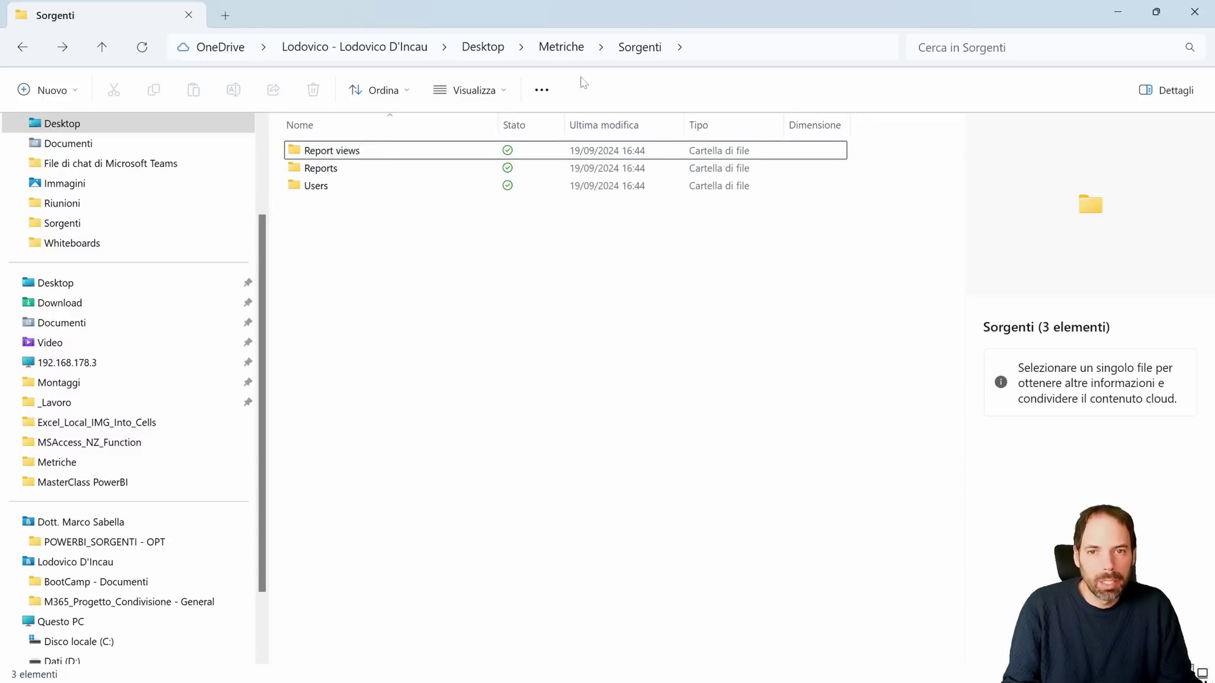
pyautogui.click(561, 48)
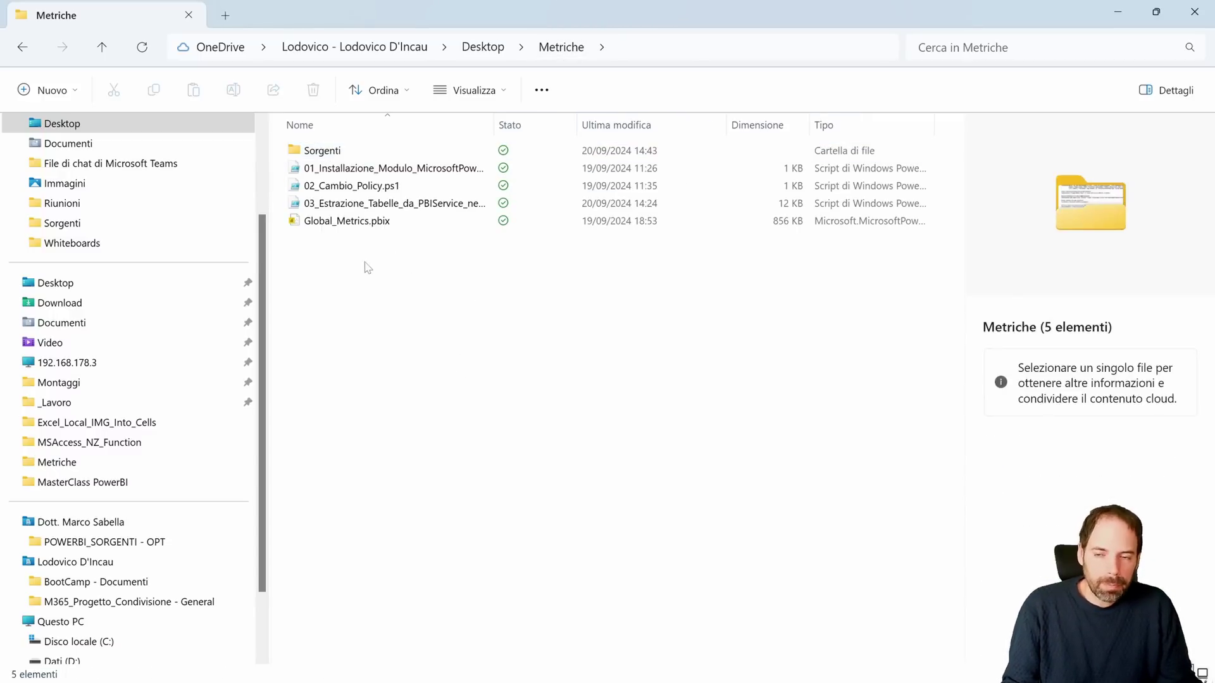
# - Reveal the full Metriche path in the address bar, then peek into Sorgenti and come back
pyautogui.click(649, 48)
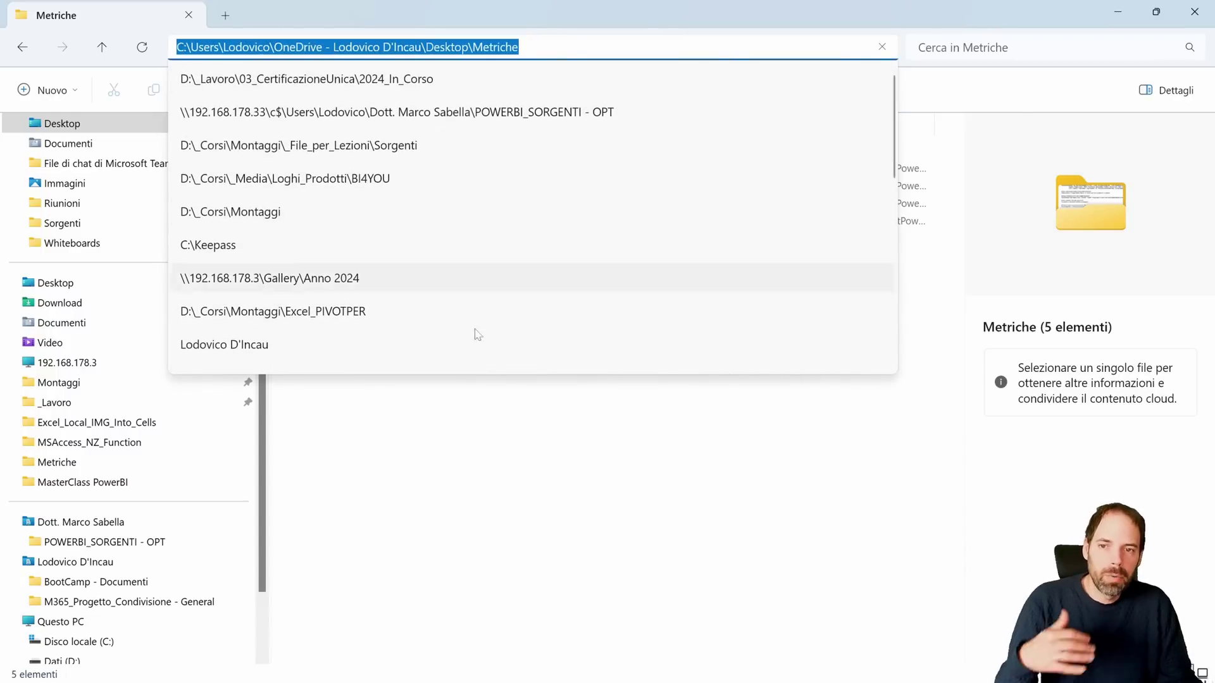
pyautogui.click(442, 393)
pyautogui.click(320, 151)
pyautogui.doubleClick(320, 152)
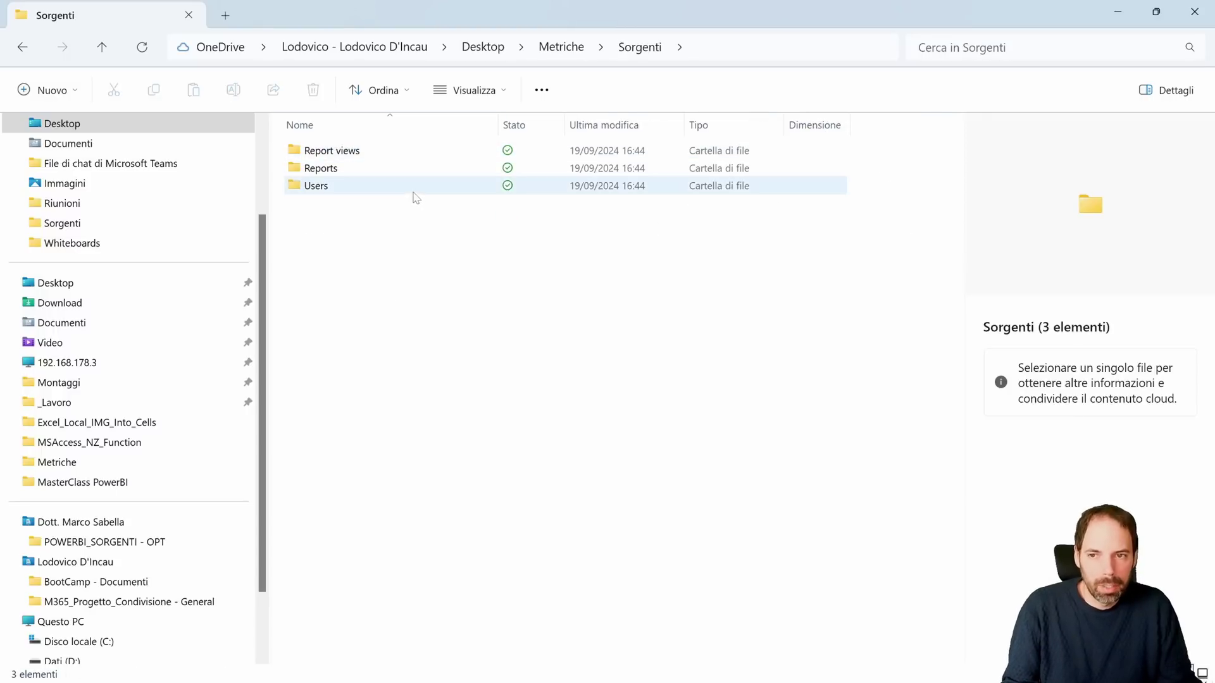
pyautogui.hotkey('alt', 'Left')
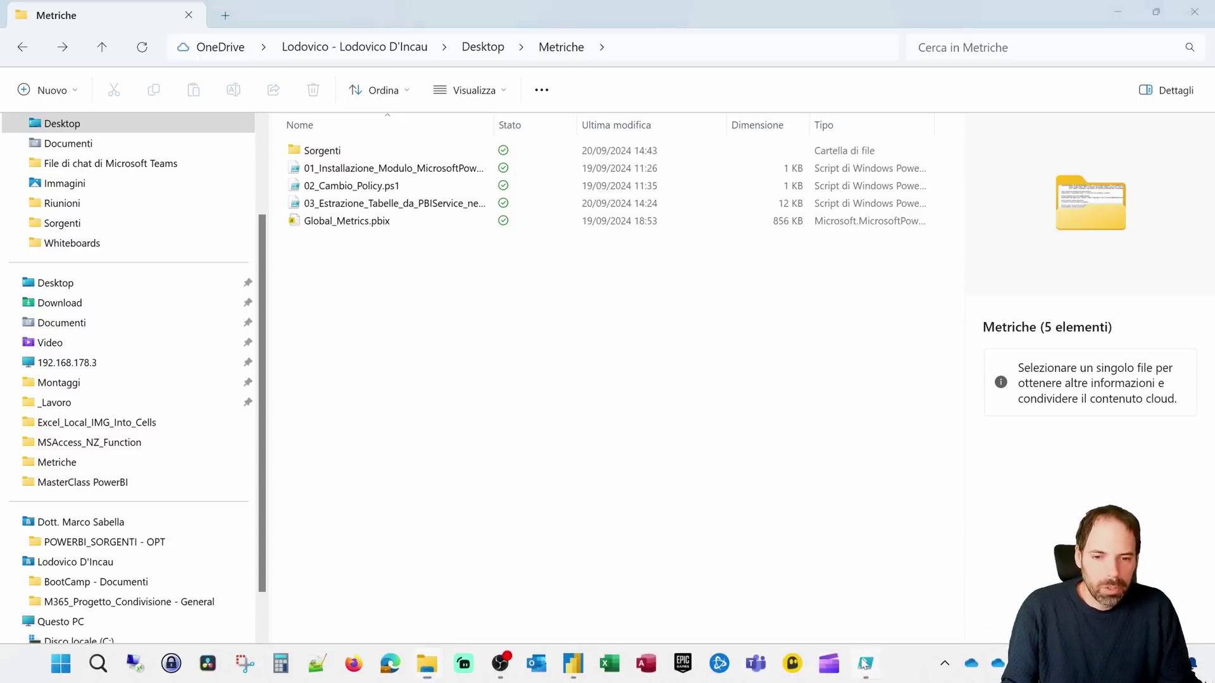
# - Enlarge the ISE text, highlight the Install-Module MicrosoftPowerBIMgmt line, then open Windows search
pyautogui.click(864, 663)
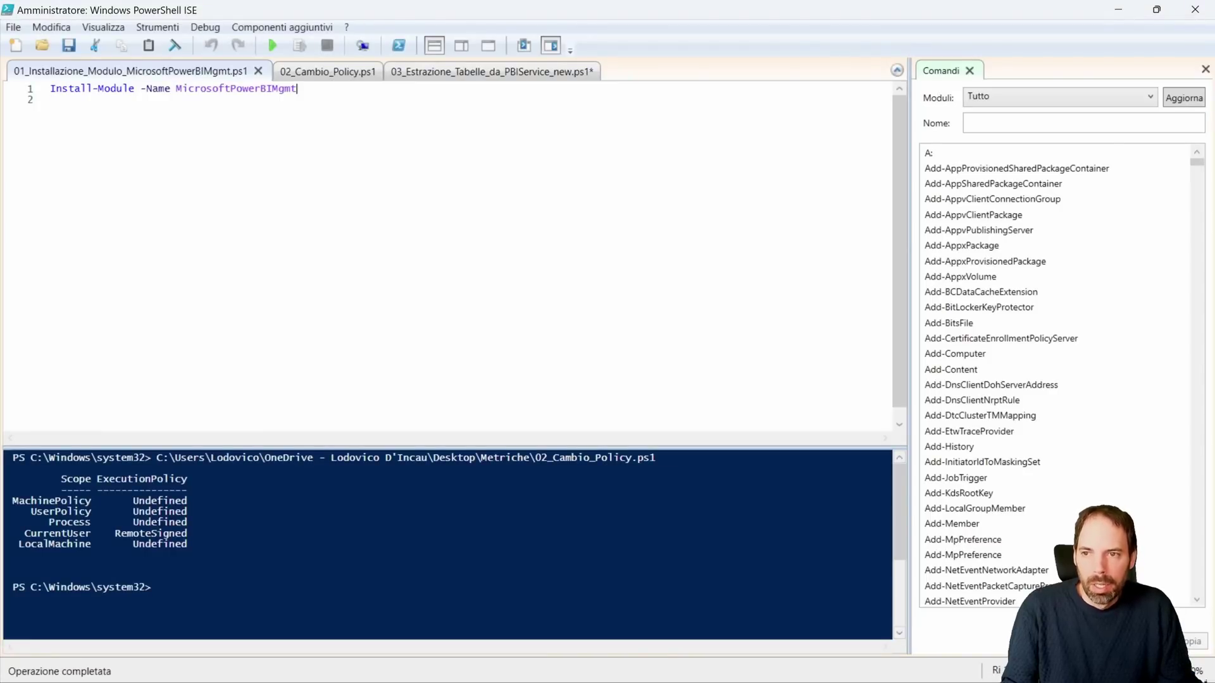
pyautogui.hotkey('ctrl', '+')
pyautogui.hotkey('ctrl', '+')
pyautogui.hotkey('ctrl', '+')
pyautogui.hotkey('ctrl', '+')
pyautogui.hotkey('ctrl', '+')
pyautogui.hotkey('ctrl', '+')
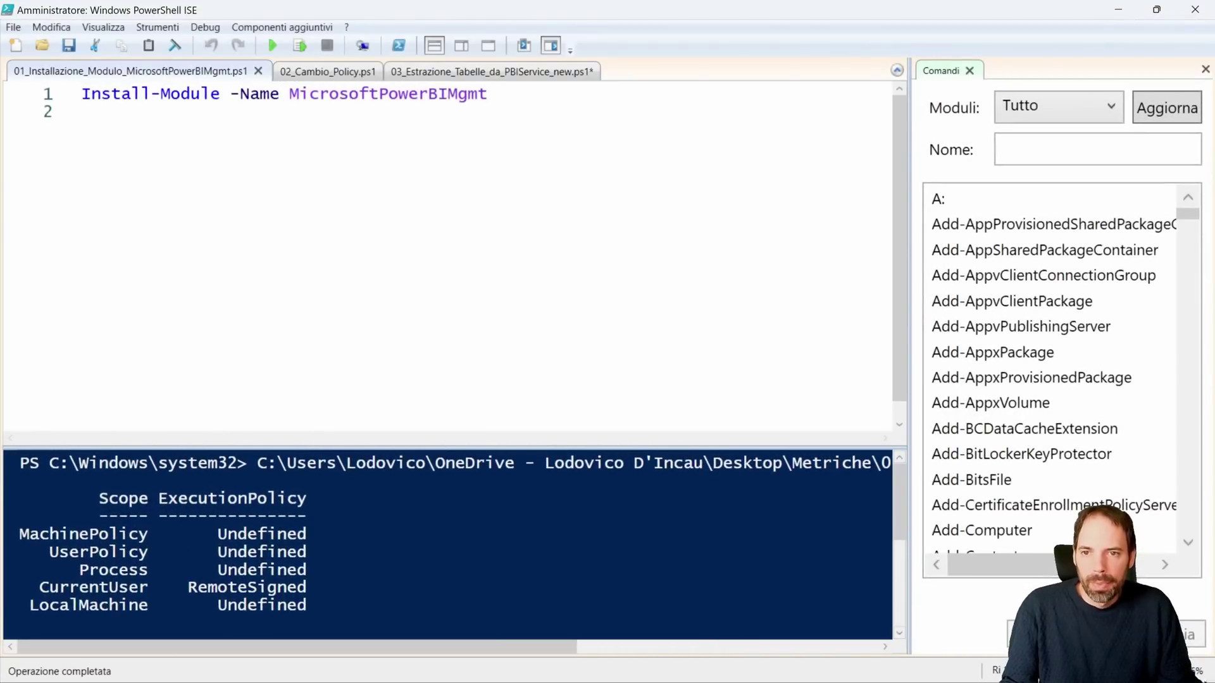
pyautogui.hotkey('shift', 'Home')
pyautogui.click(82, 112)
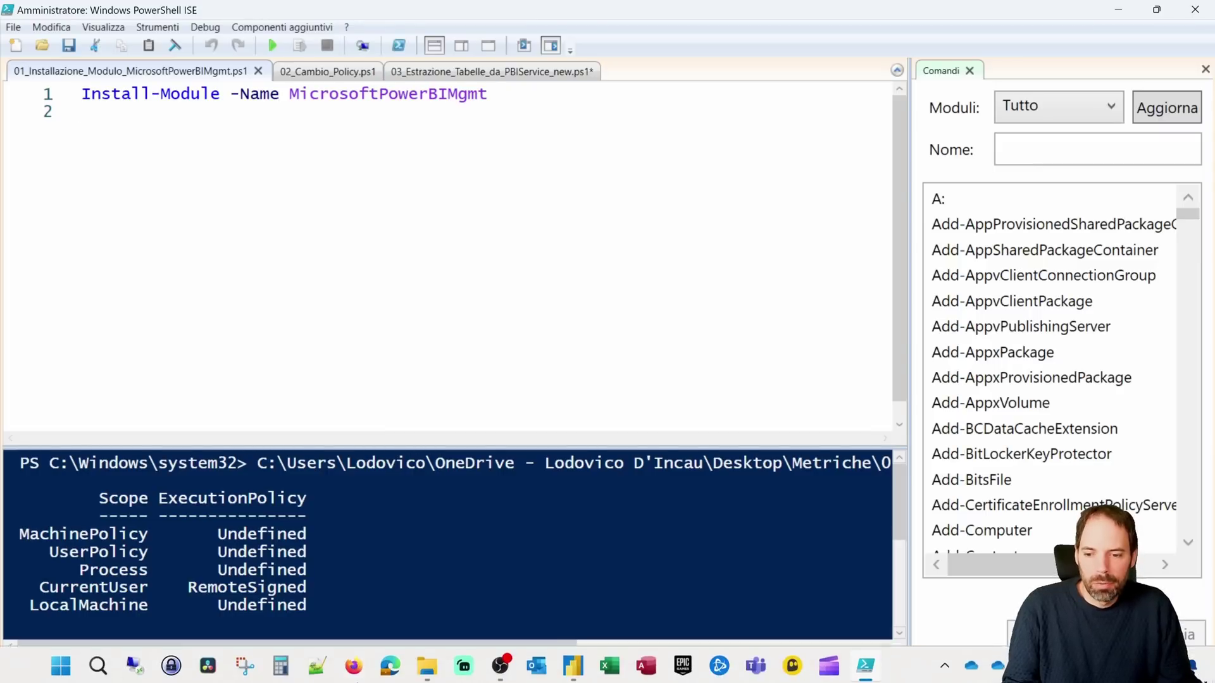
pyautogui.click(98, 664)
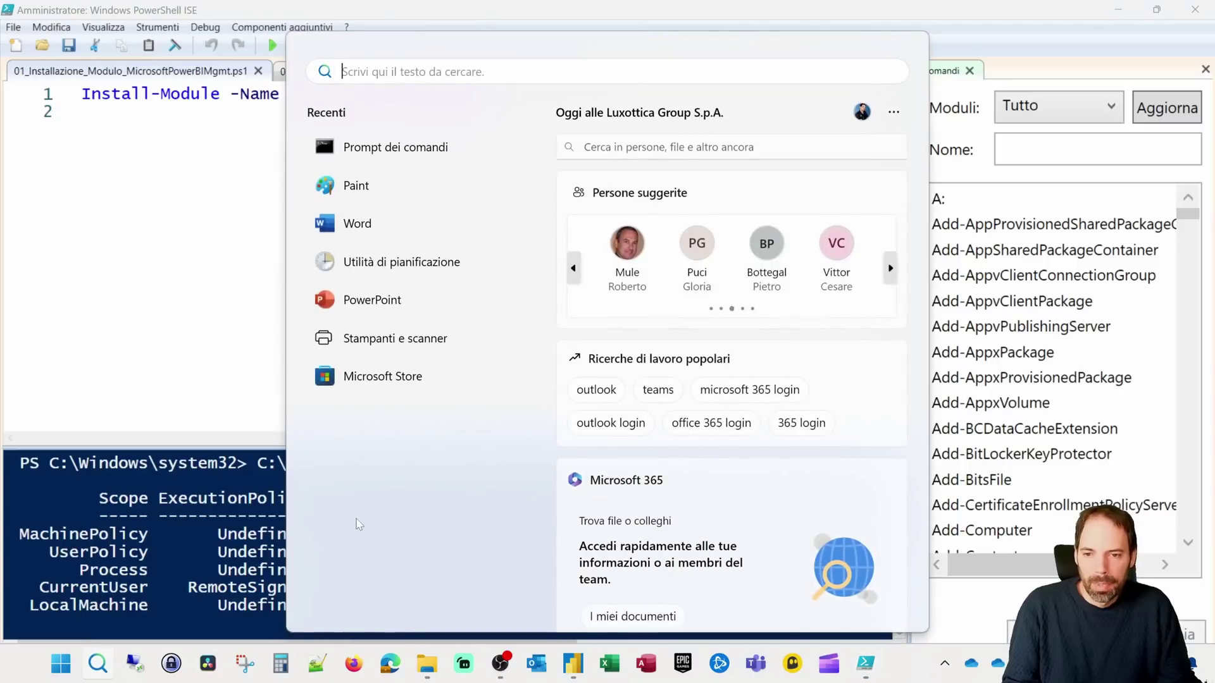
# - Search 'powershel' and show Windows PowerShell ISE's 'Esegui come amministratore' option, then close search
pyautogui.write('powers')
pyautogui.write('hel')
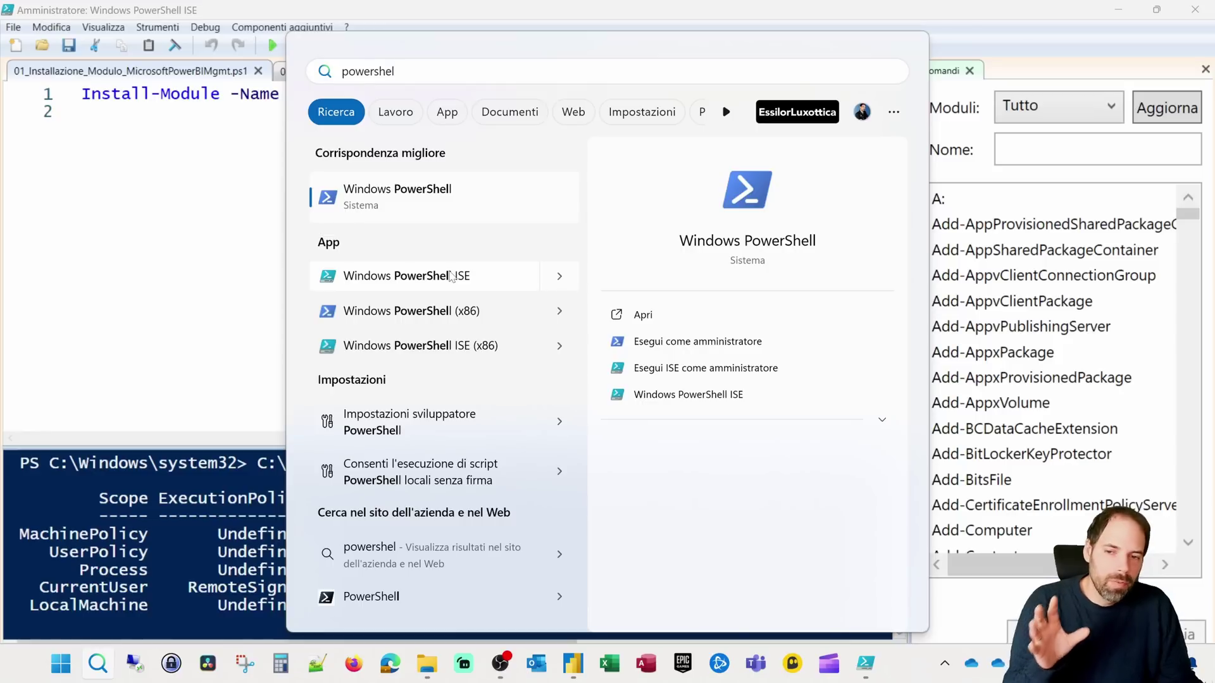
pyautogui.rightClick(451, 276)
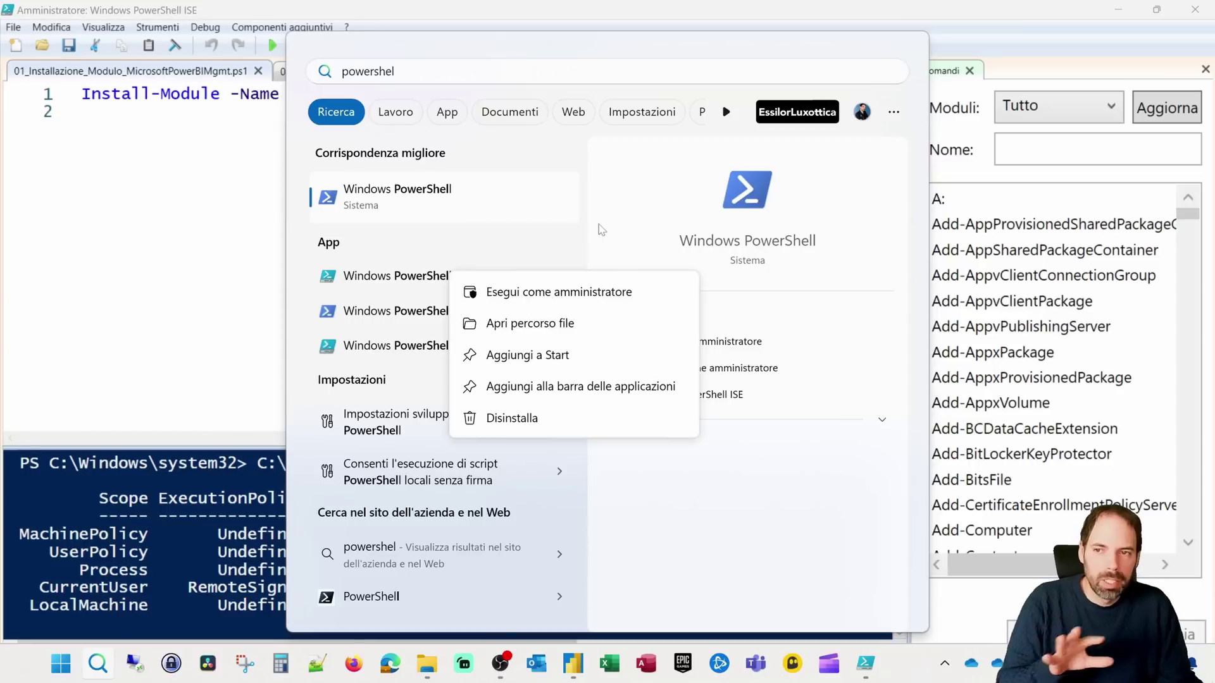
pyautogui.click(40, 23)
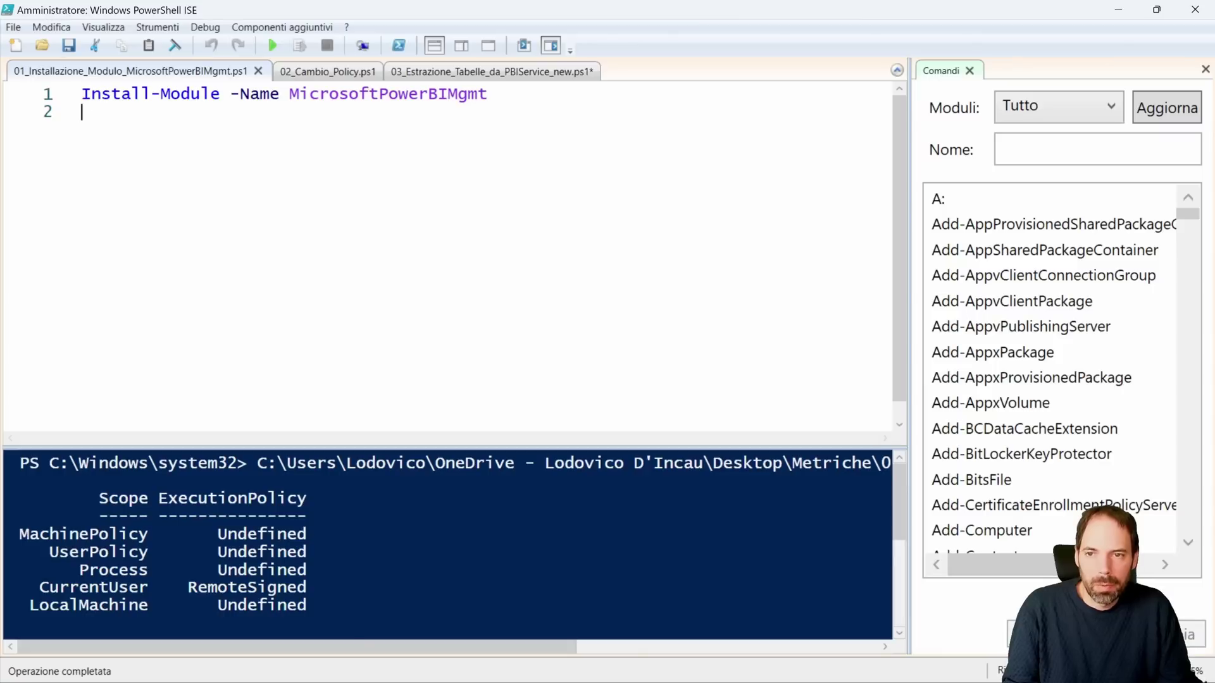
# - Highlight the Install-Module line and MicrosoftPowerBIMgmt, glance at 02_Cambio_Policy.ps1, then open the 03 extraction script
pyautogui.hotkey('shift', 'Home')
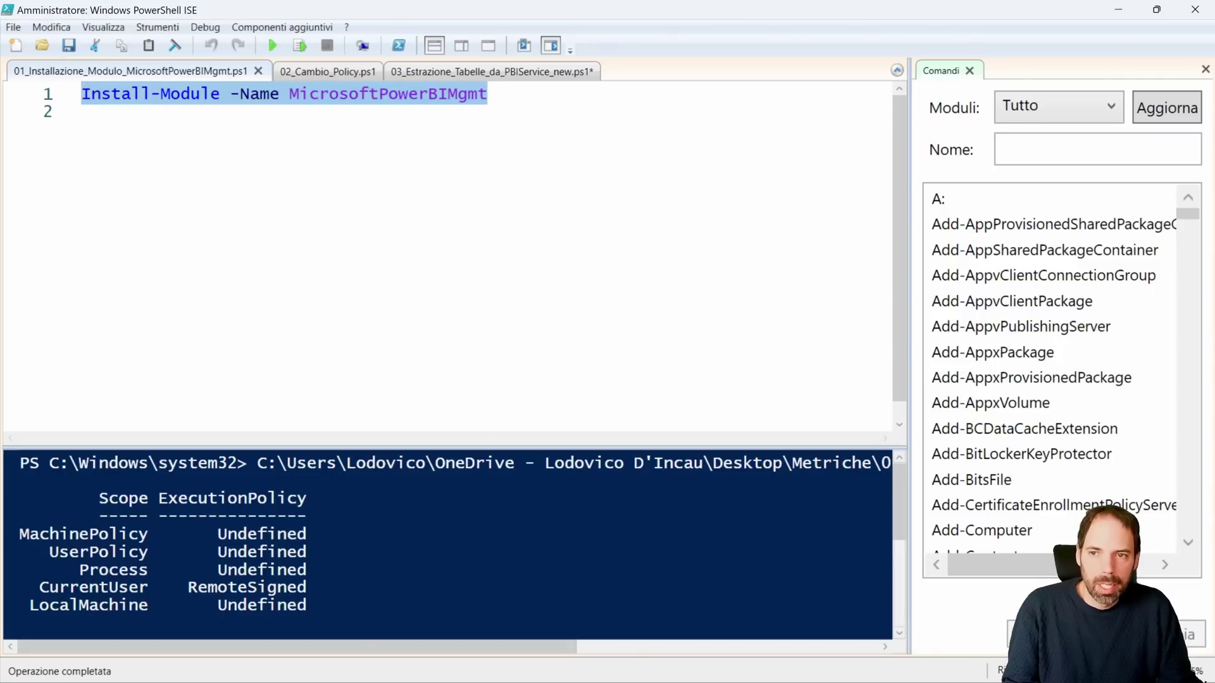
pyautogui.press('Down')
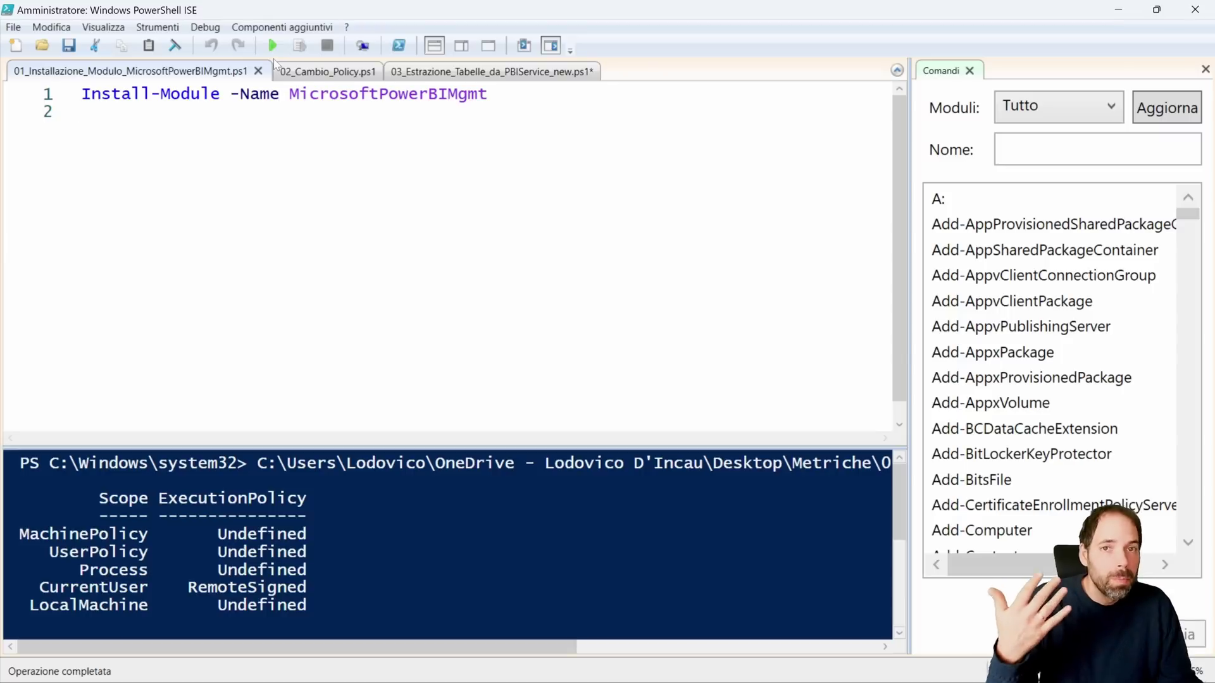
pyautogui.moveTo(487, 93); pyautogui.dragTo(310, 94)
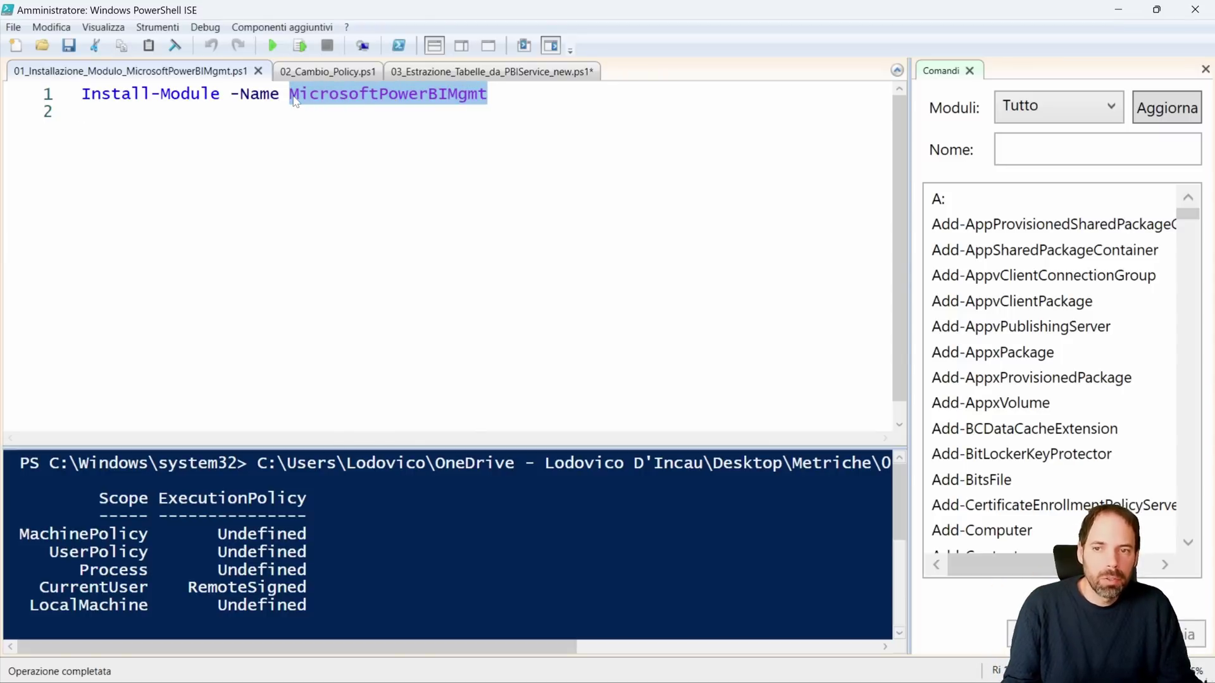
pyautogui.press('Down')
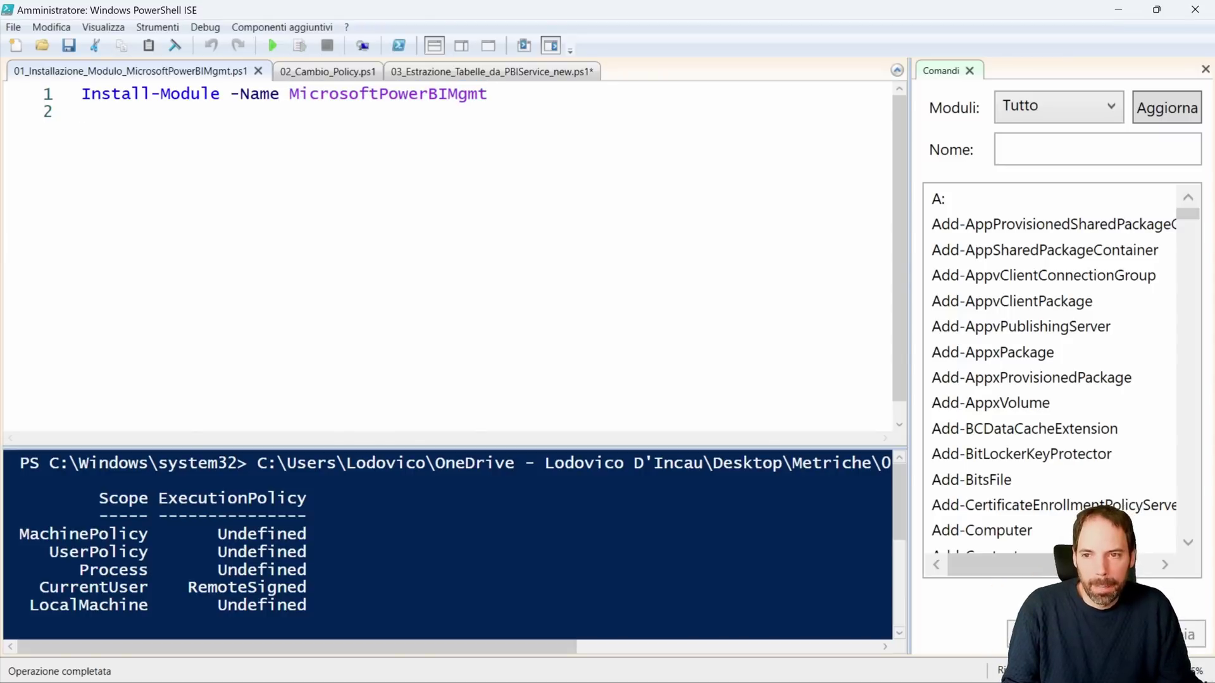
pyautogui.click(327, 74)
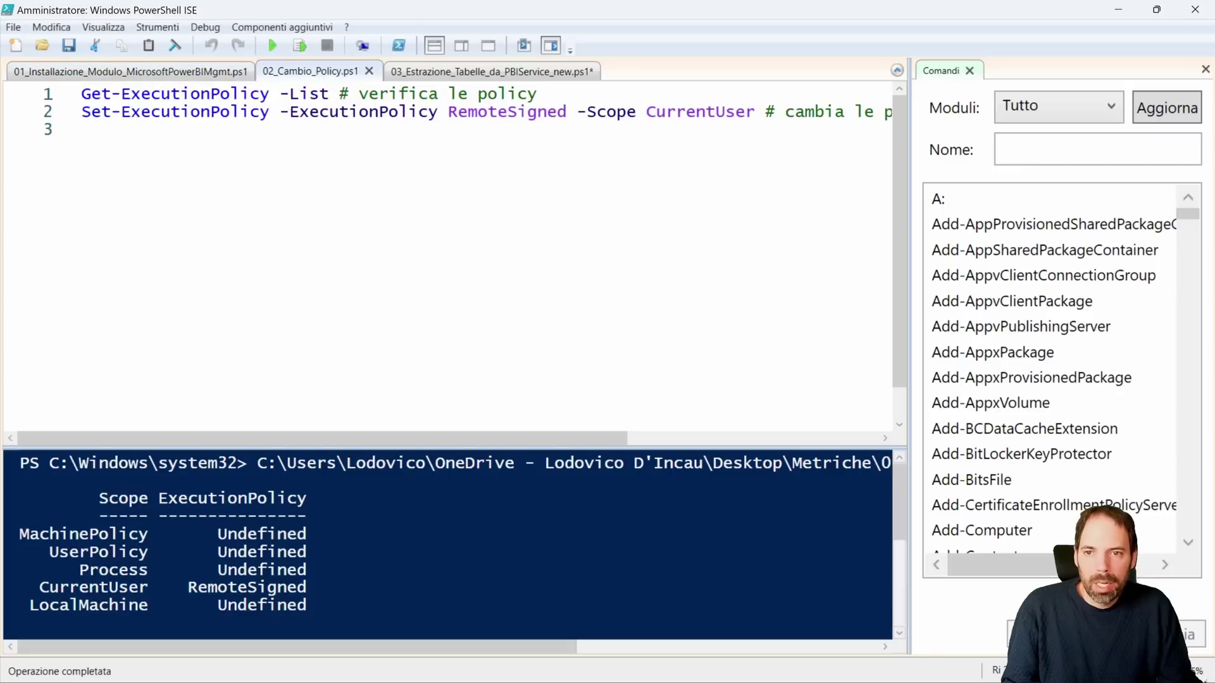
pyautogui.hotkey('ctrl', 'shift', 'Tab')
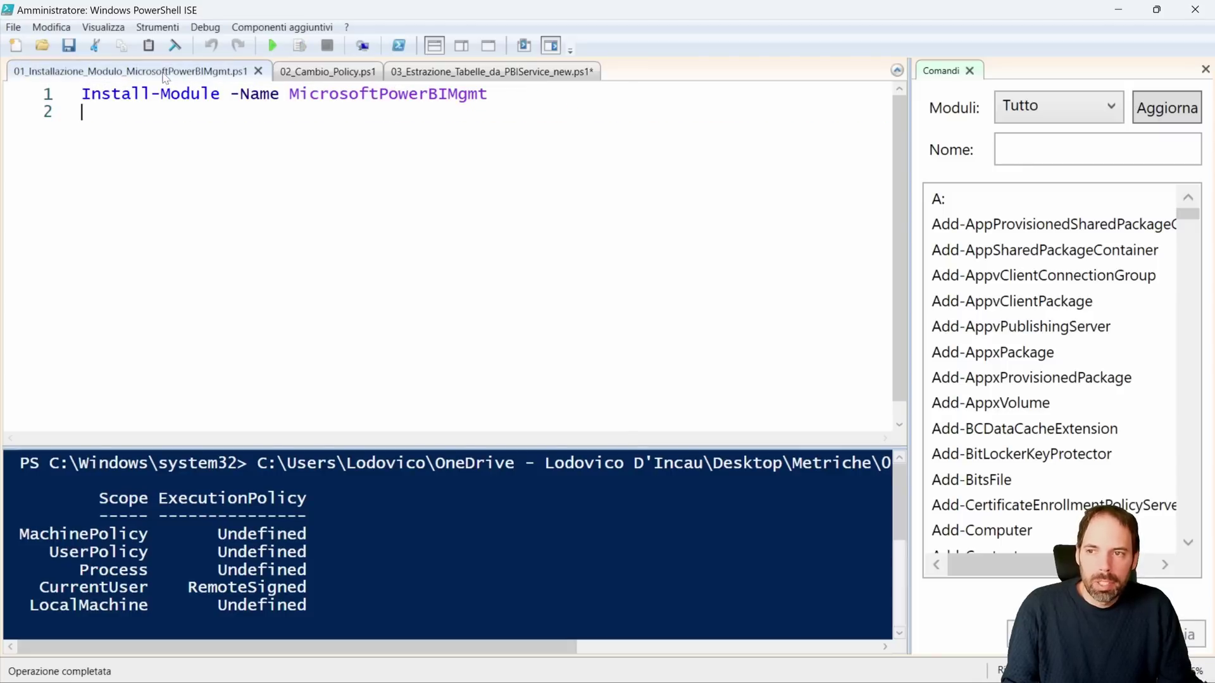
pyautogui.click(465, 79)
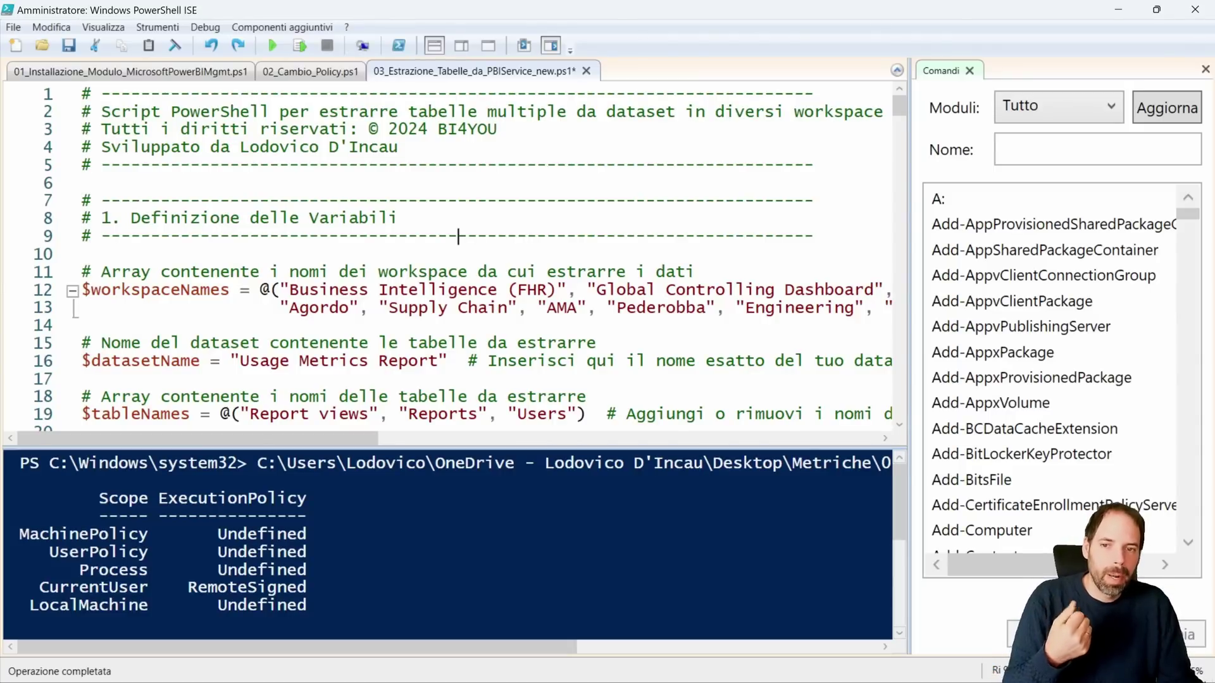
# - Review the Get-ExecutionPolicy -List output, highlighting RemoteSigned and the Process scope's Undefined policy
pyautogui.click(298, 73)
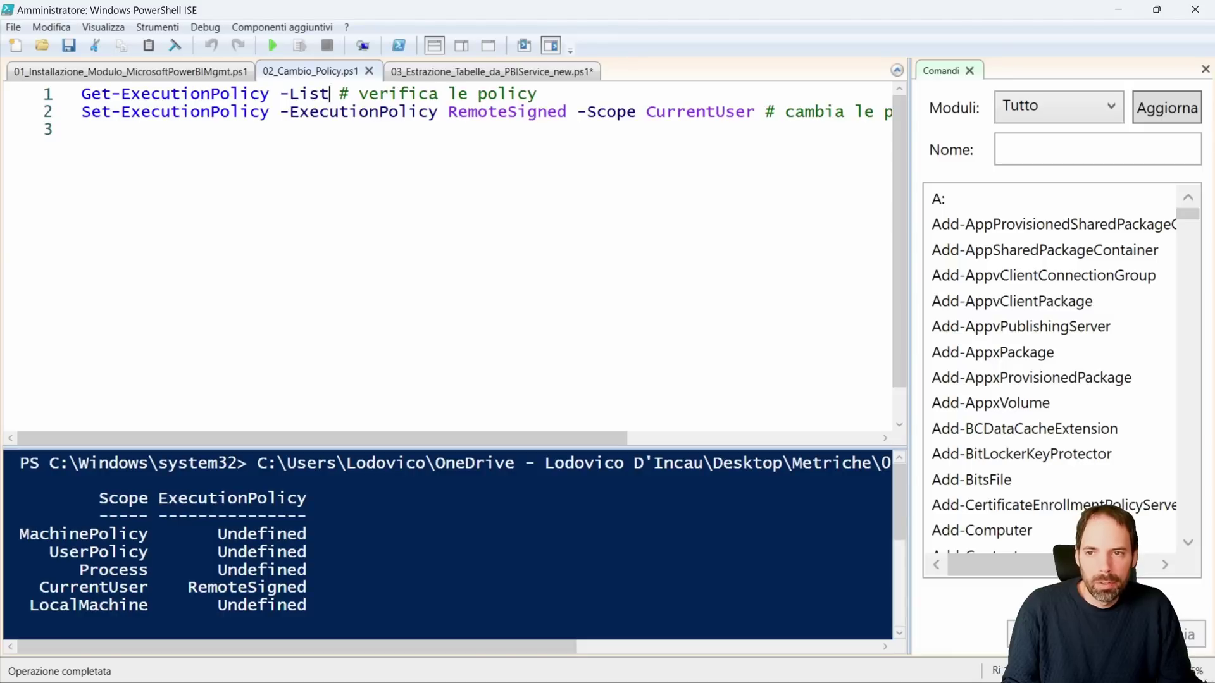
pyautogui.moveTo(329, 93); pyautogui.dragTo(81, 93)
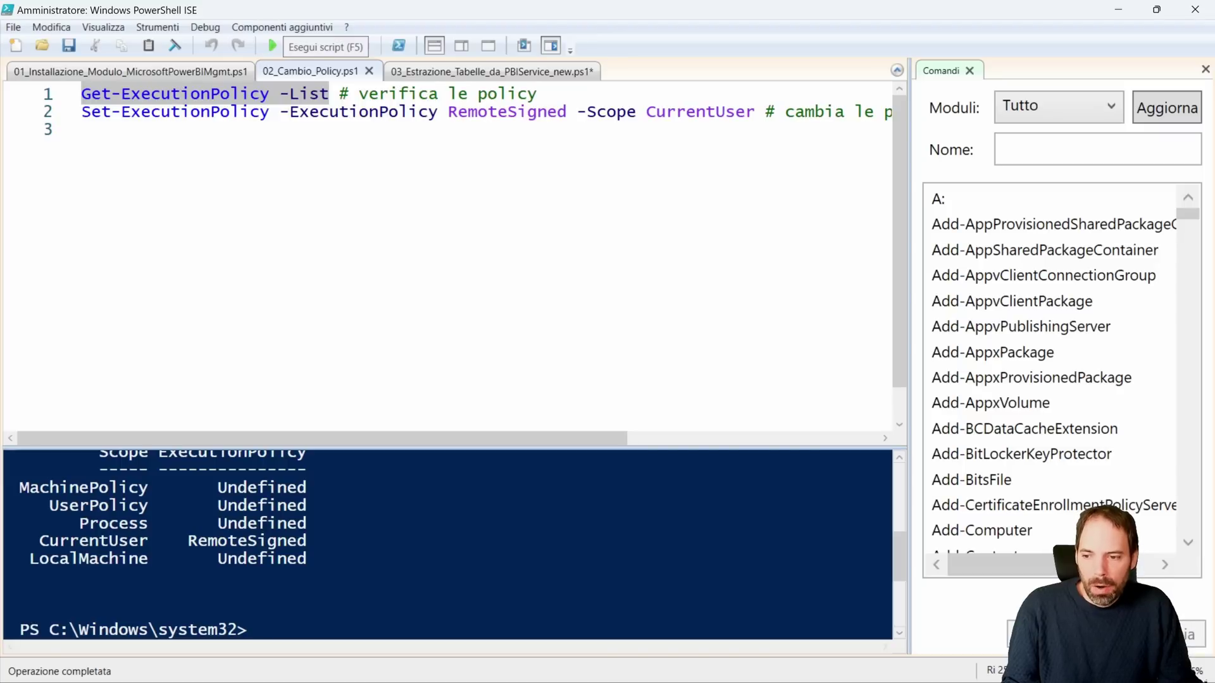
pyautogui.moveTo(42, 540); pyautogui.dragTo(298, 541)
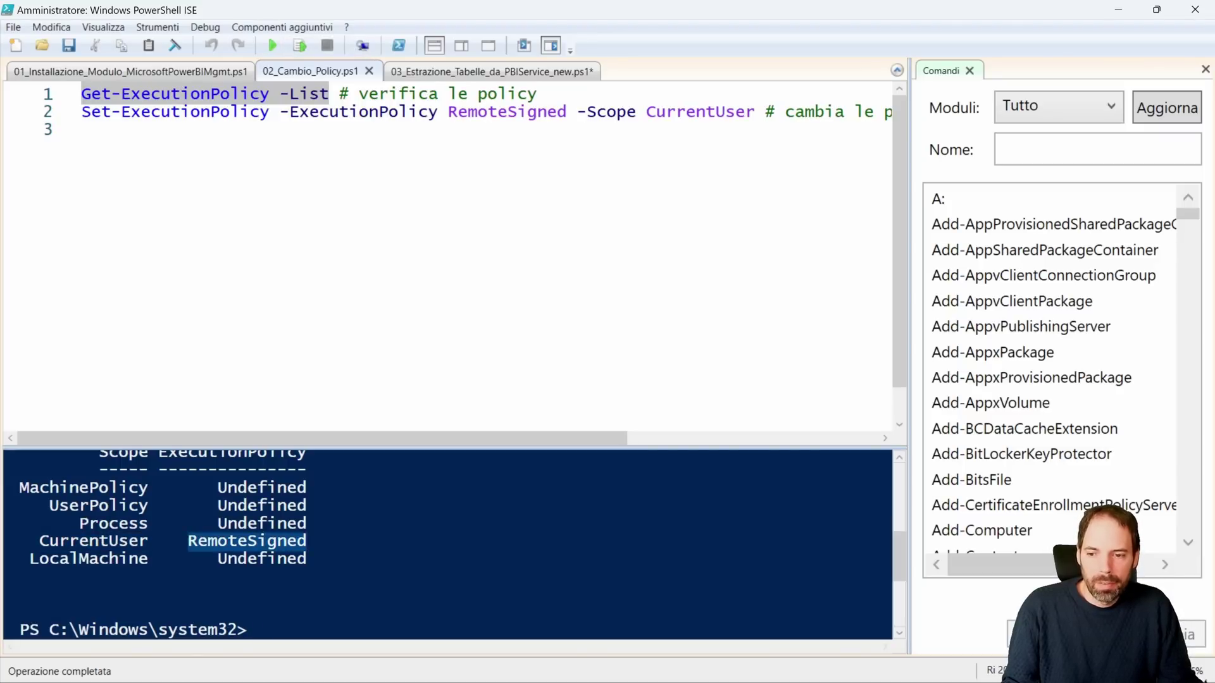
pyautogui.moveTo(218, 523); pyautogui.dragTo(298, 523)
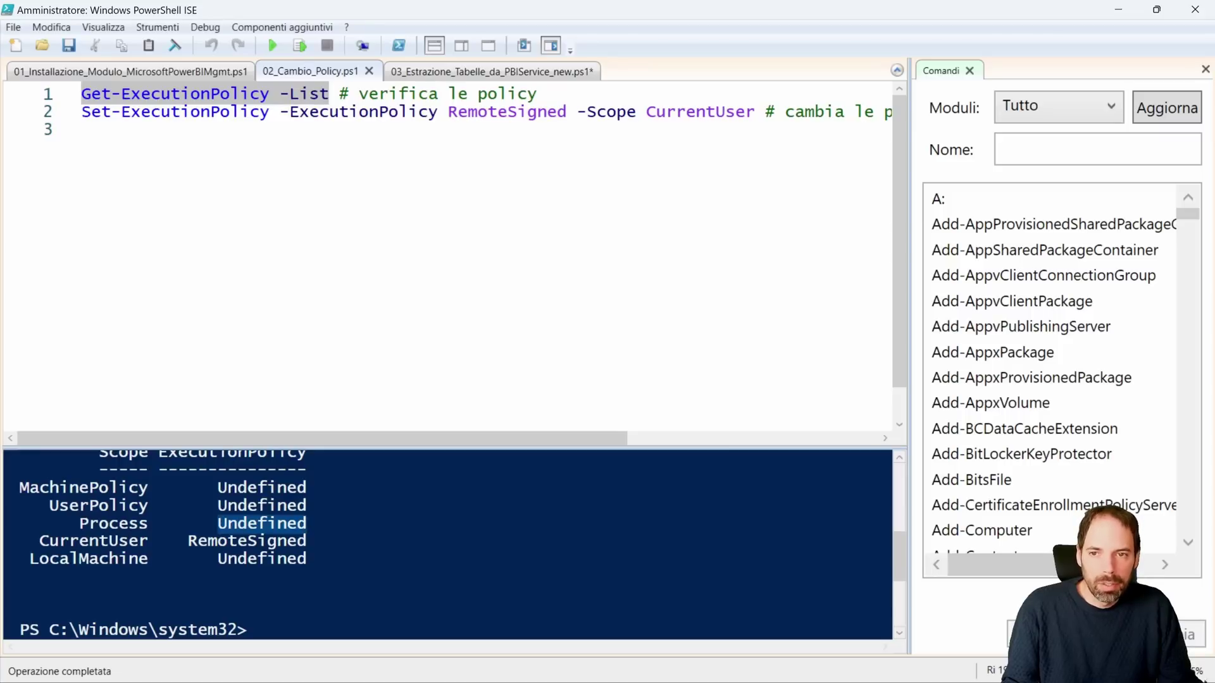
pyautogui.click(506, 253)
# - Widen the script pane and highlight the Set-ExecutionPolicy RemoteSigned line before returning to the extraction script
pyautogui.moveTo(911, 189); pyautogui.dragTo(988, 189)
pyautogui.moveTo(915, 110); pyautogui.dragTo(98, 112)
pyautogui.click(79, 129)
pyautogui.doubleClick(337, 111)
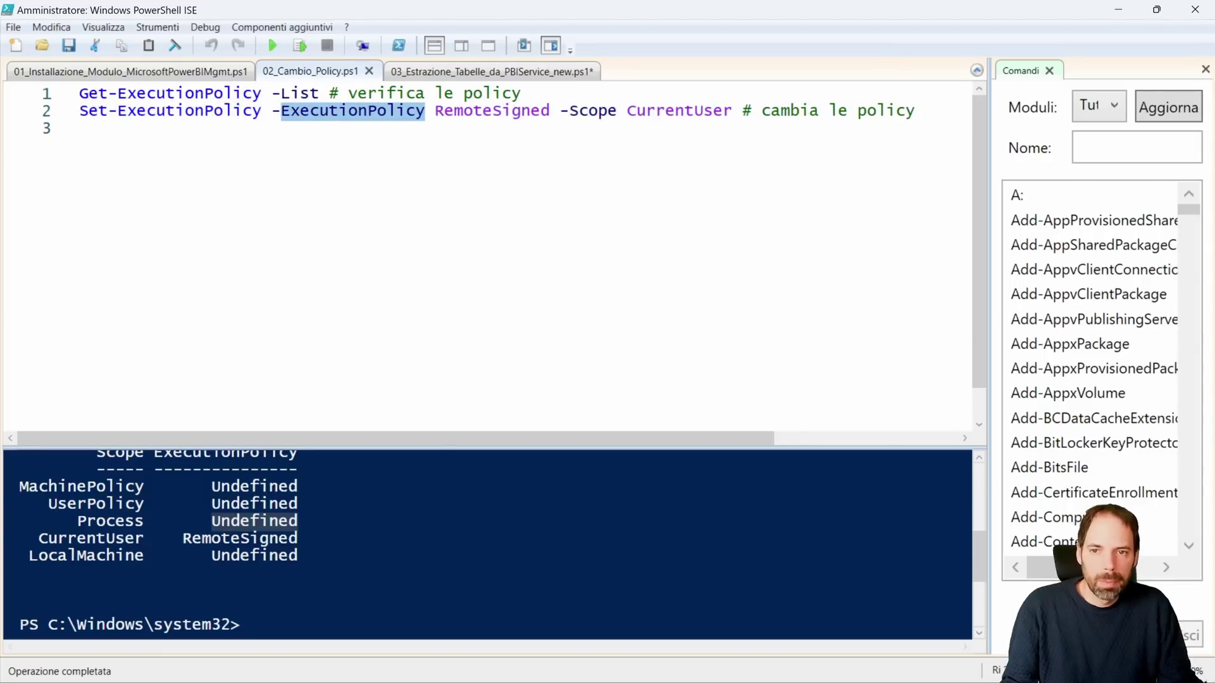
pyautogui.doubleClick(513, 112)
pyautogui.click(252, 625)
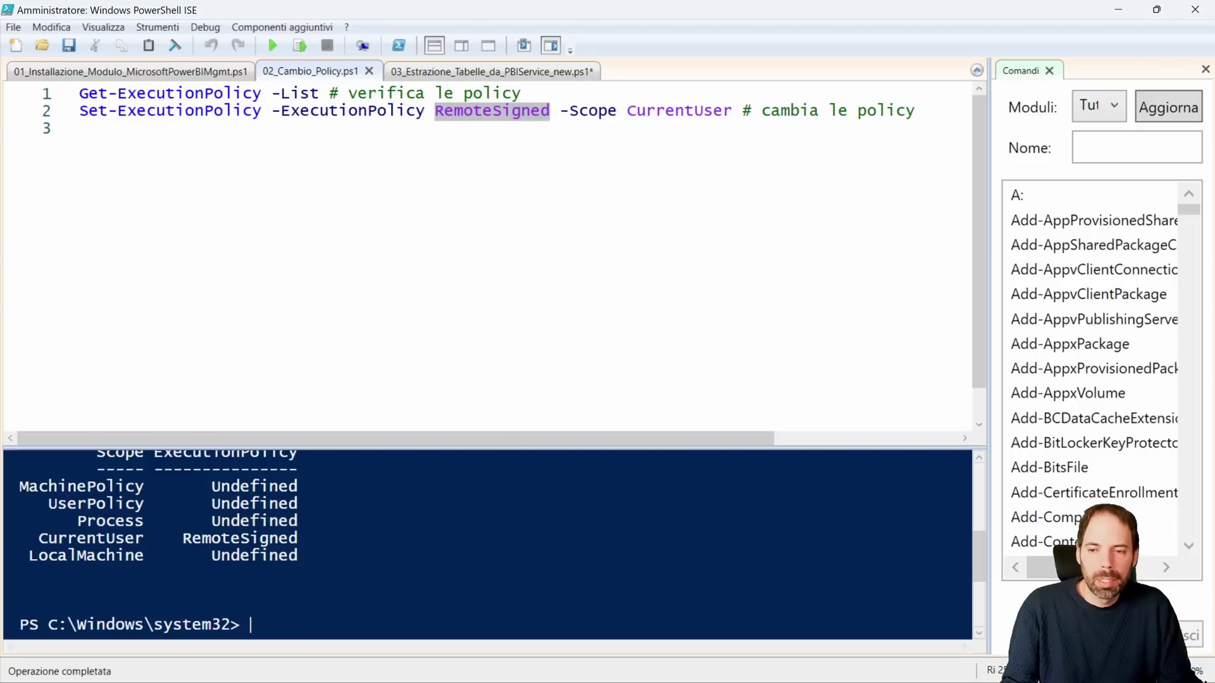
pyautogui.click(79, 128)
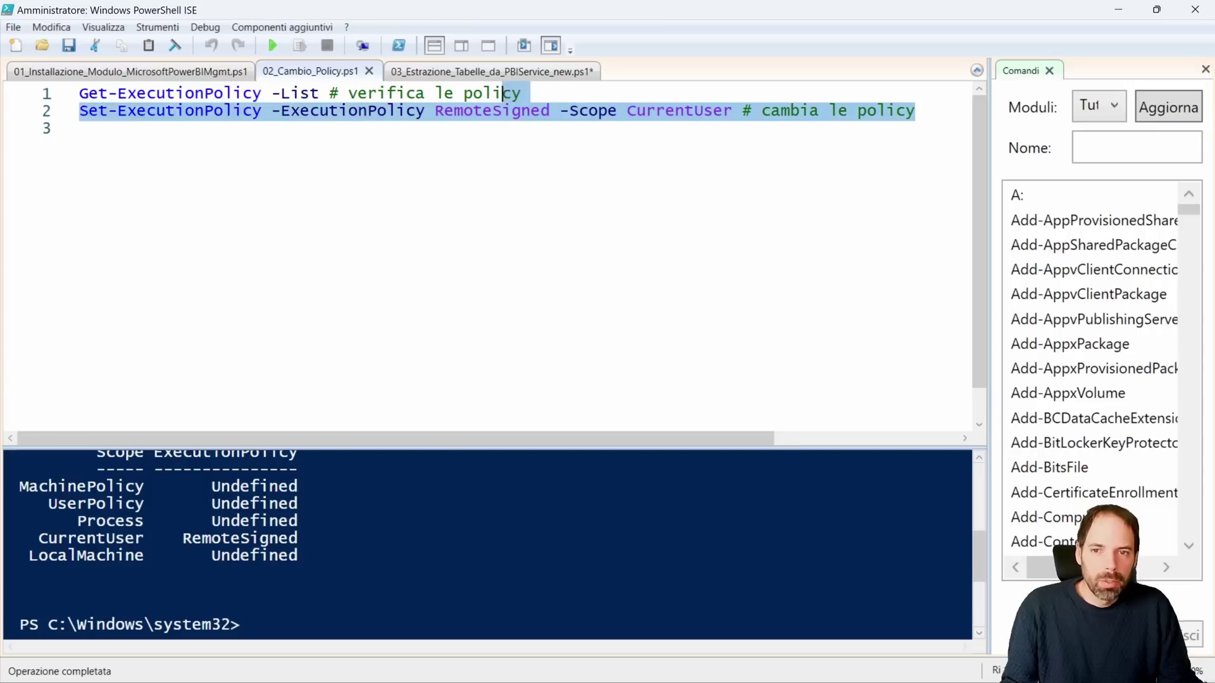
pyautogui.moveTo(80, 128); pyautogui.dragTo(79, 111)
pyautogui.click(80, 129)
pyautogui.moveTo(521, 94); pyautogui.dragTo(79, 94)
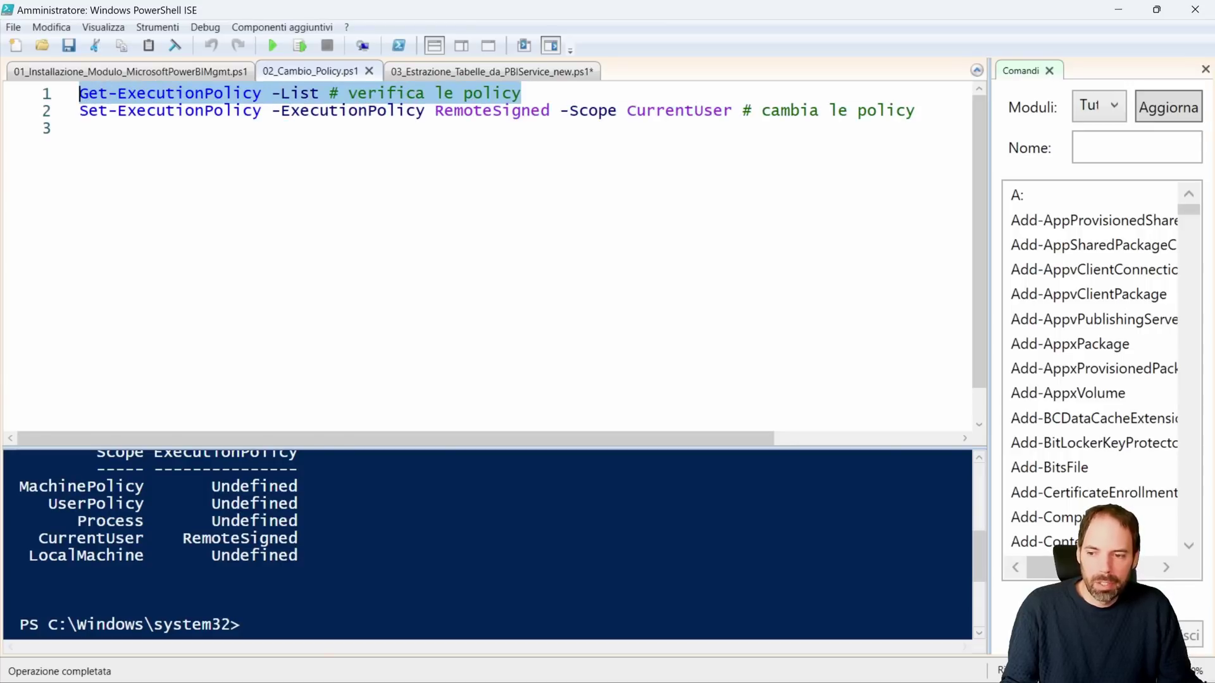
pyautogui.click(454, 72)
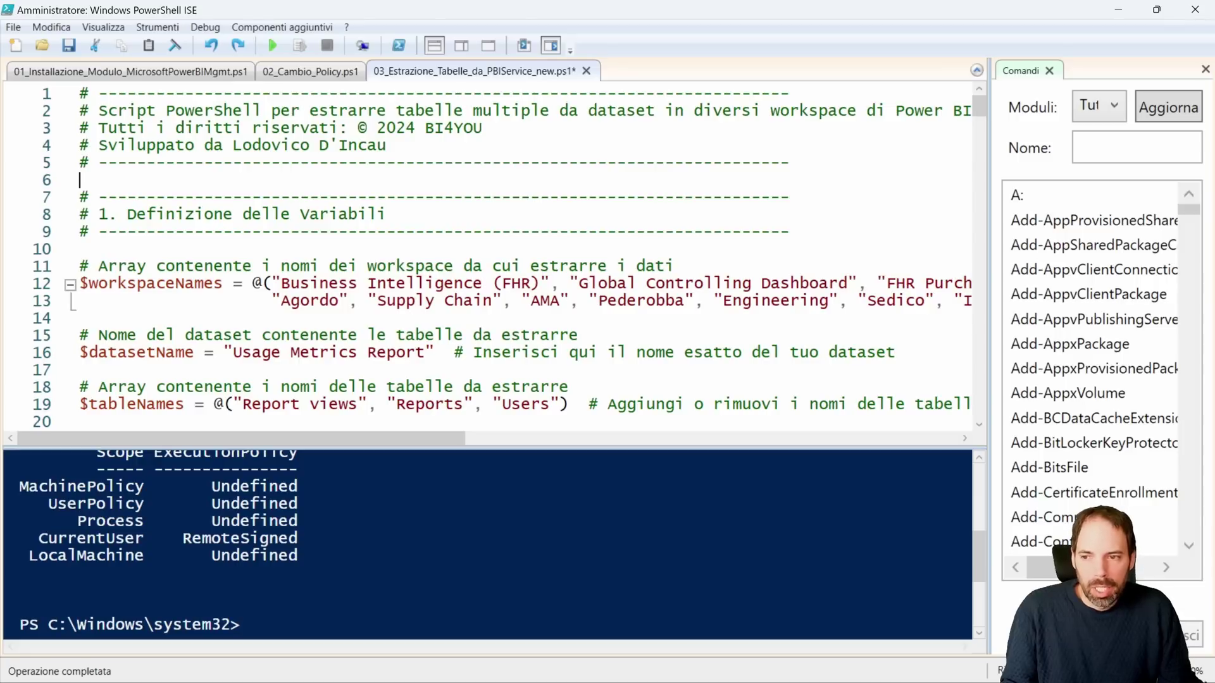
# - Adjust the text size and highlight the $workspaceNames list, including the Industry 4.0 workspace
pyautogui.hotkey('ctrl', '-')
pyautogui.hotkey('ctrl', '-')
pyautogui.hotkey('ctrl', '-')
pyautogui.hotkey('ctrl', '-')
pyautogui.hotkey('ctrl', '-')
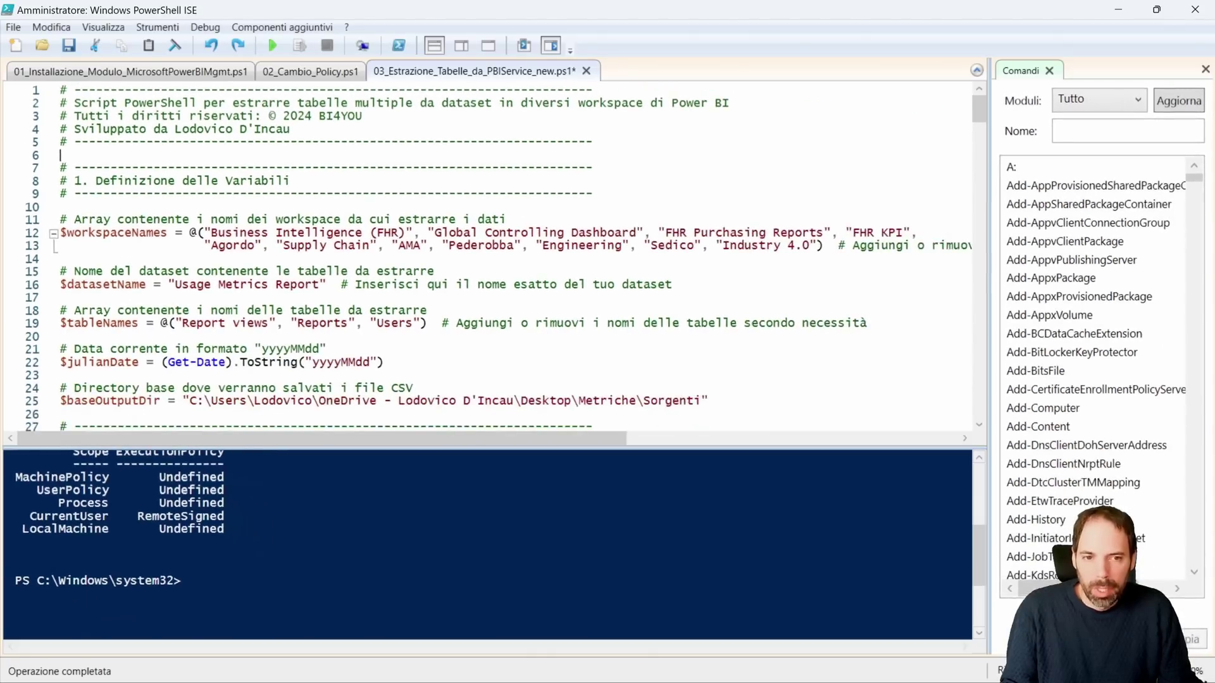
pyautogui.hotkey('ctrl', '-')
pyautogui.hotkey('ctrl', '+')
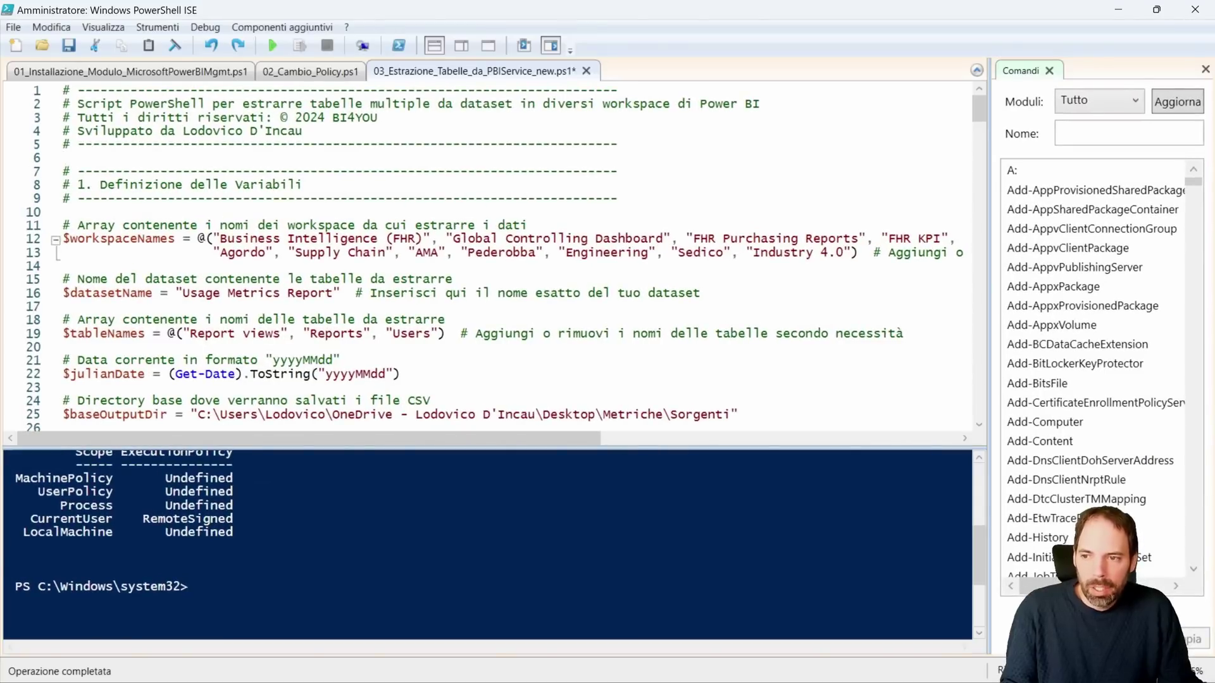
pyautogui.moveTo(70, 238); pyautogui.dragTo(170, 239)
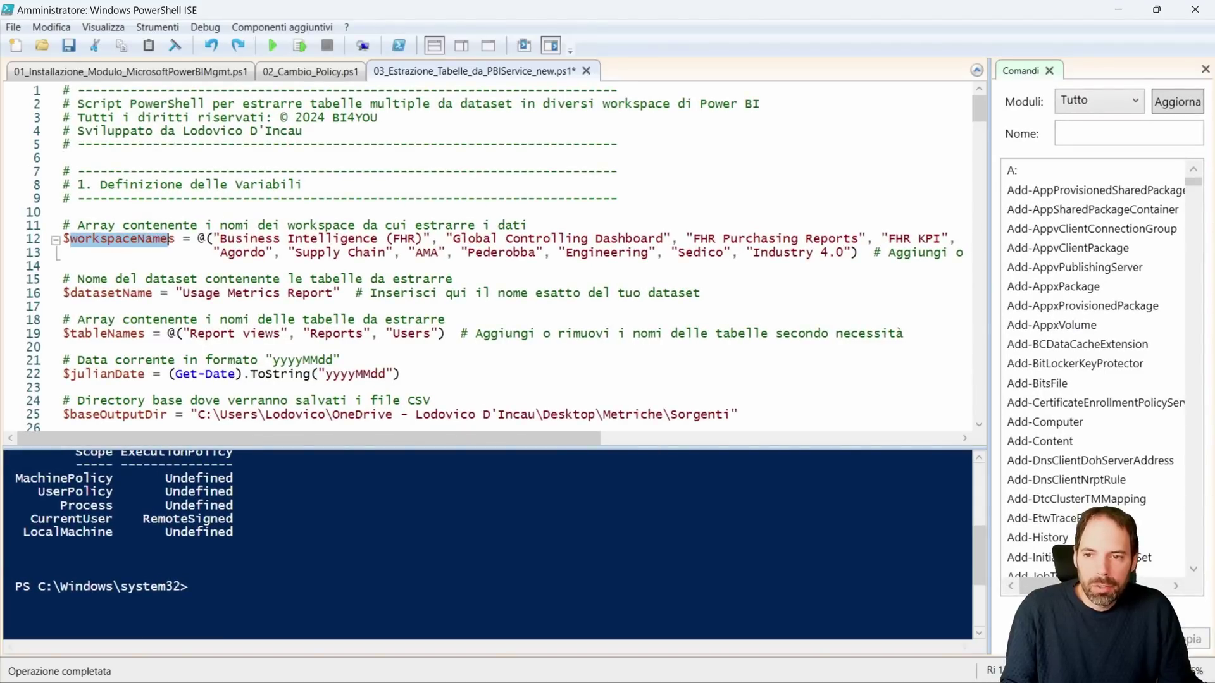
pyautogui.click(220, 238)
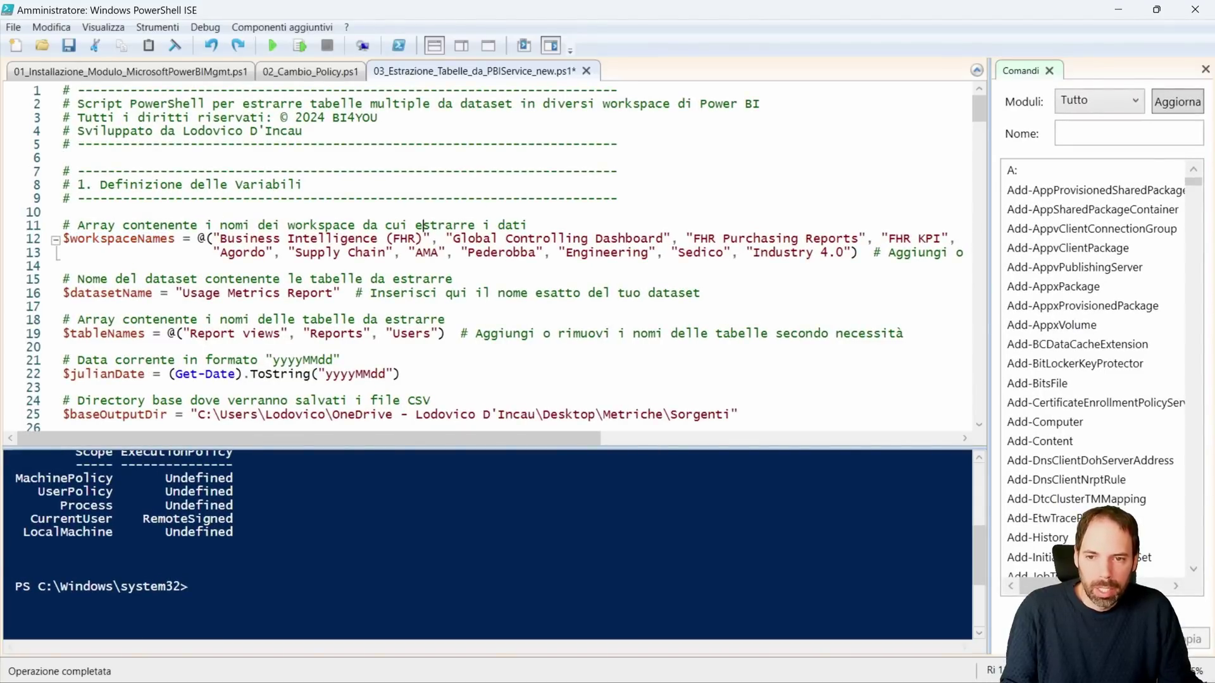
pyautogui.moveTo(220, 238); pyautogui.dragTo(410, 238)
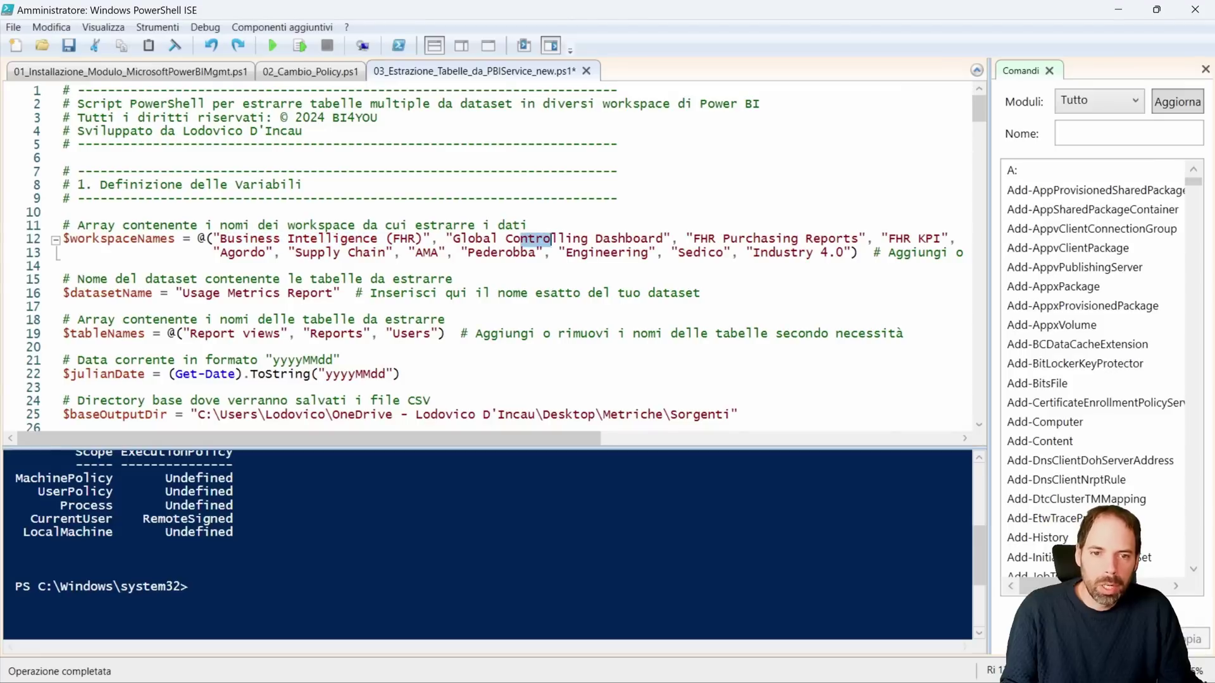
pyautogui.tripleClick(538, 238)
pyautogui.click(910, 238)
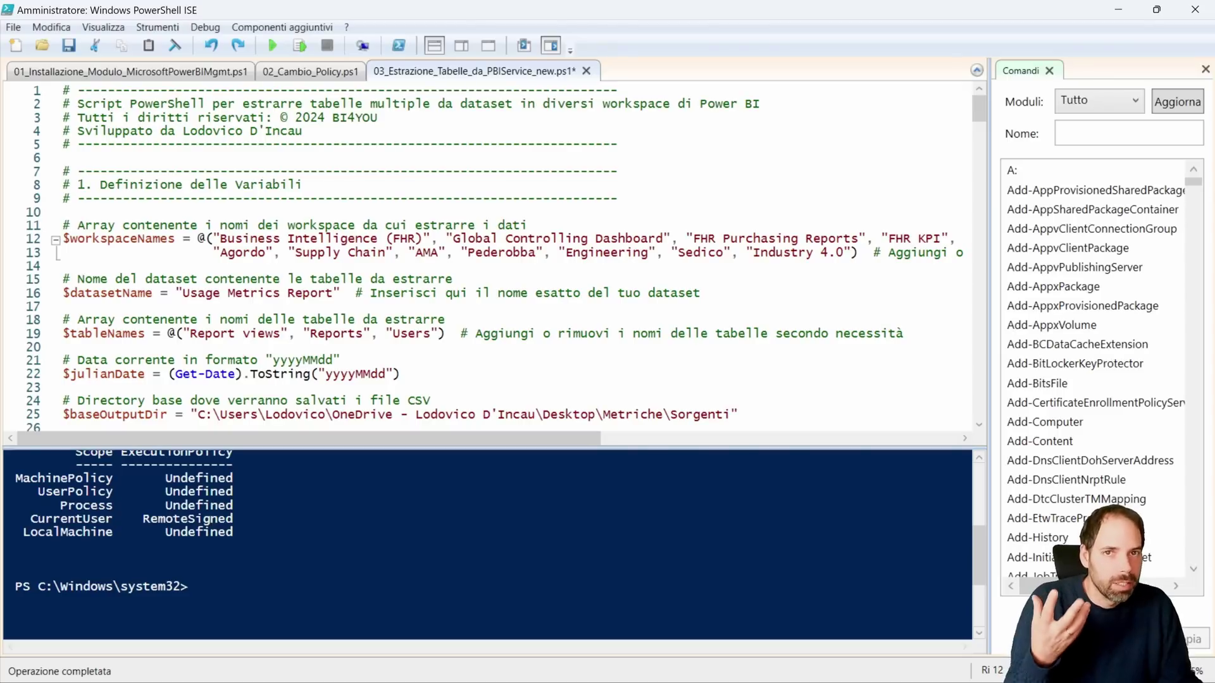
pyautogui.click(770, 253)
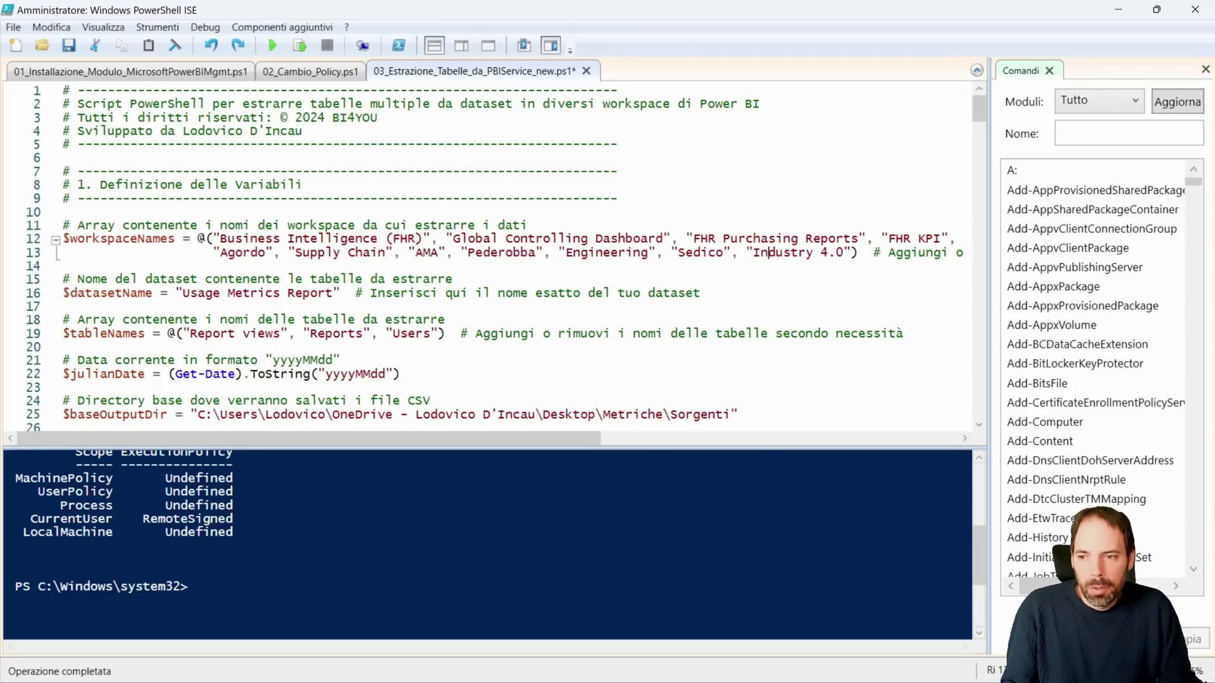
# - Highlight the 'Usage Metrics Report' dataset name and the Report views entry in $tableNames
pyautogui.moveTo(218, 293); pyautogui.dragTo(334, 293)
pyautogui.hotkey('ctrl', '+')
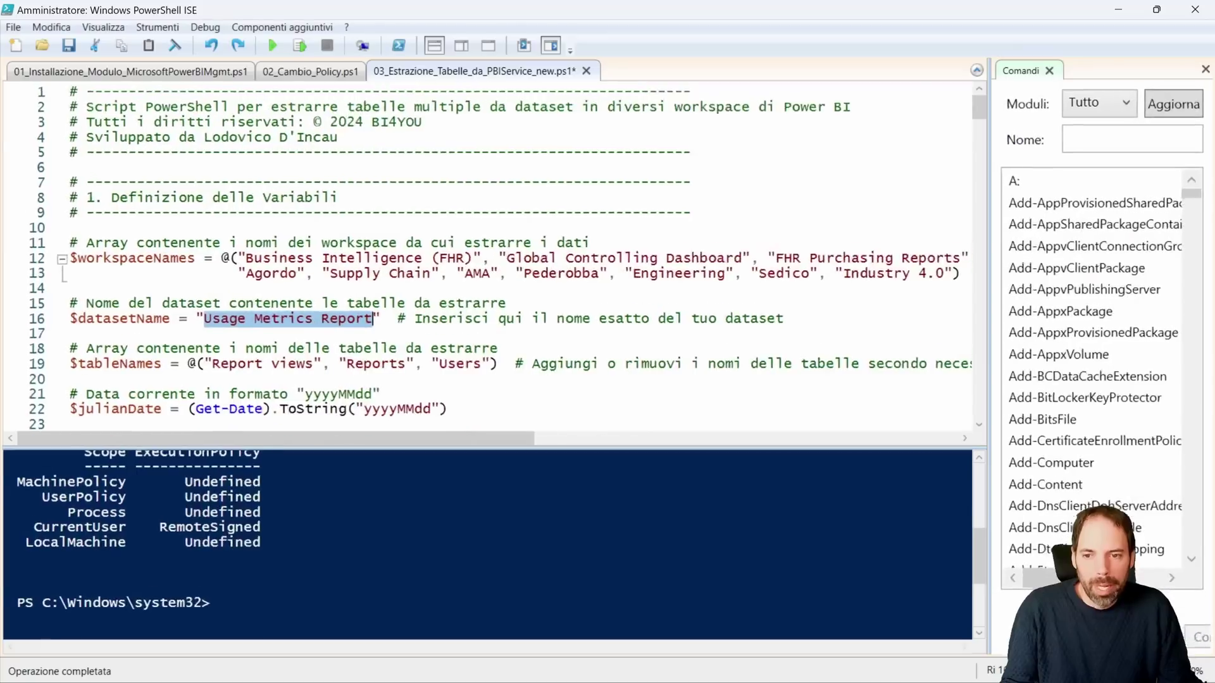
pyautogui.hotkey('ctrl', '+')
pyautogui.hotkey('ctrl', '+')
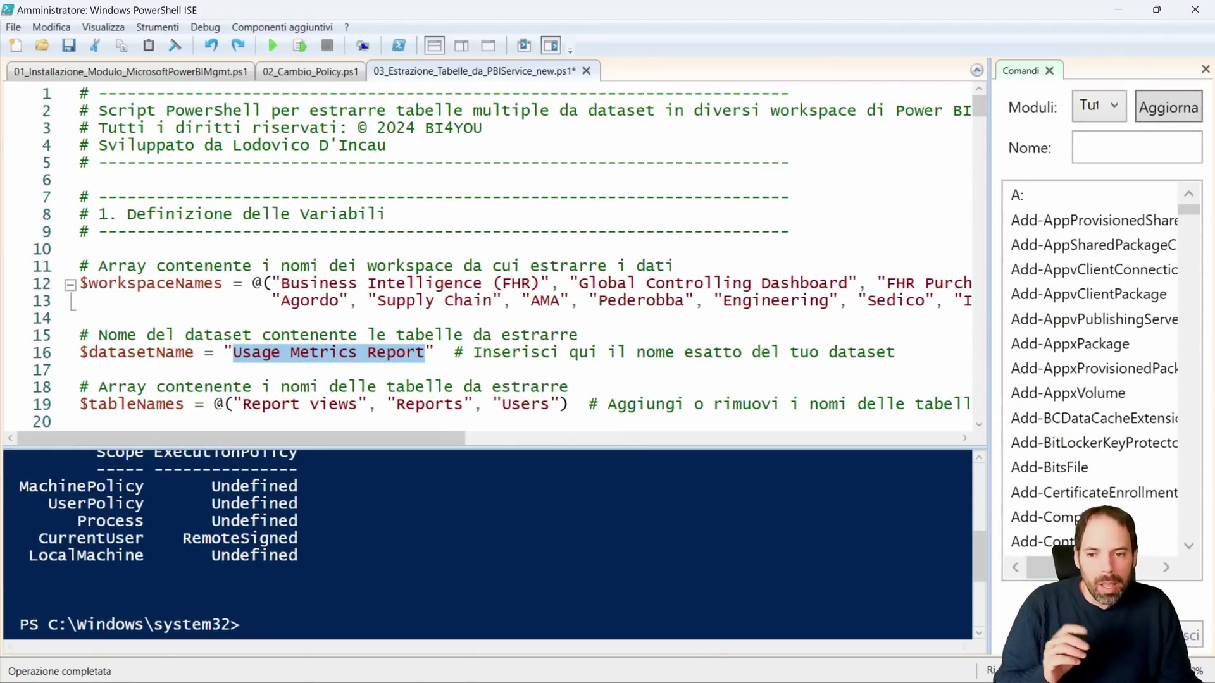
pyautogui.click(272, 317)
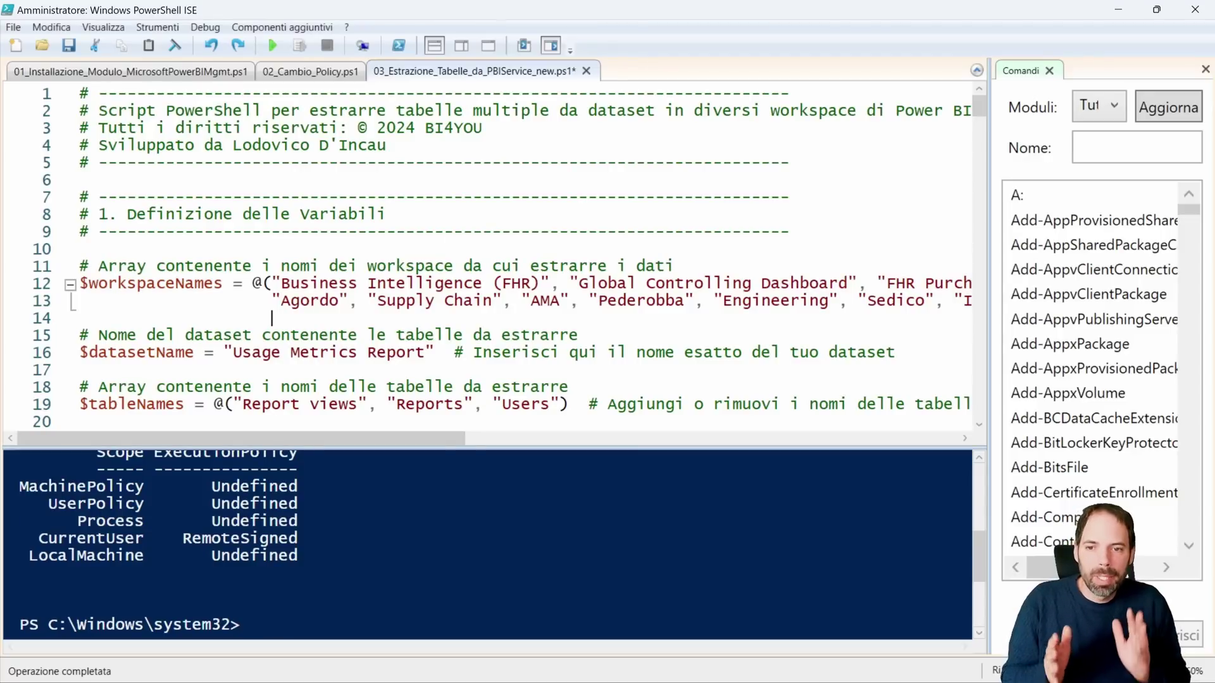
pyautogui.moveTo(233, 353); pyautogui.dragTo(426, 352)
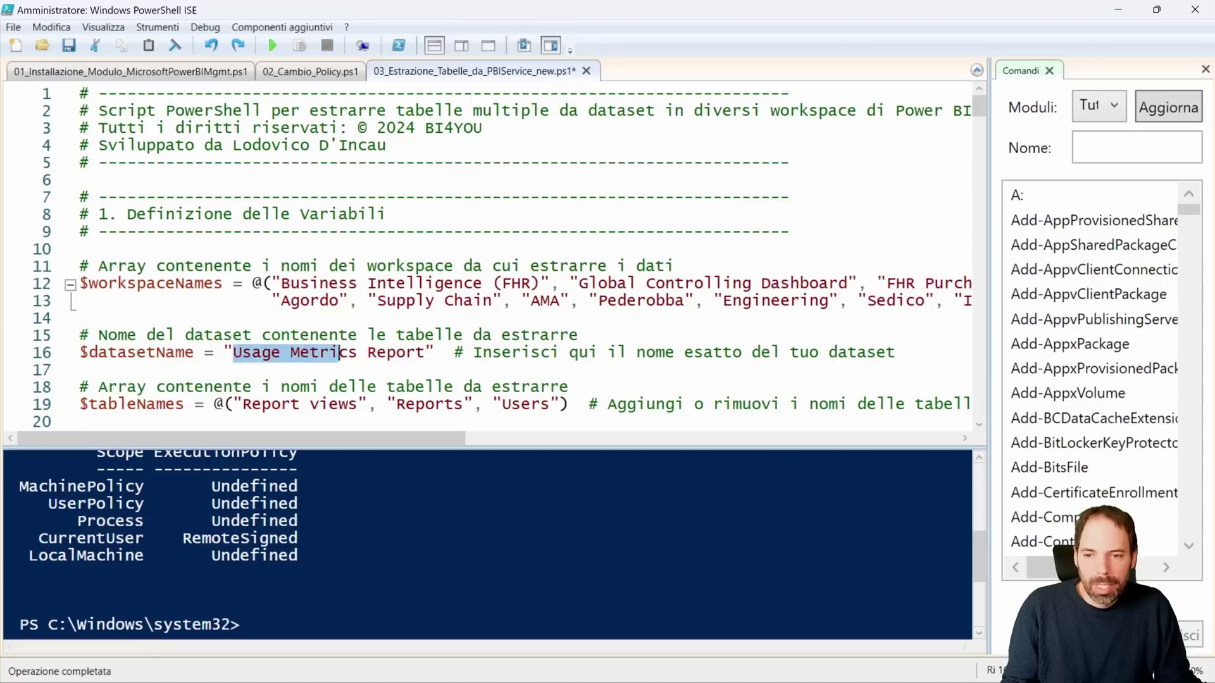
pyautogui.doubleClick(137, 404)
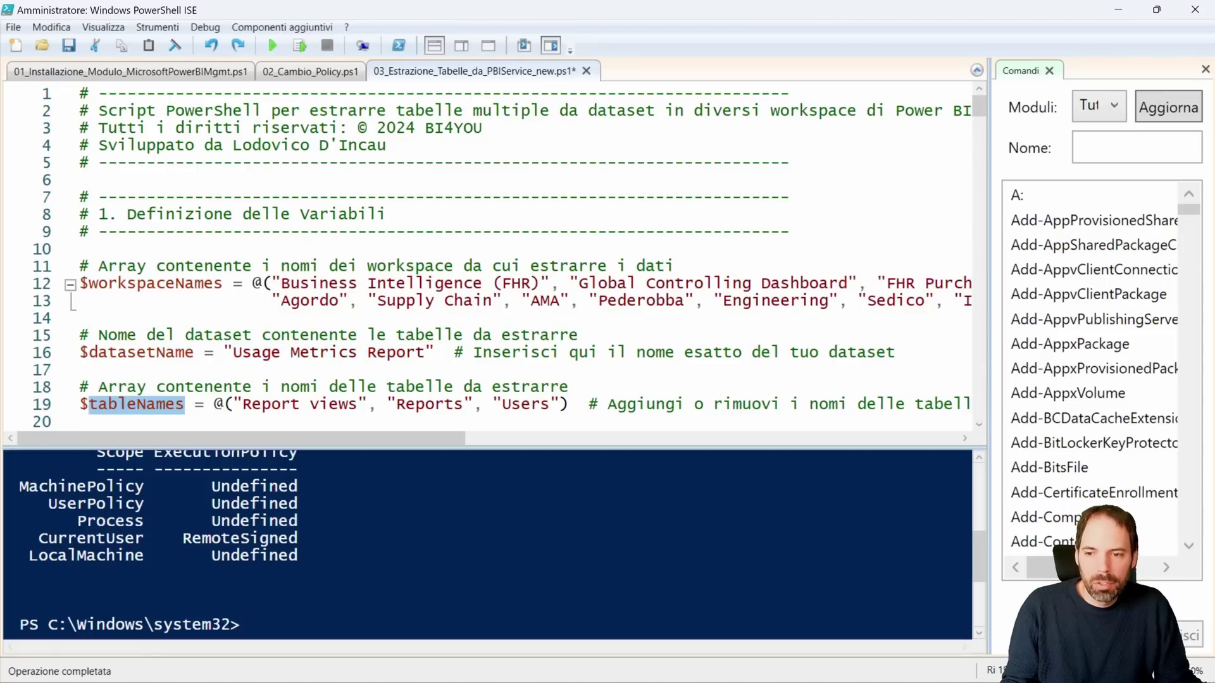
pyautogui.moveTo(243, 405); pyautogui.dragTo(351, 405)
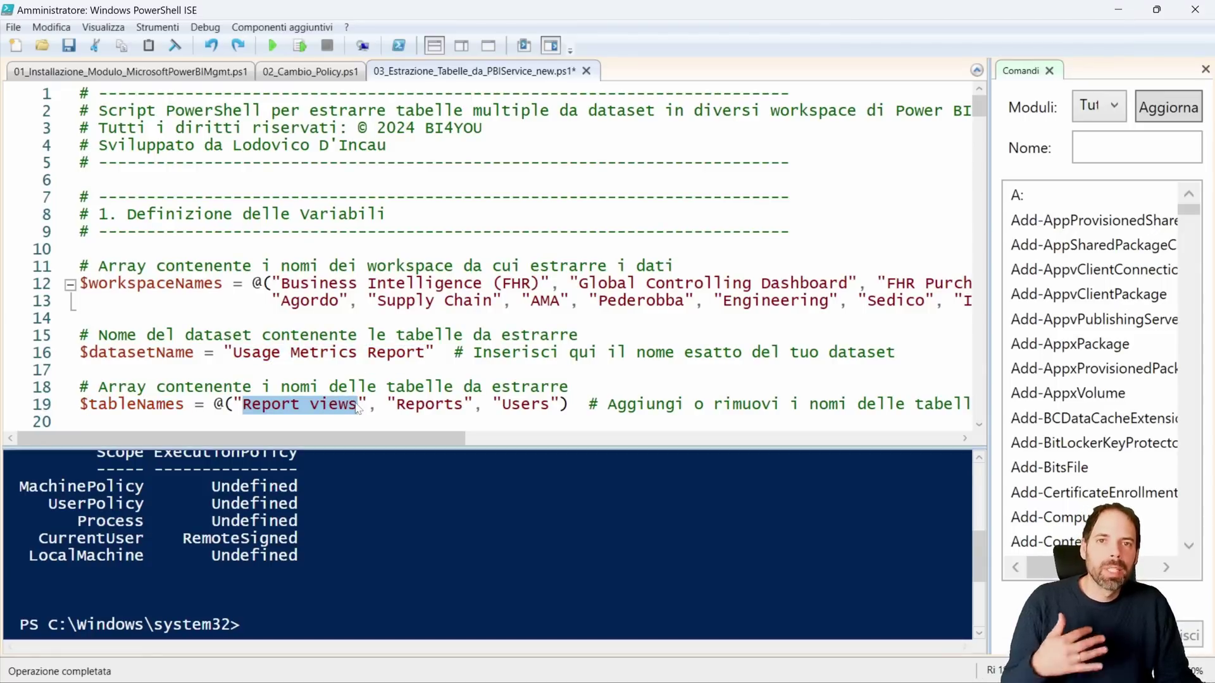
pyautogui.click(359, 302)
# - Re-highlight the Business Intelligence (FHR) workspace, dataset name and three table names, then switch to File Explorer
pyautogui.scroll(-1, 487, 253)
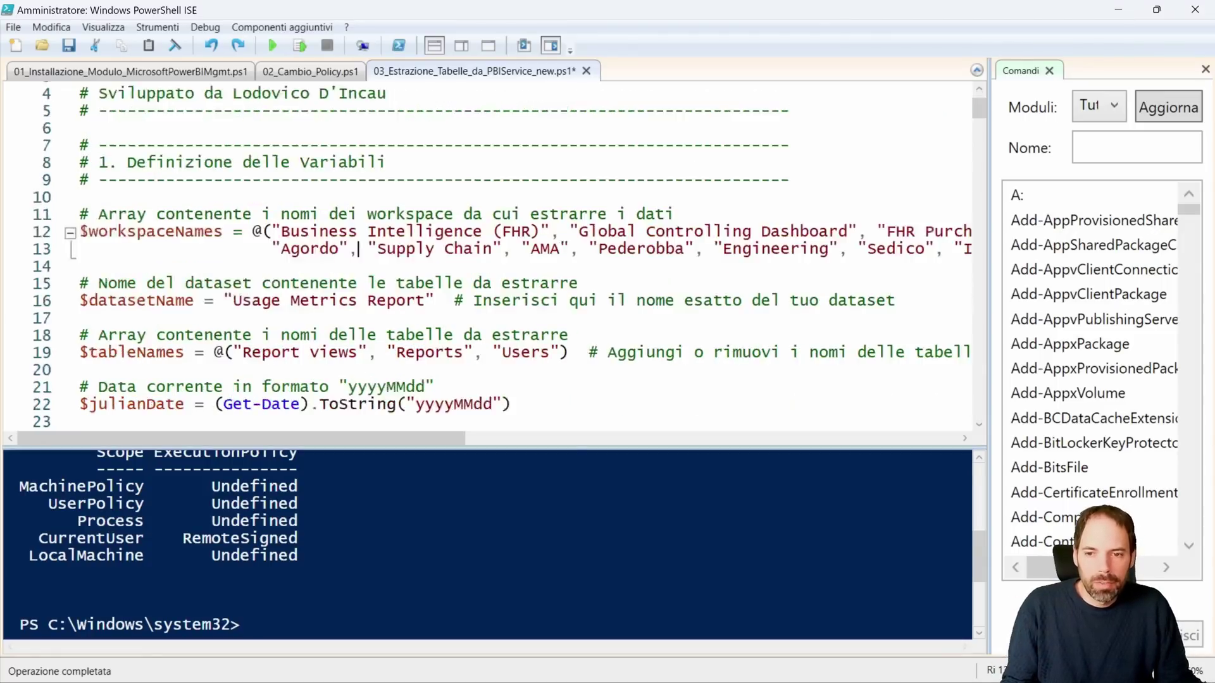
pyautogui.scroll(-2, 487, 253)
pyautogui.moveTo(300, 127); pyautogui.dragTo(541, 127)
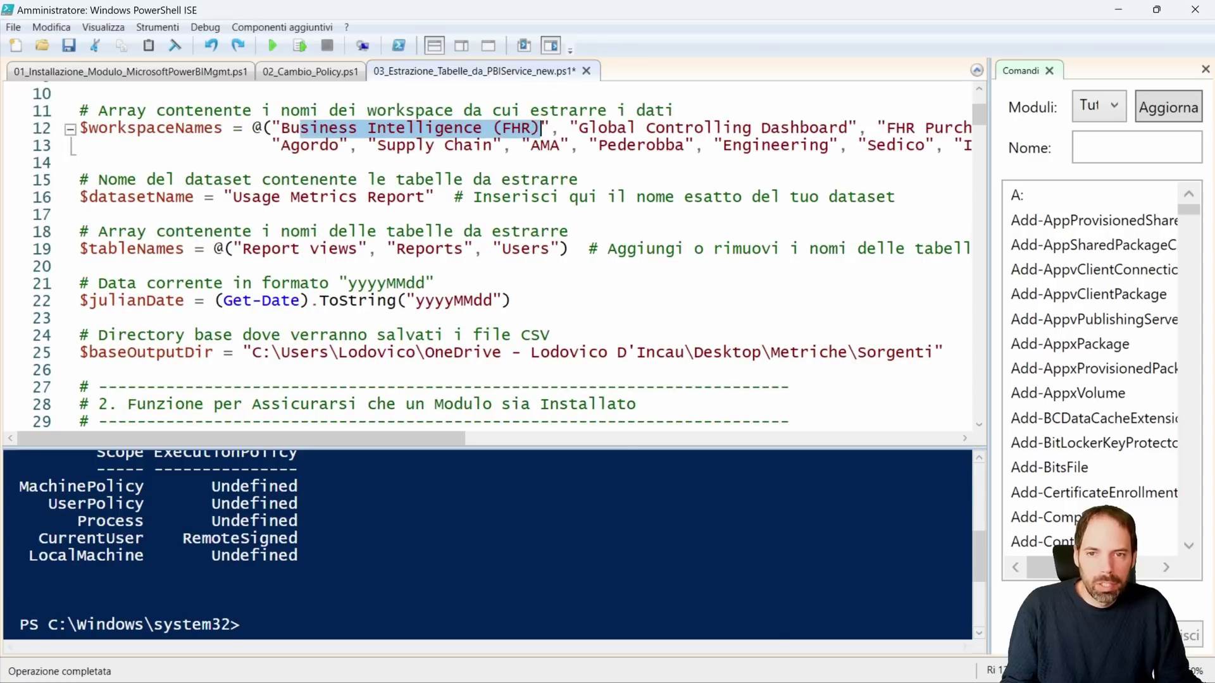
pyautogui.click(476, 129)
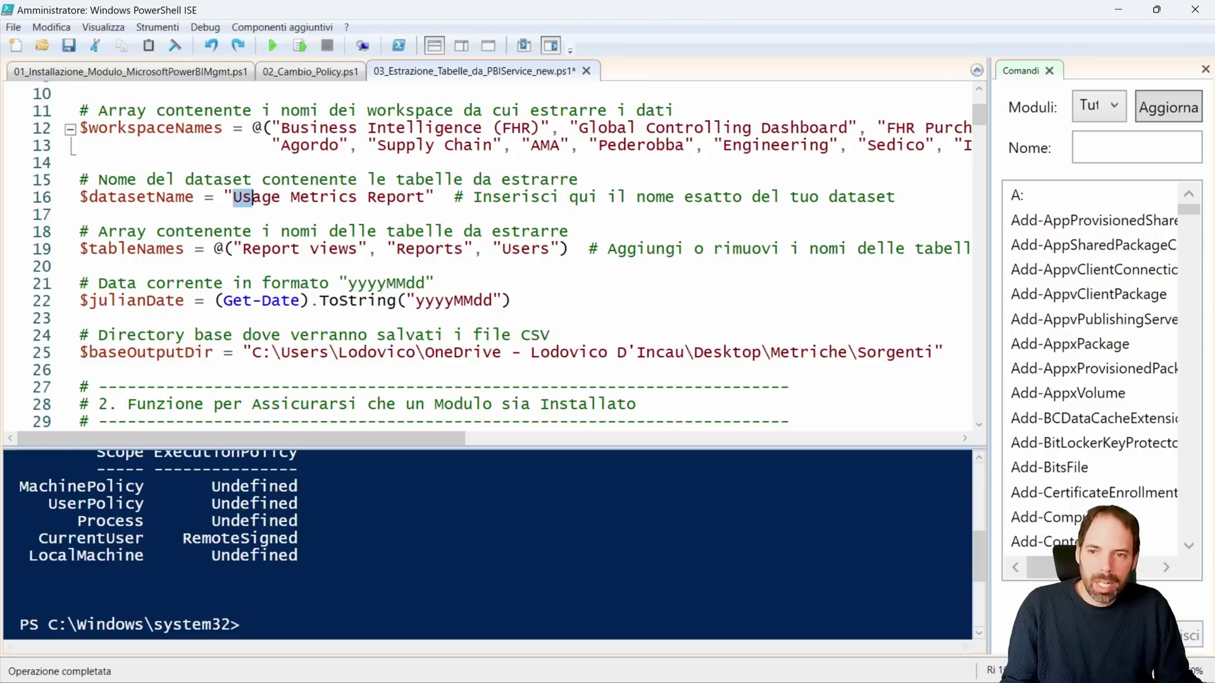
pyautogui.moveTo(254, 197); pyautogui.dragTo(397, 197)
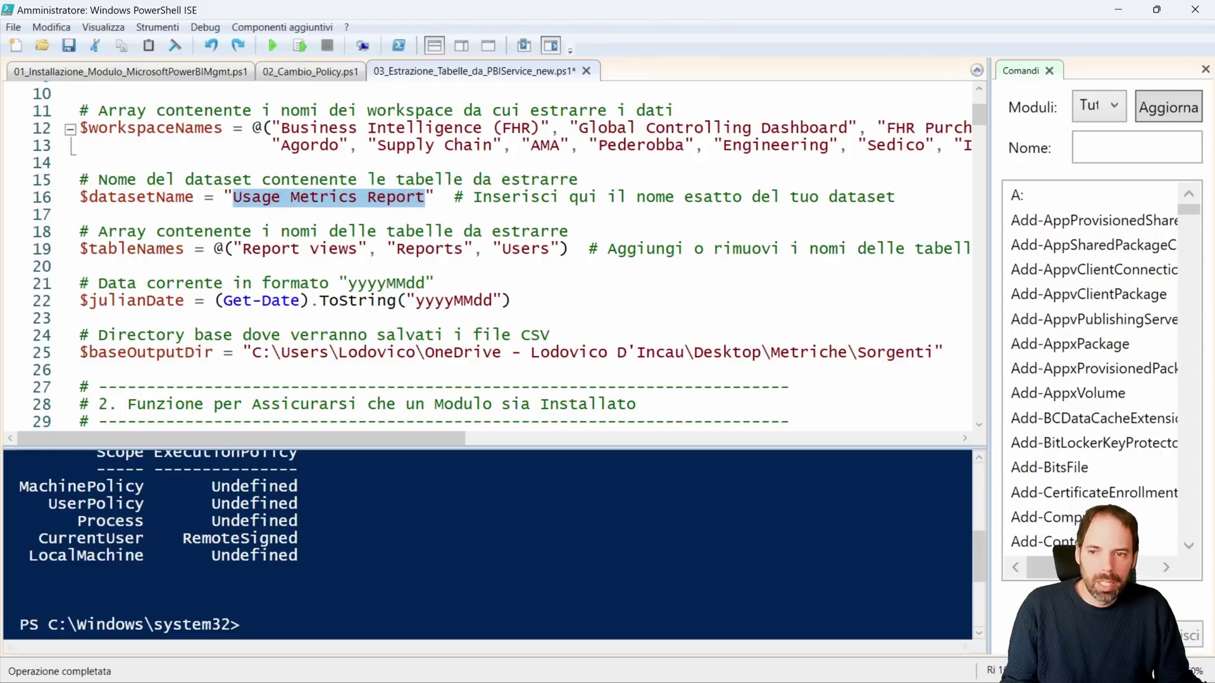
pyautogui.moveTo(243, 249)
pyautogui.mouseDown()
pyautogui.moveTo(413, 232)
pyautogui.moveTo(546, 248)
pyautogui.mouseUp()
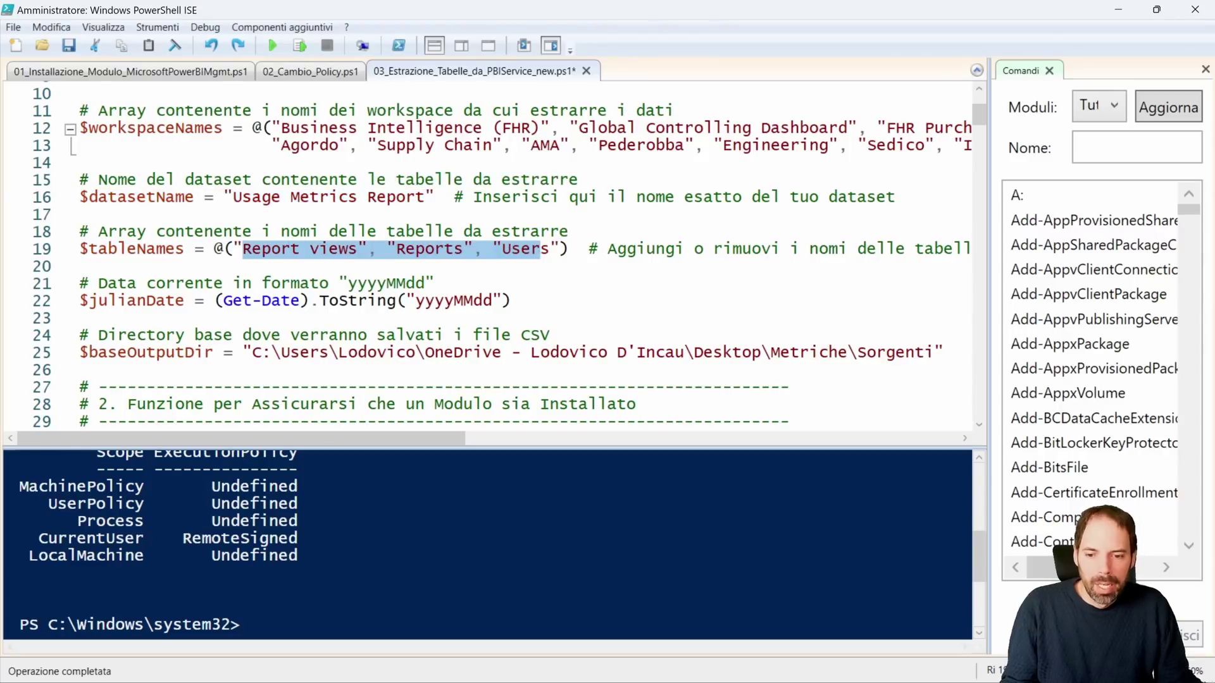
pyautogui.click(427, 668)
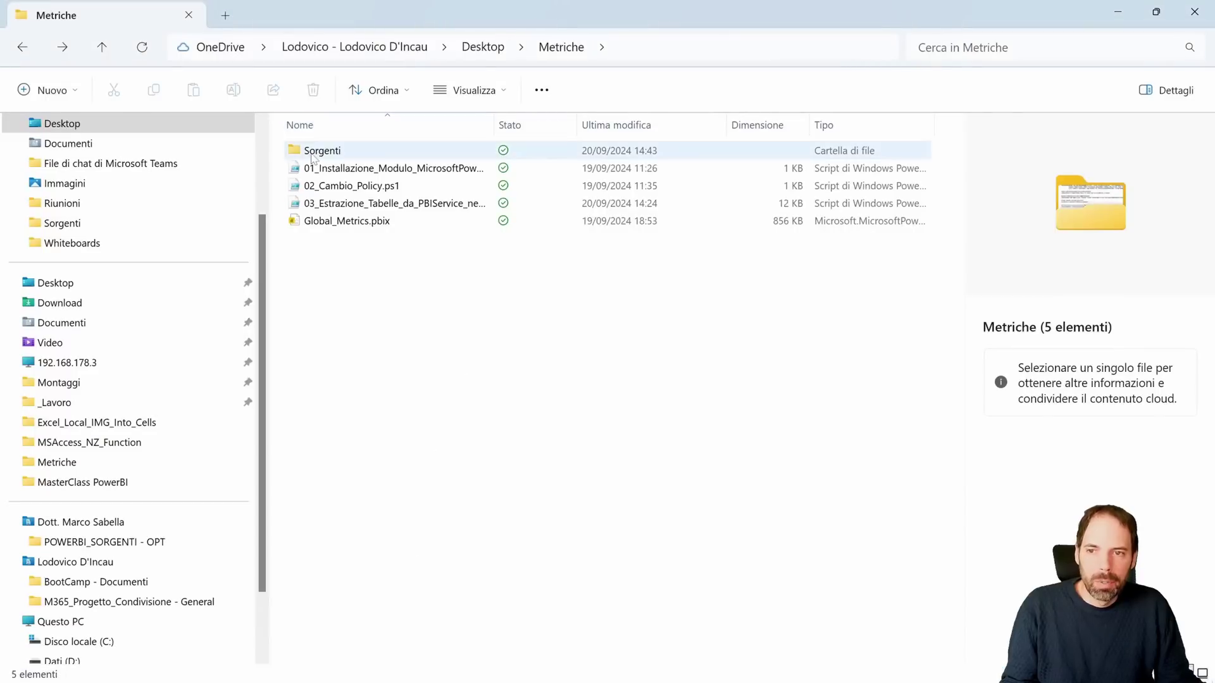
# - Open Sorgenti > Report views, select and deselect all 20 CSV files, then return to PowerShell ISE
pyautogui.doubleClick(312, 152)
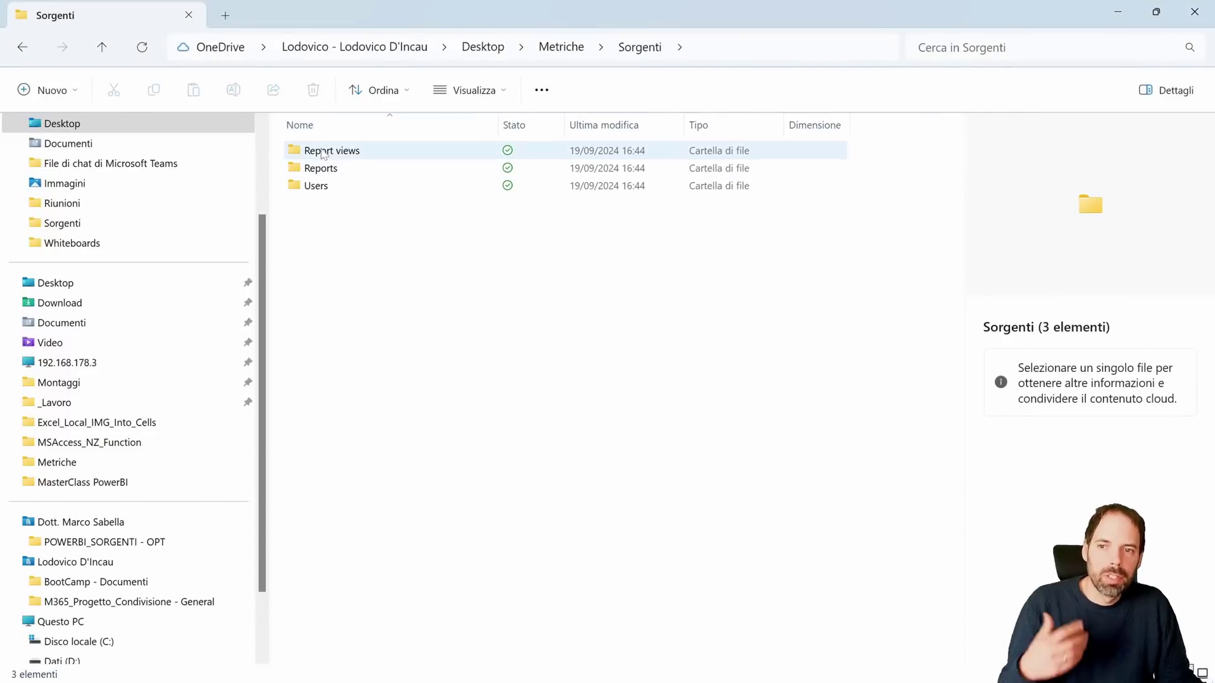
pyautogui.doubleClick(323, 152)
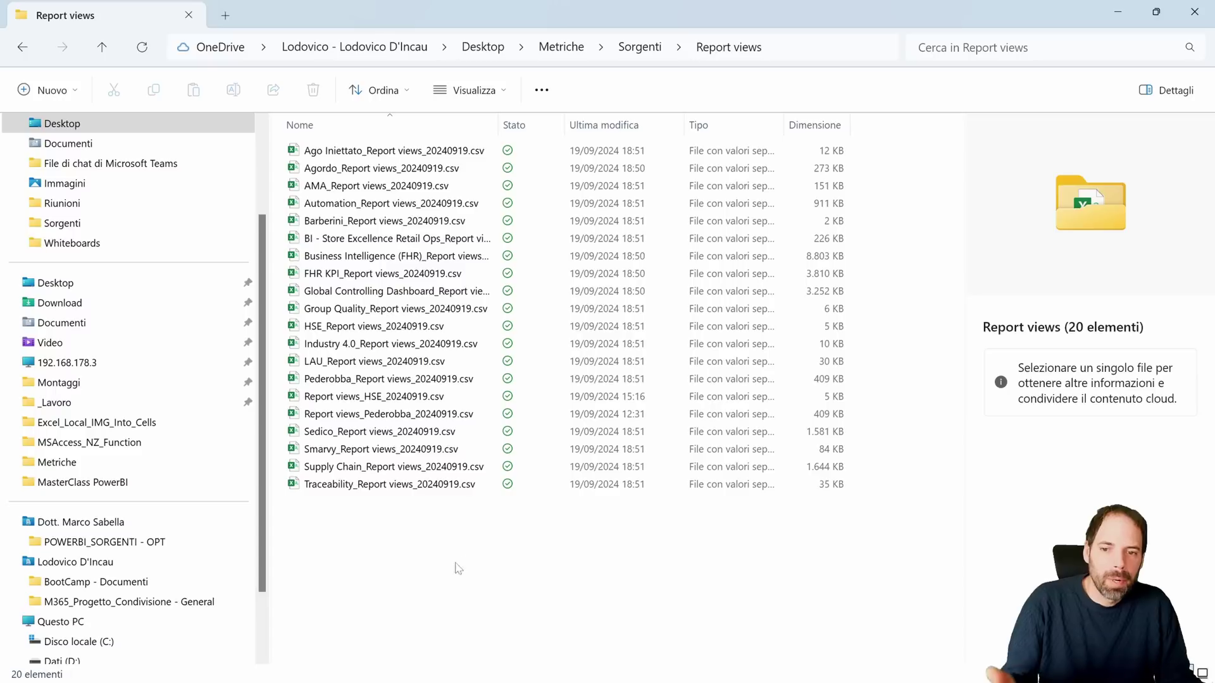
pyautogui.moveTo(541, 549); pyautogui.dragTo(314, 139)
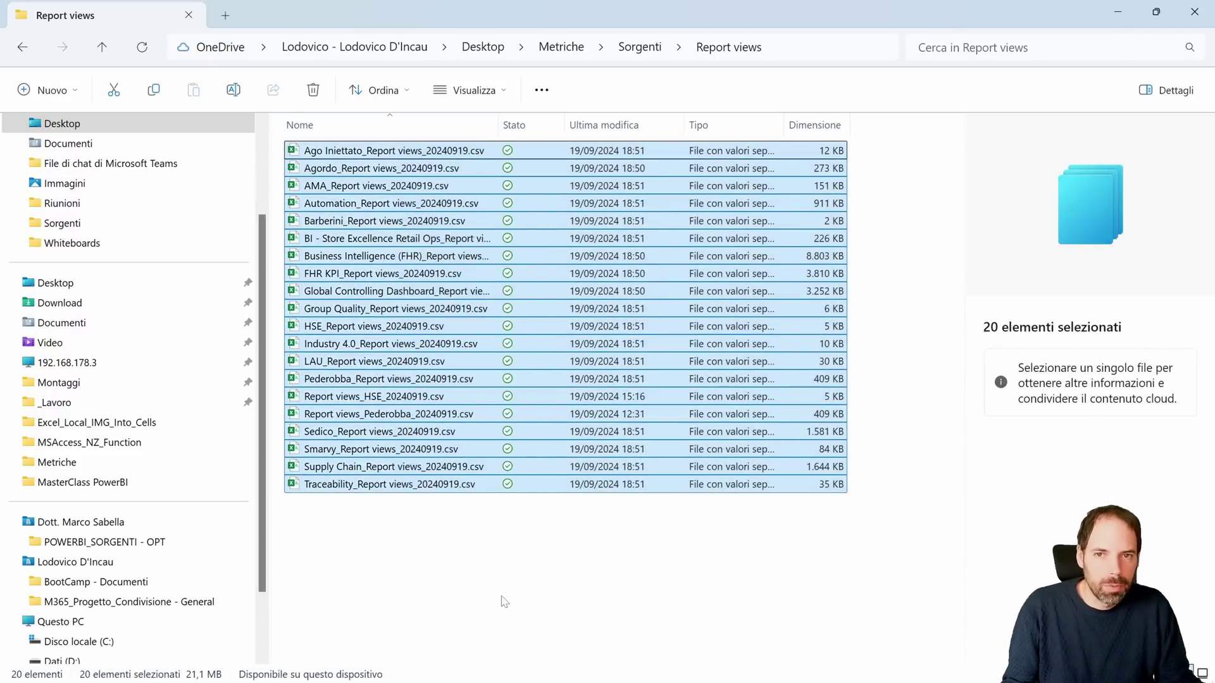
pyautogui.click(503, 568)
pyautogui.click(871, 662)
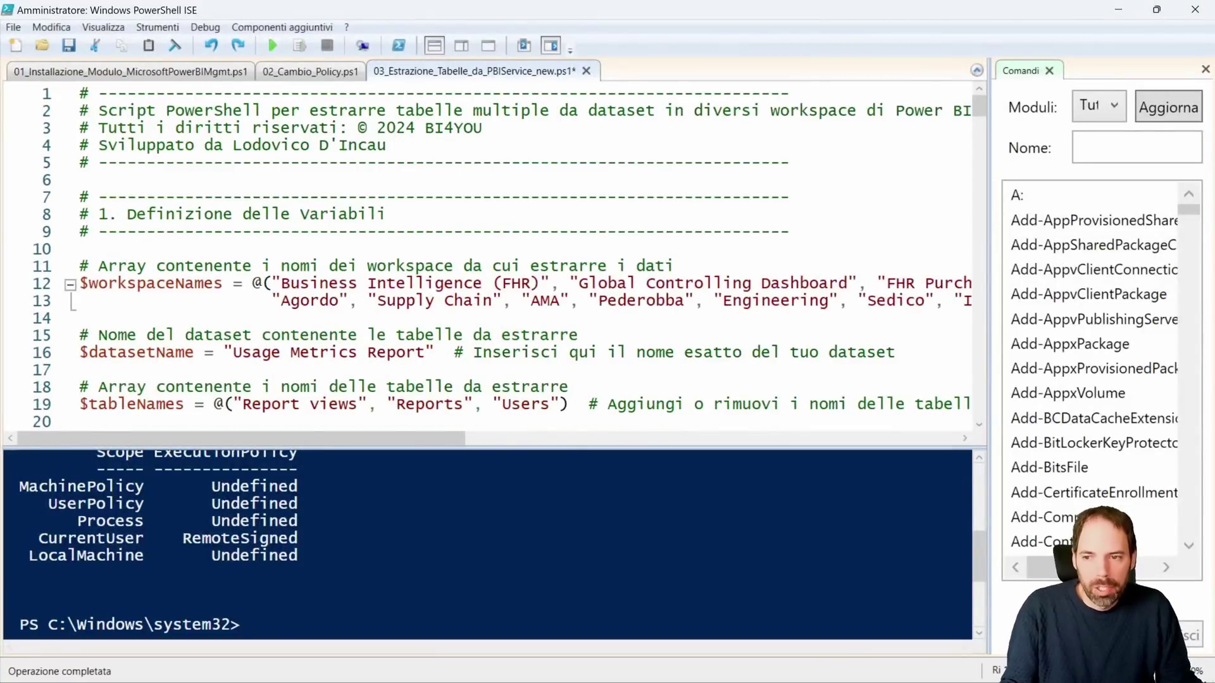
# - Review the variable definitions on lines 11–19 and the output folder path on line 25
pyautogui.scroll(-2, 487, 253)
pyautogui.moveTo(126, 163); pyautogui.dragTo(569, 300)
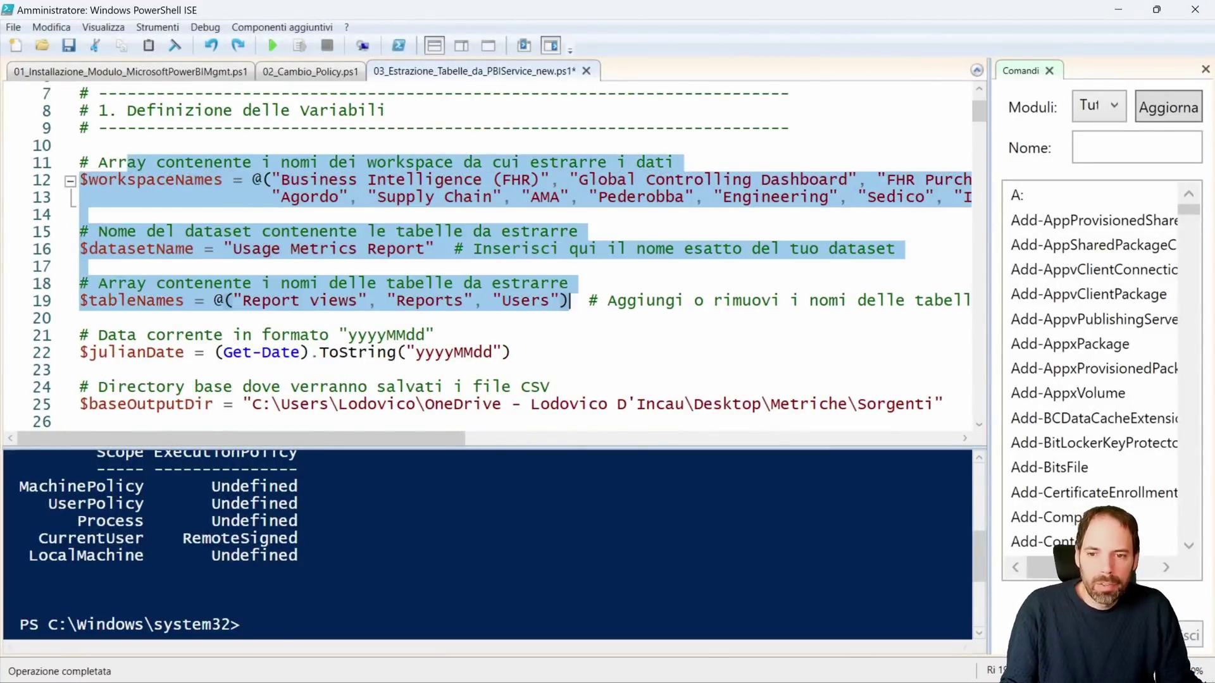
pyautogui.moveTo(439, 334); pyautogui.dragTo(147, 353)
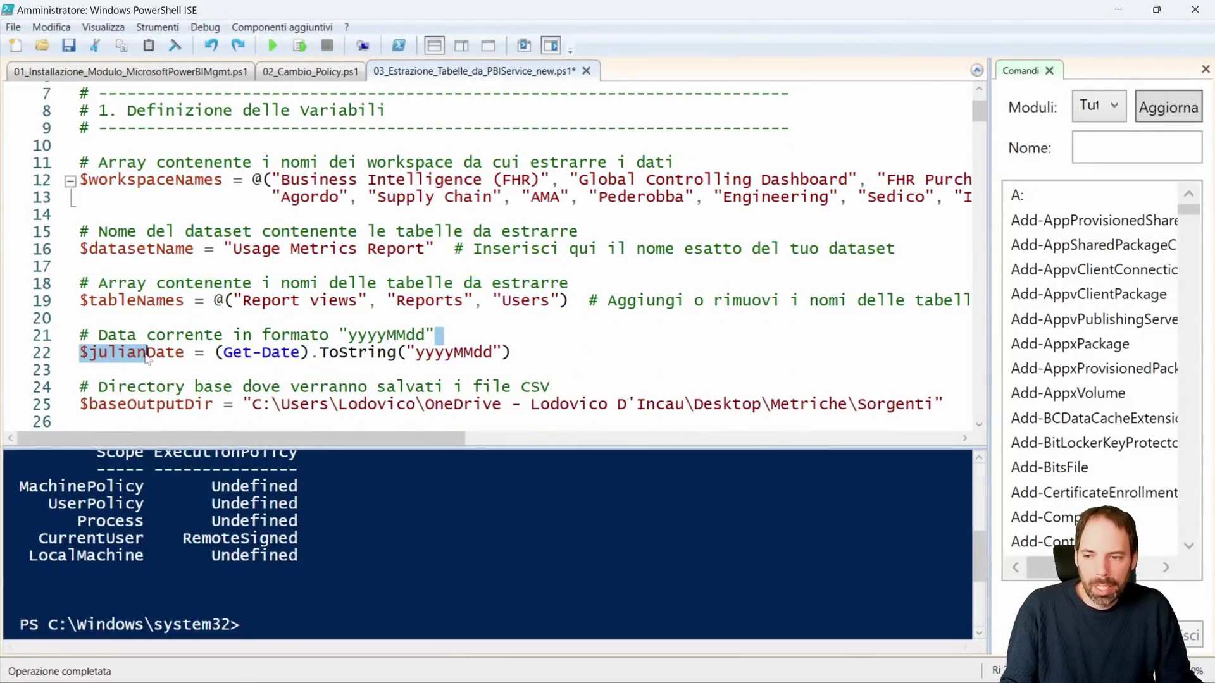
pyautogui.scroll(-3, 147, 352)
pyautogui.moveTo(252, 248); pyautogui.dragTo(935, 248)
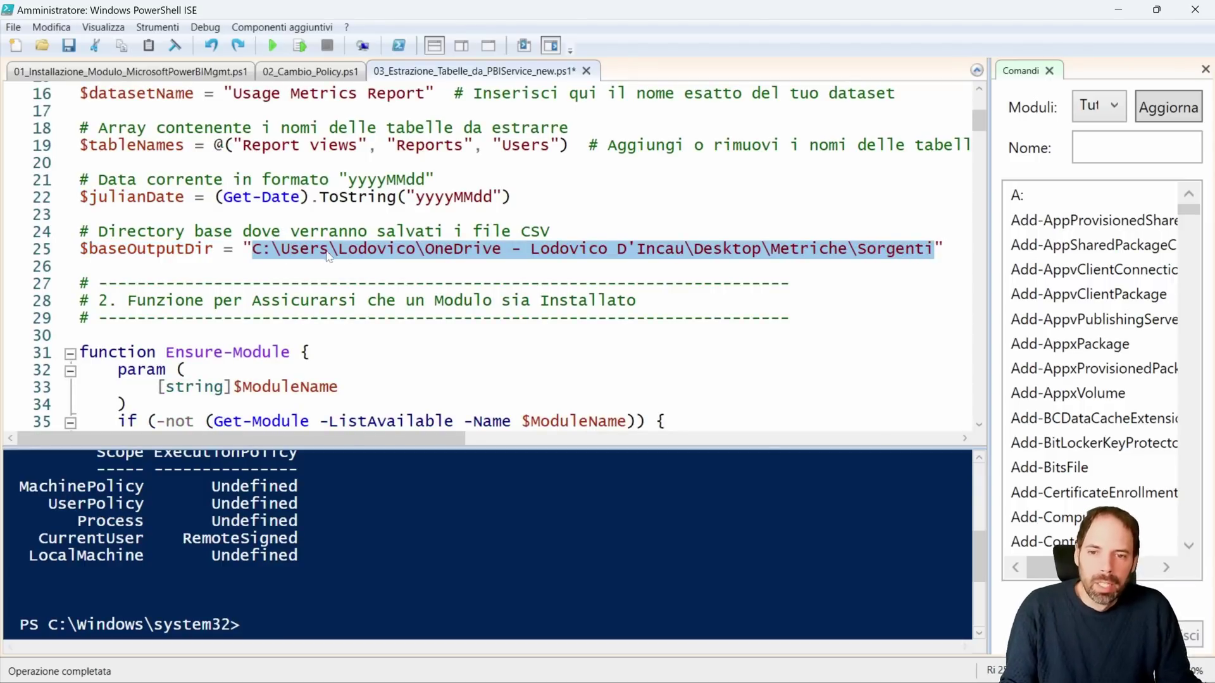
pyautogui.click(890, 250)
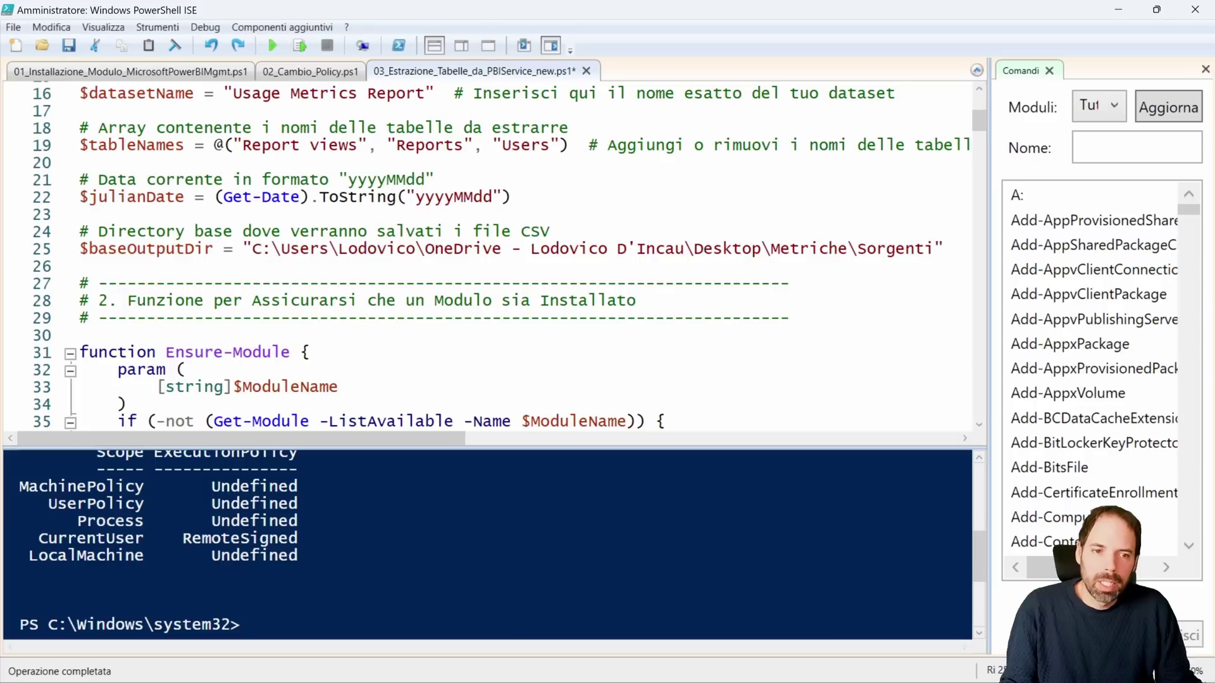
pyautogui.moveTo(935, 249); pyautogui.dragTo(272, 249)
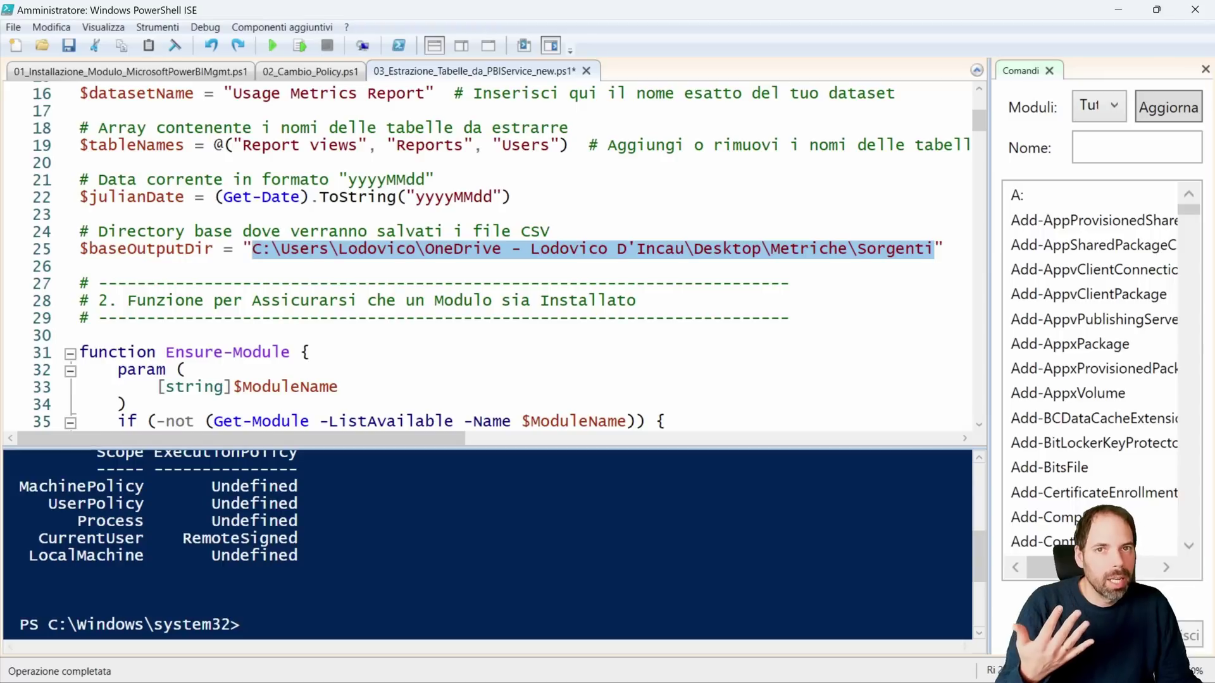
pyautogui.click(79, 266)
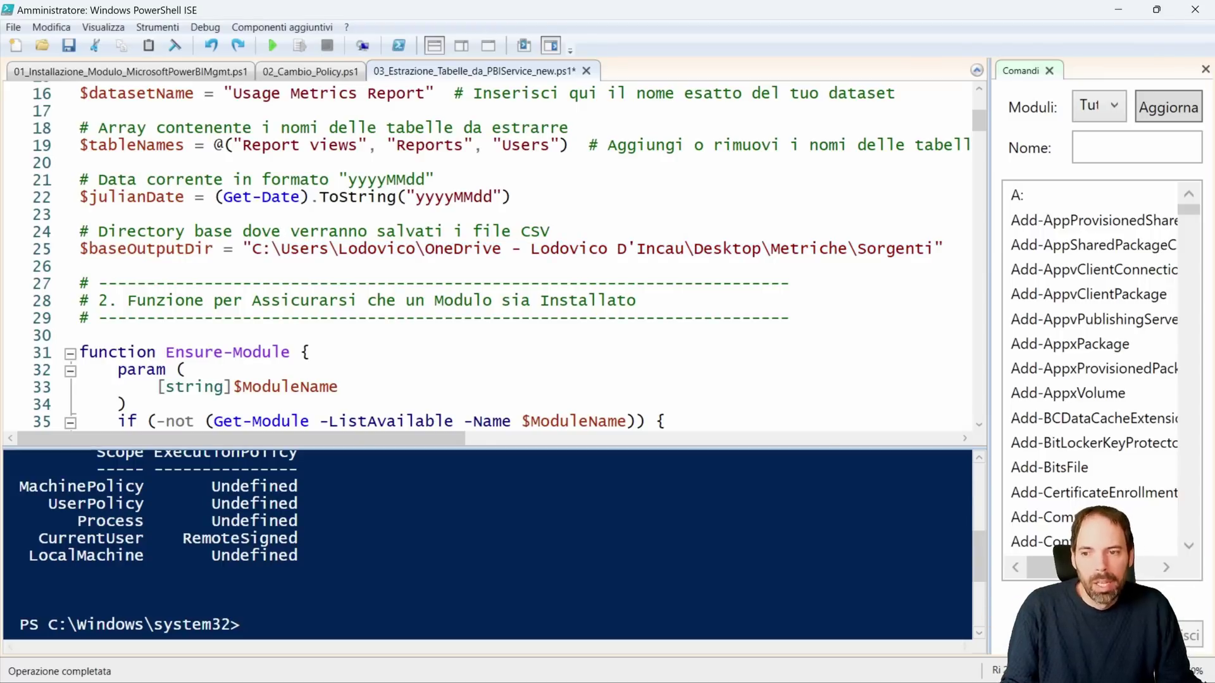
pyautogui.hotkey('ctrl', 'a')
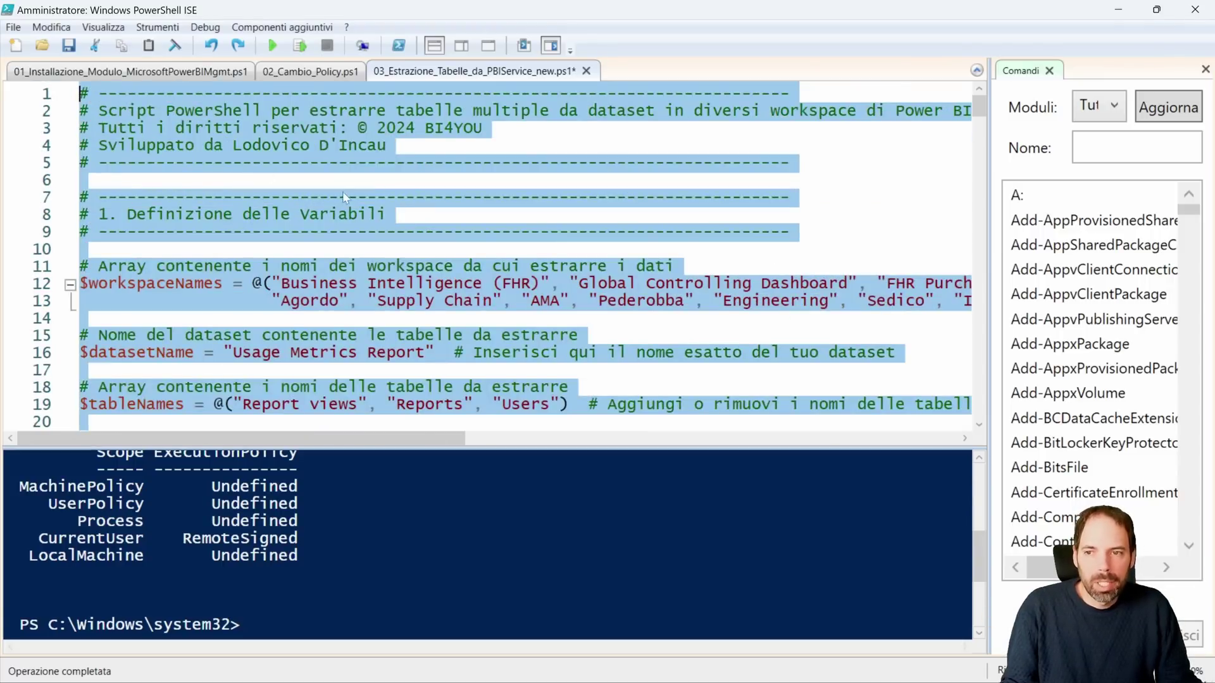
pyautogui.click(343, 196)
# - Scroll down and highlight the module installation heading and the Ensure-Module function body
pyautogui.scroll(-4, 348, 201)
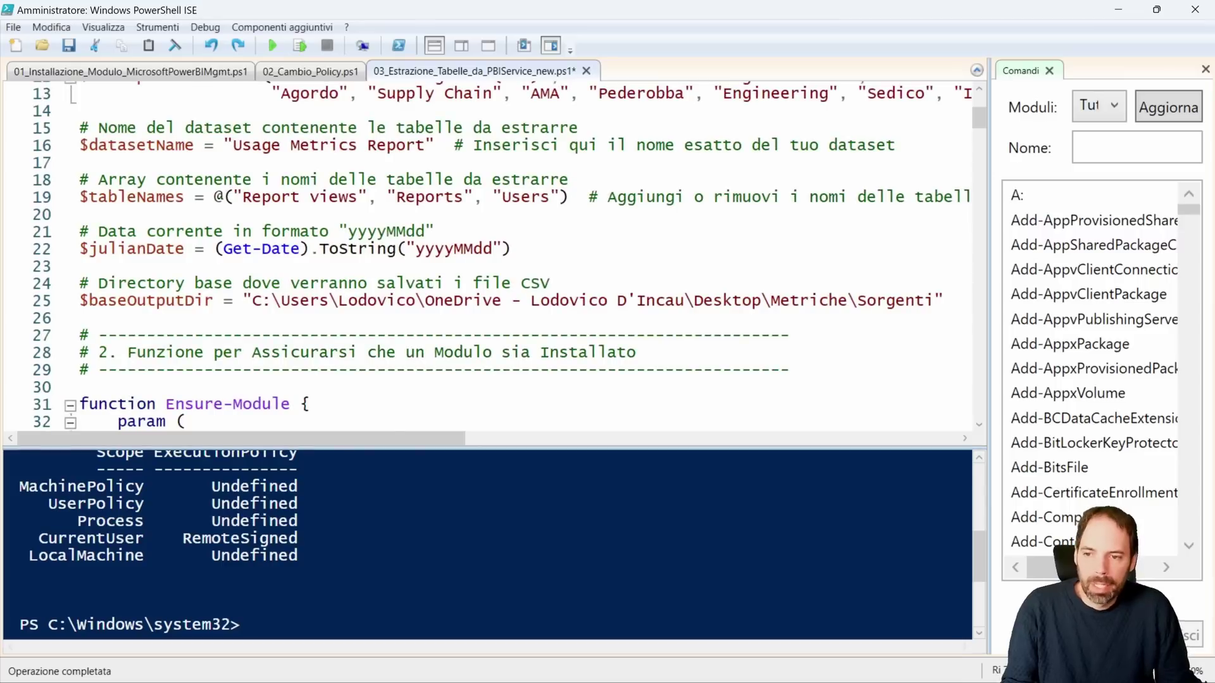
pyautogui.scroll(-2, 509, 255)
pyautogui.scroll(-1, 509, 255)
pyautogui.scroll(-1, 509, 255)
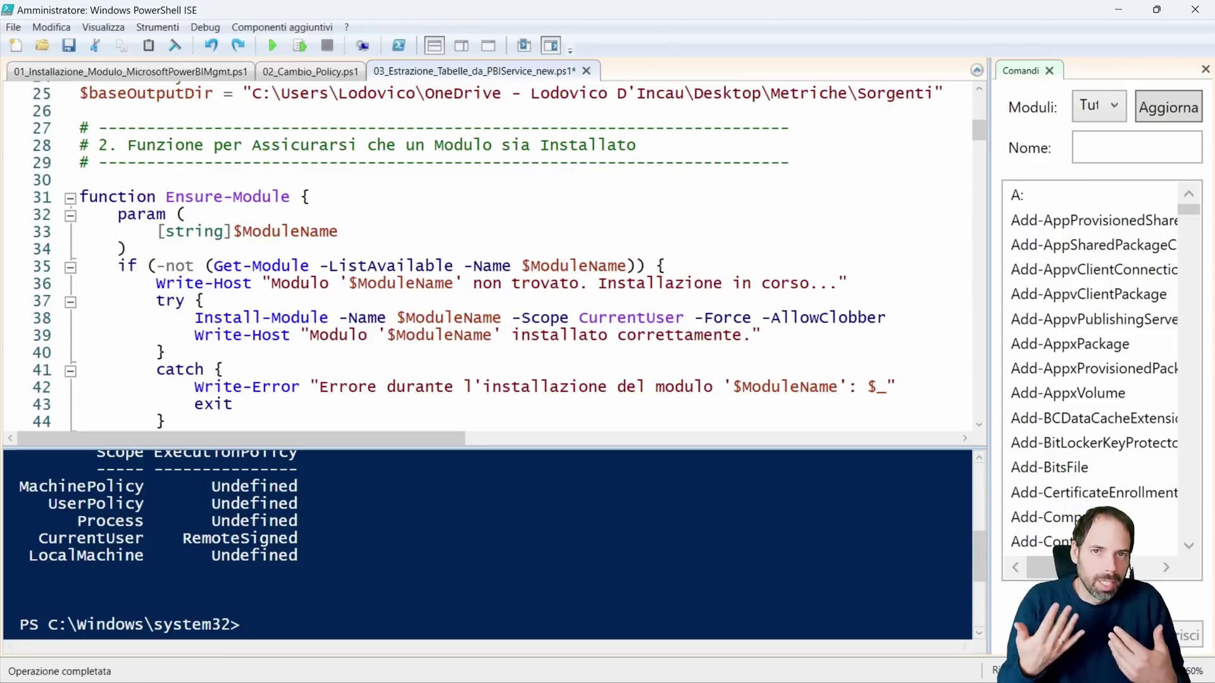
pyautogui.click(79, 179)
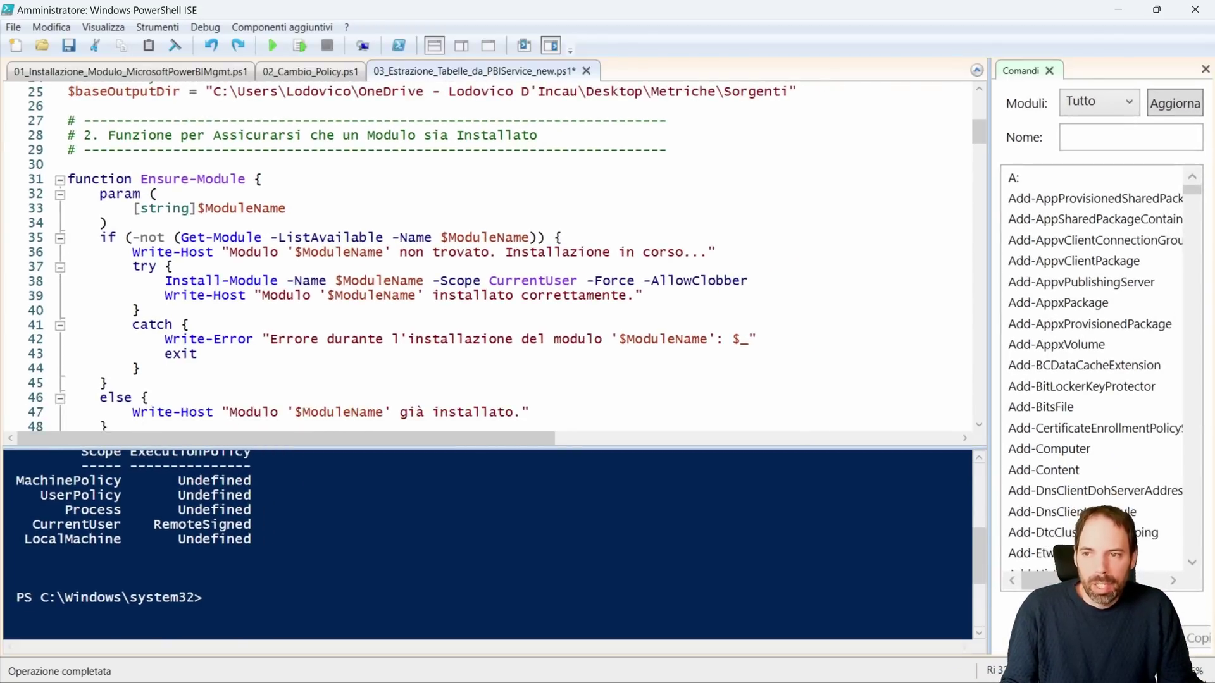
pyautogui.moveTo(131, 136); pyautogui.dragTo(535, 135)
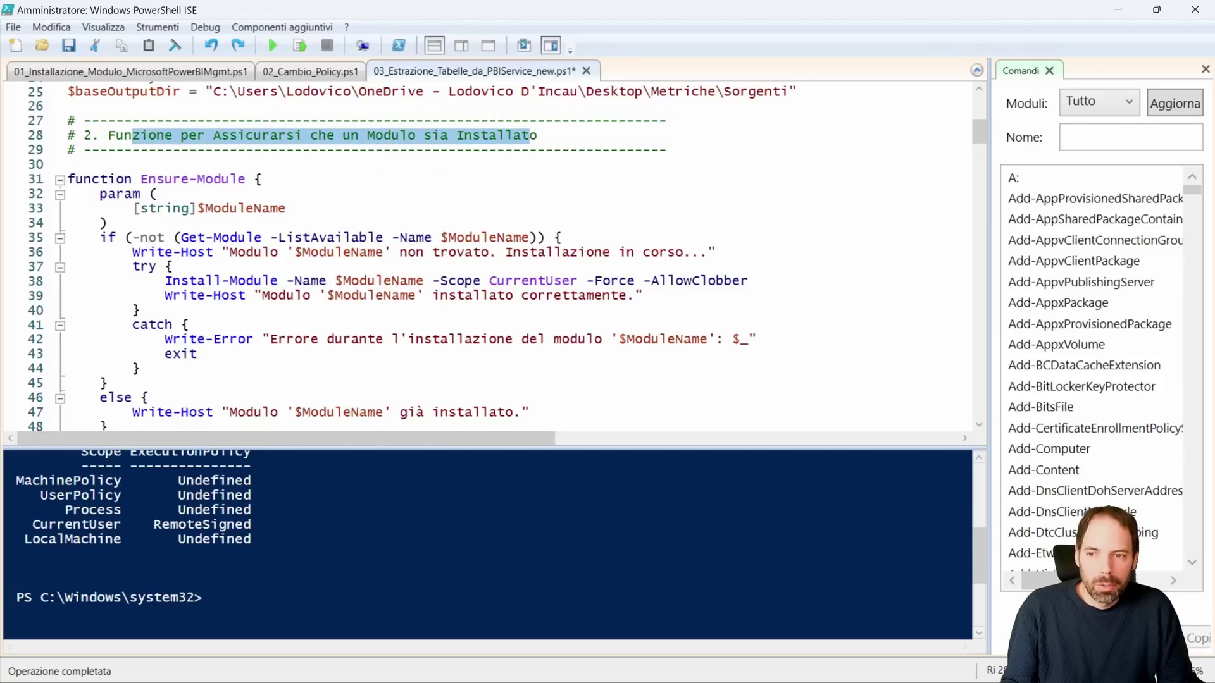
pyautogui.moveTo(68, 164); pyautogui.dragTo(532, 413)
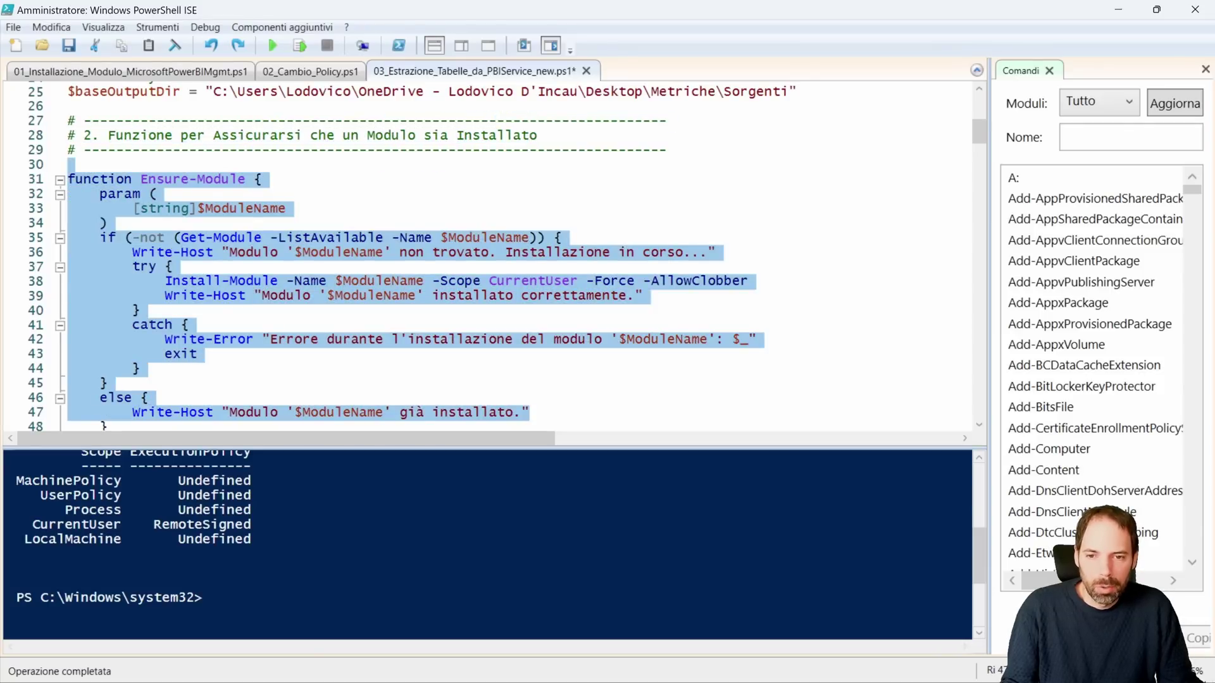
pyautogui.scroll(-3, 531, 413)
pyautogui.scroll(-1, 531, 412)
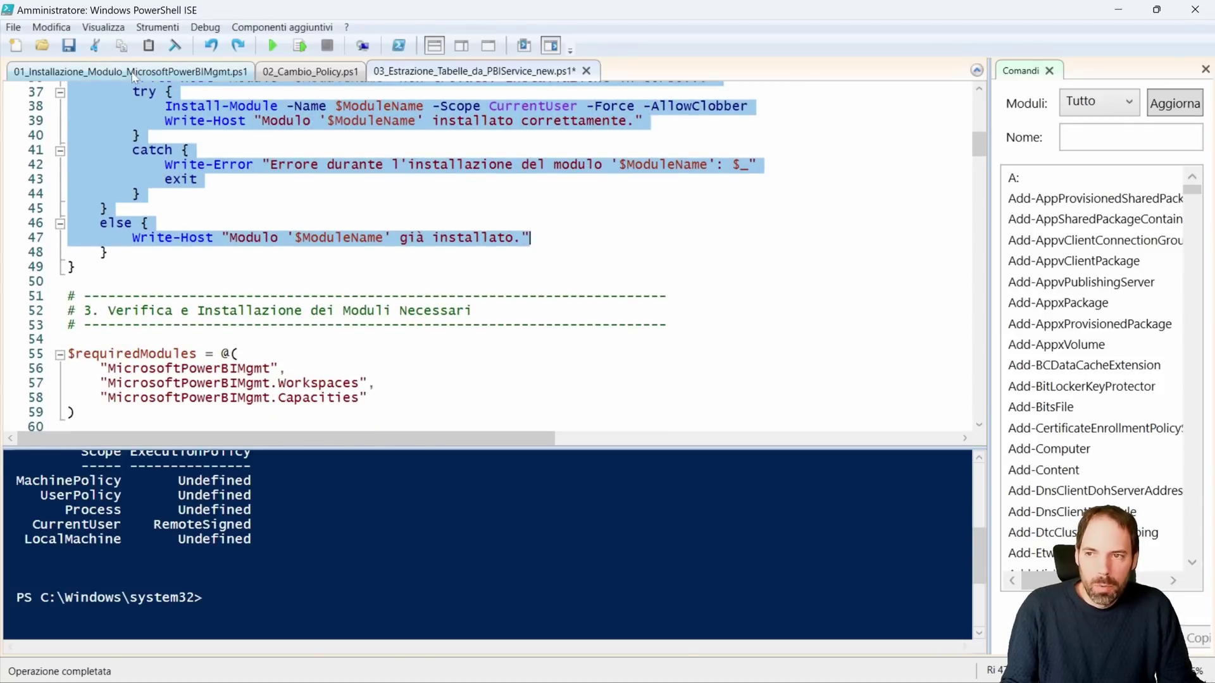
# - Compare the MicrosoftPowerBIMgmt module name on line 56 against the module installation script
pyautogui.click(132, 72)
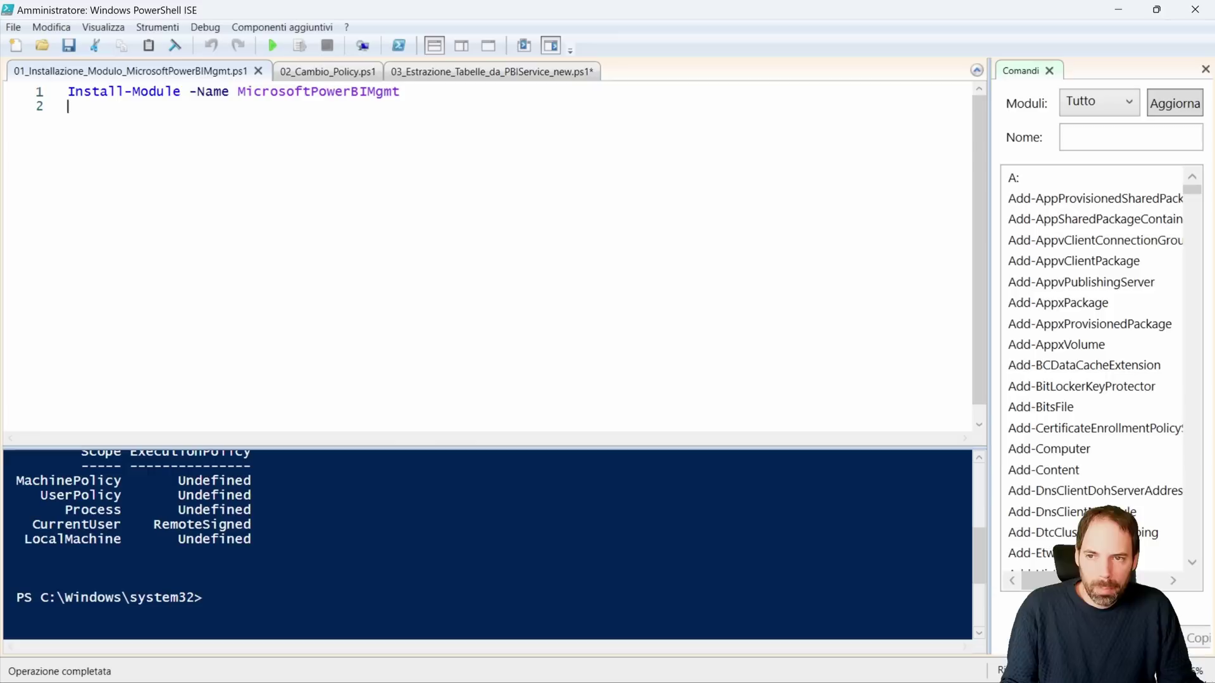
pyautogui.click(487, 80)
pyautogui.scroll(-3, 182, 164)
pyautogui.click(182, 164)
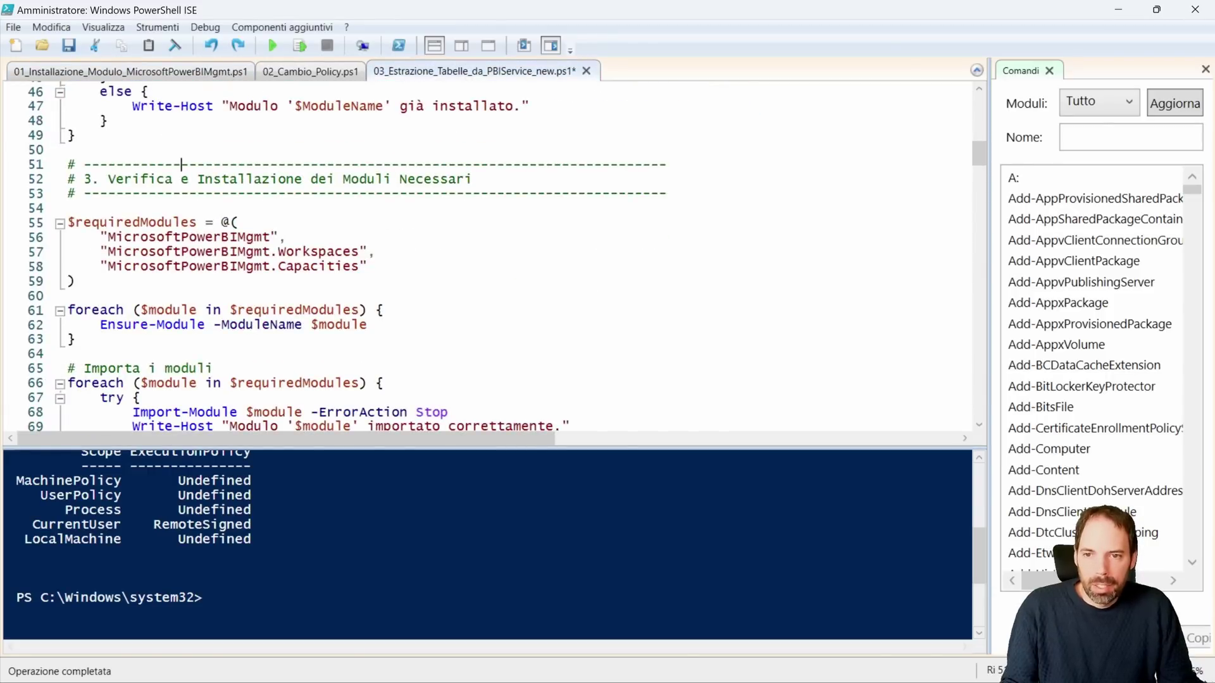
pyautogui.scroll(-2, 500, 259)
pyautogui.doubleClick(117, 150)
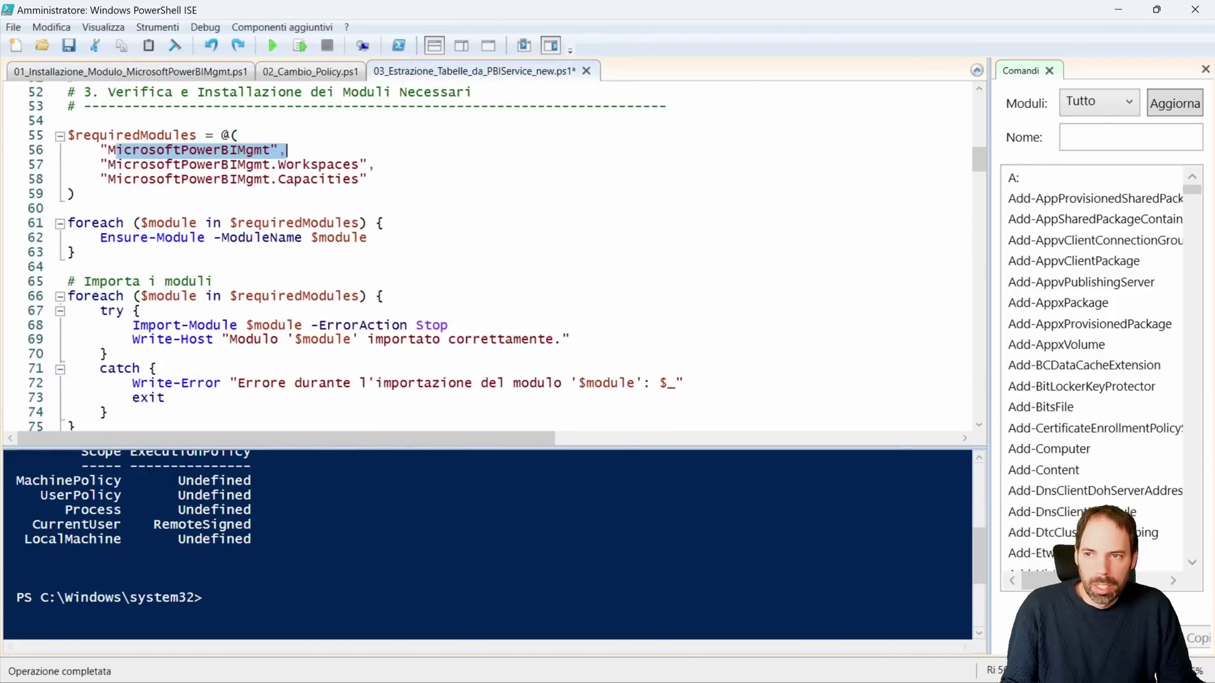
pyautogui.click(134, 74)
pyautogui.click(499, 72)
pyautogui.click(310, 237)
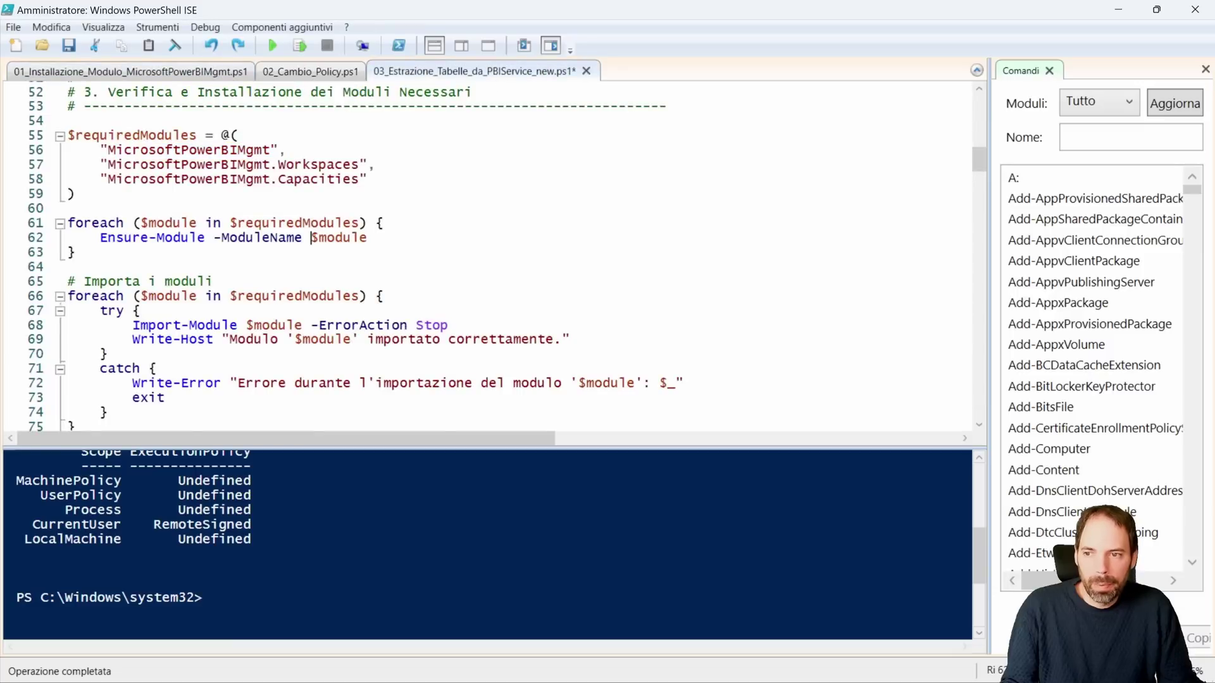
# - Highlight the 'Importa i moduli' comment and the Power BI authentication block
pyautogui.scroll(-2, 487, 259)
pyautogui.moveTo(68, 178); pyautogui.dragTo(215, 193)
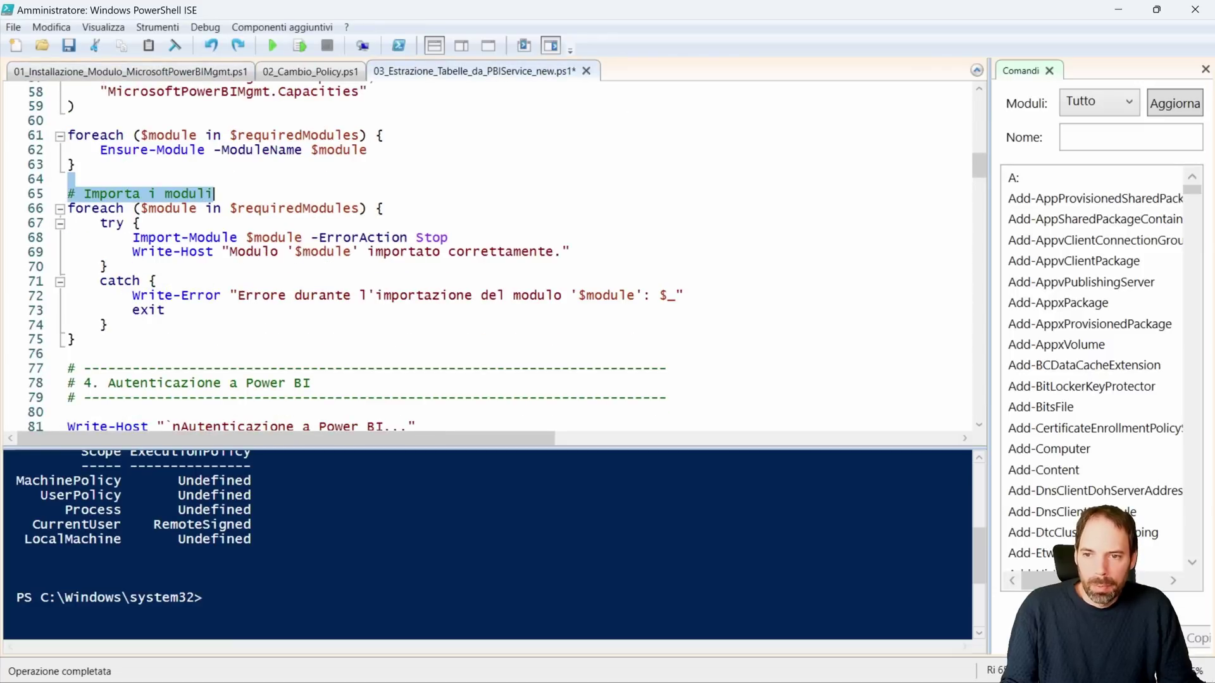
pyautogui.click(108, 324)
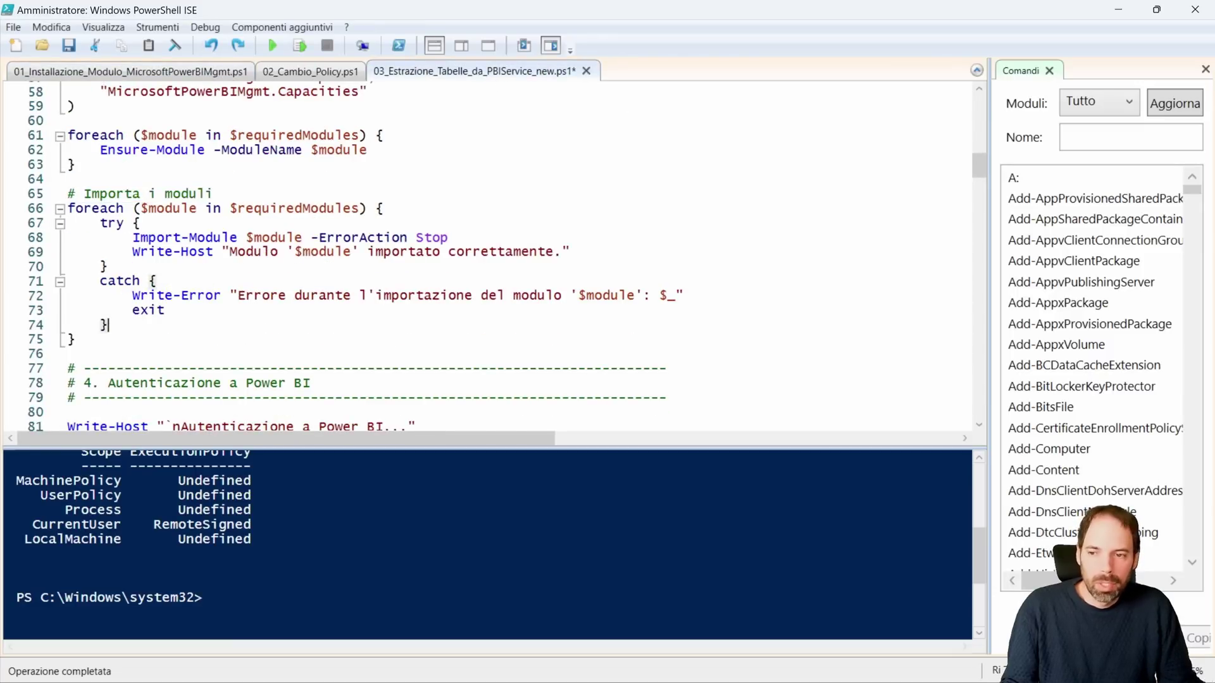
pyautogui.scroll(-4, 108, 325)
pyautogui.scroll(-1, 108, 325)
pyautogui.moveTo(68, 193)
pyautogui.mouseDown()
pyautogui.moveTo(111, 223)
pyautogui.moveTo(68, 339)
pyautogui.mouseUp()
pyautogui.click(124, 281)
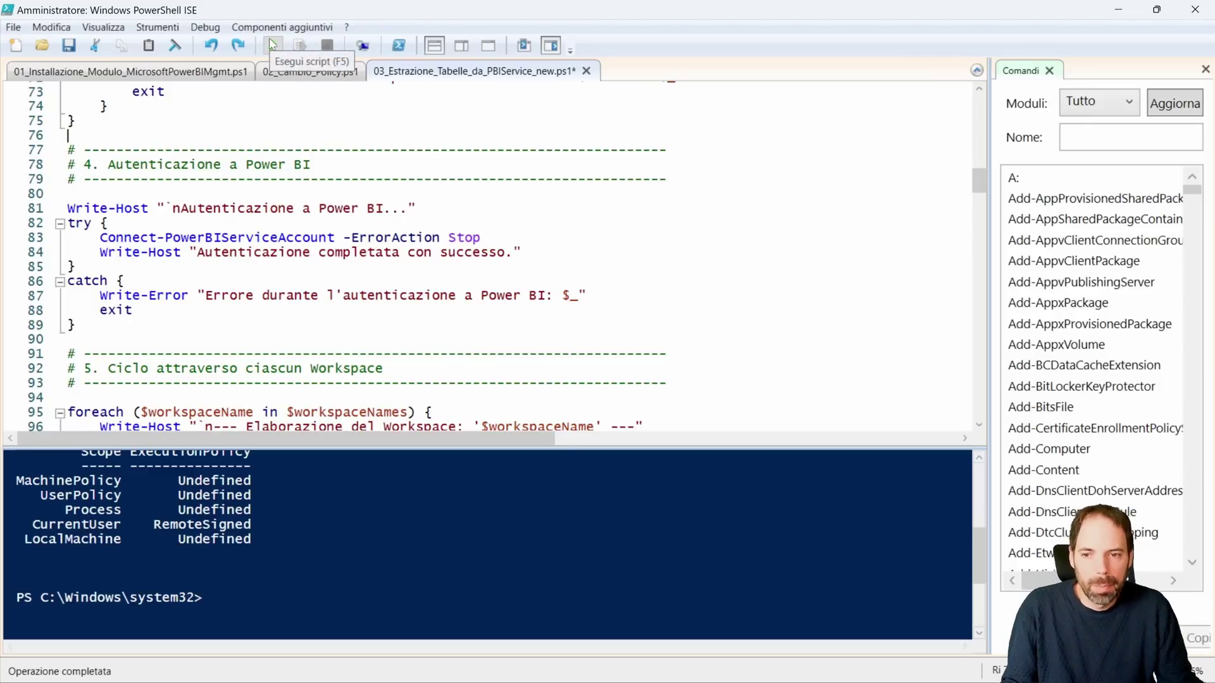
pyautogui.click(76, 266)
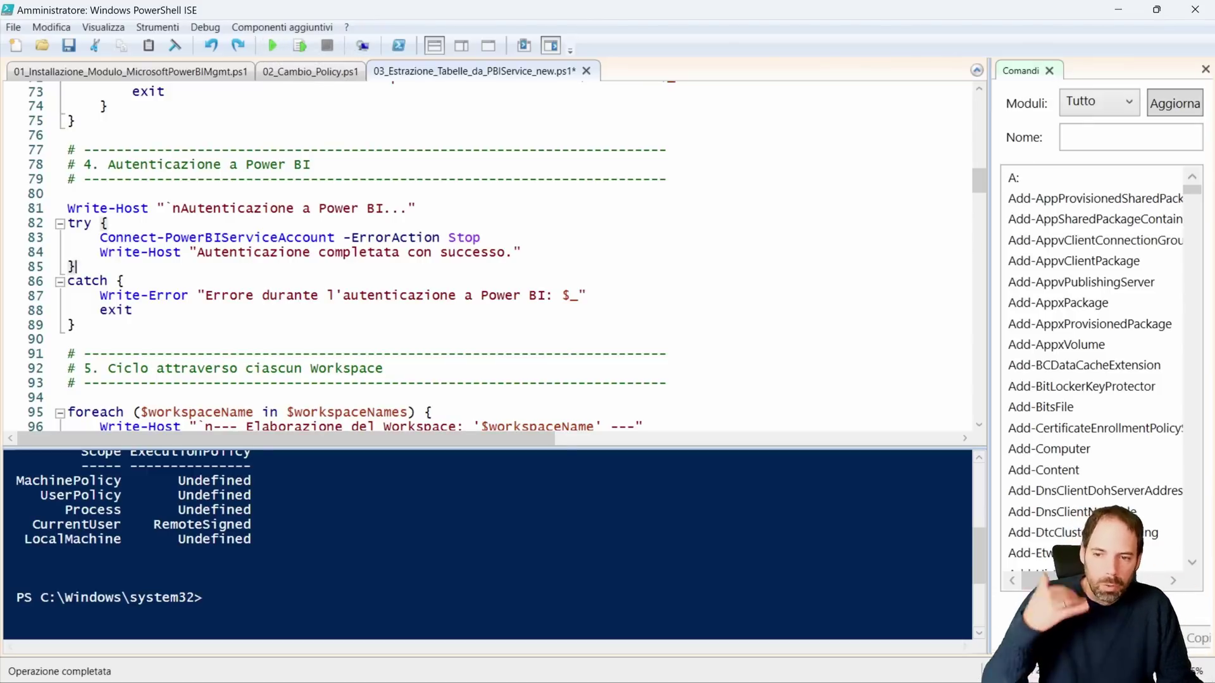
pyautogui.scroll(-2, 487, 253)
pyautogui.scroll(-3, 487, 253)
pyautogui.scroll(-2, 157, 194)
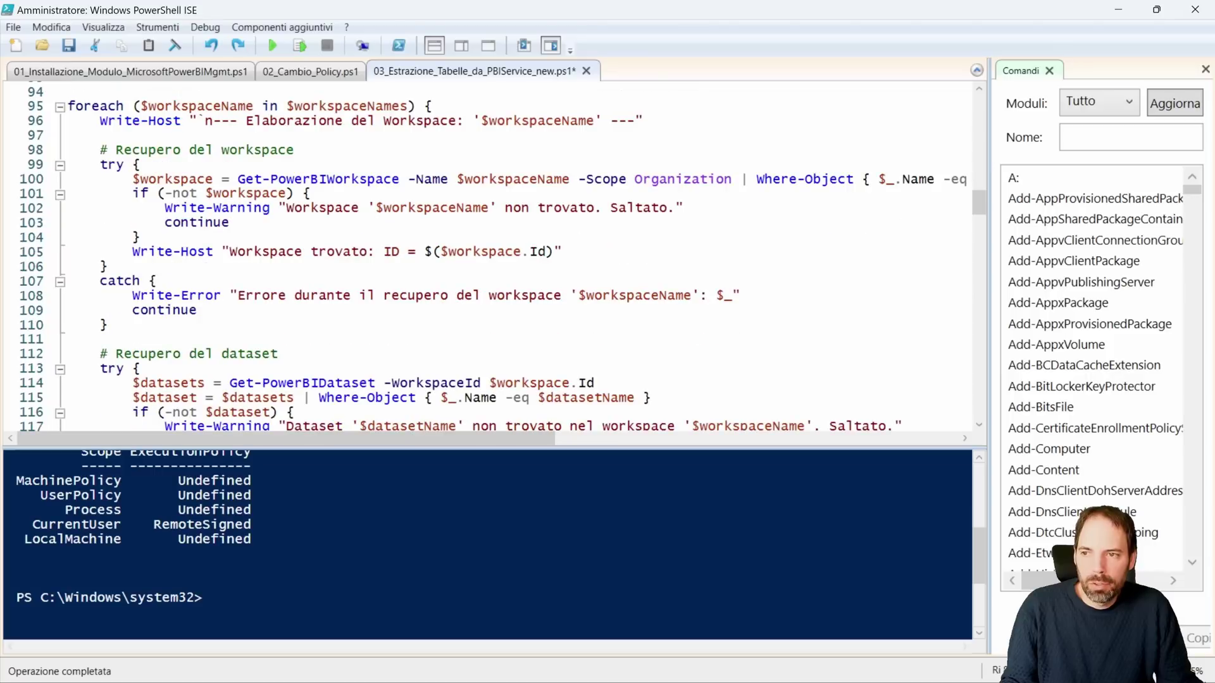
pyautogui.moveTo(92, 194); pyautogui.dragTo(157, 193)
pyautogui.scroll(2, 157, 193)
pyautogui.moveTo(116, 150); pyautogui.dragTo(384, 149)
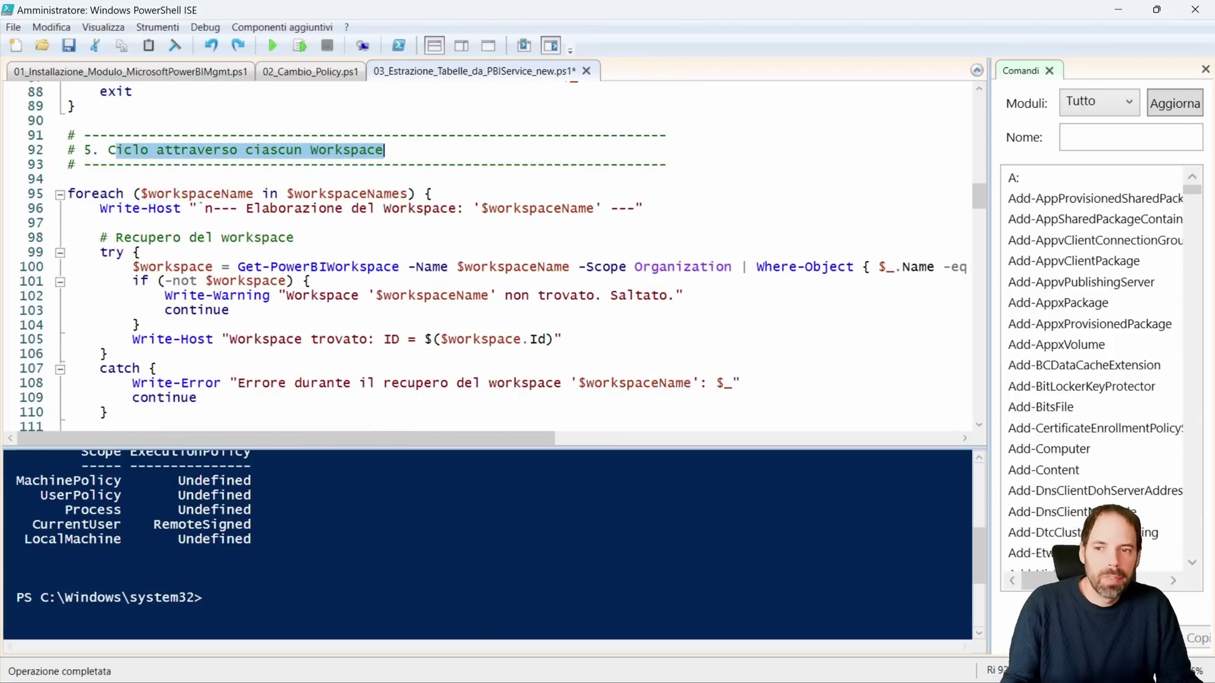
pyautogui.scroll(-1, 255, 253)
pyautogui.scroll(-1, 255, 253)
pyautogui.moveTo(148, 150); pyautogui.dragTo(255, 150)
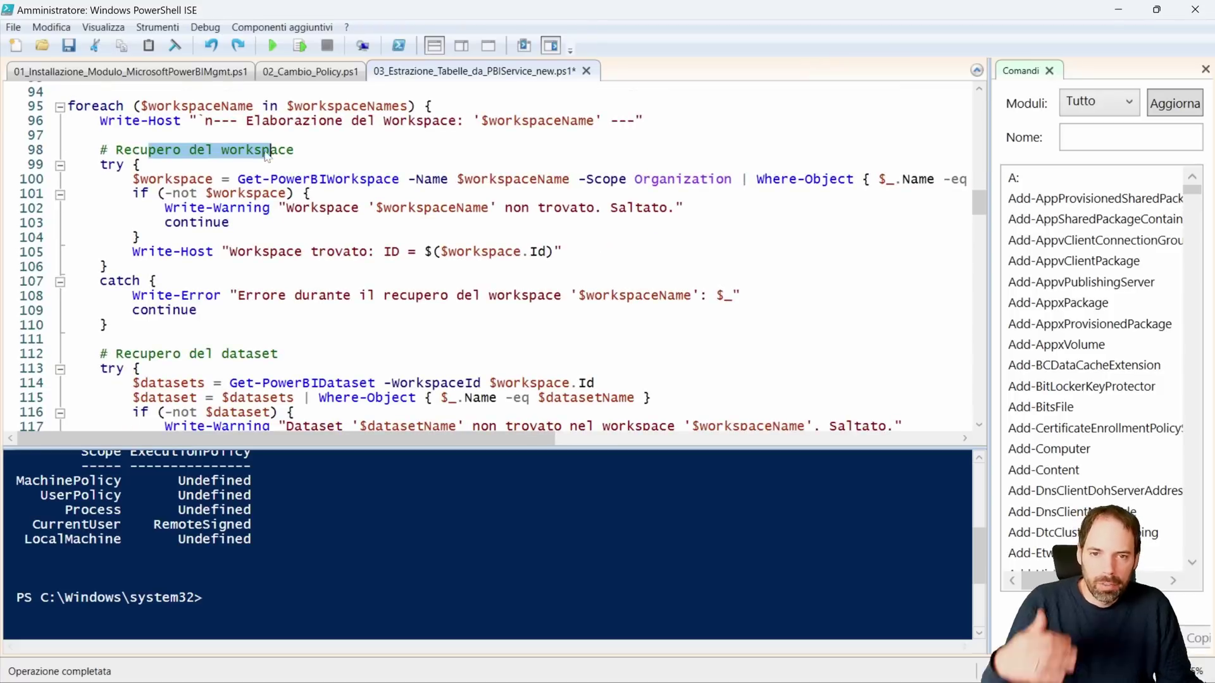
pyautogui.click(141, 165)
pyautogui.moveTo(158, 193); pyautogui.dragTo(198, 310)
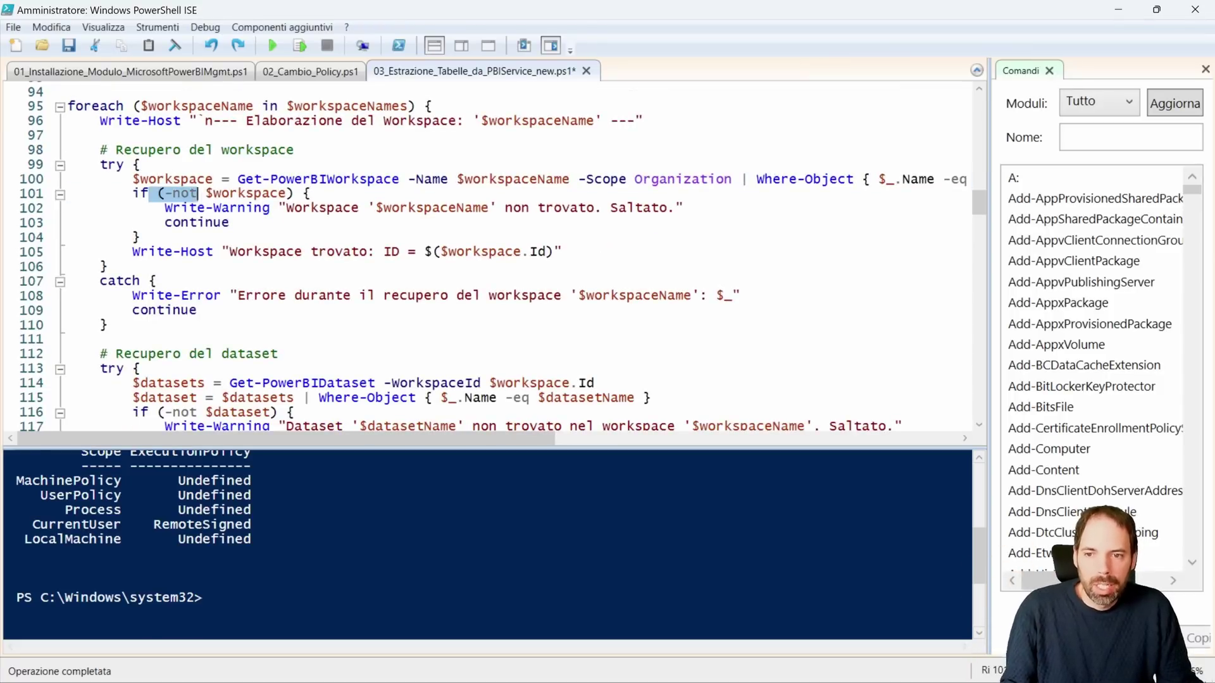
pyautogui.scroll(-1, 198, 310)
pyautogui.scroll(-3, 488, 253)
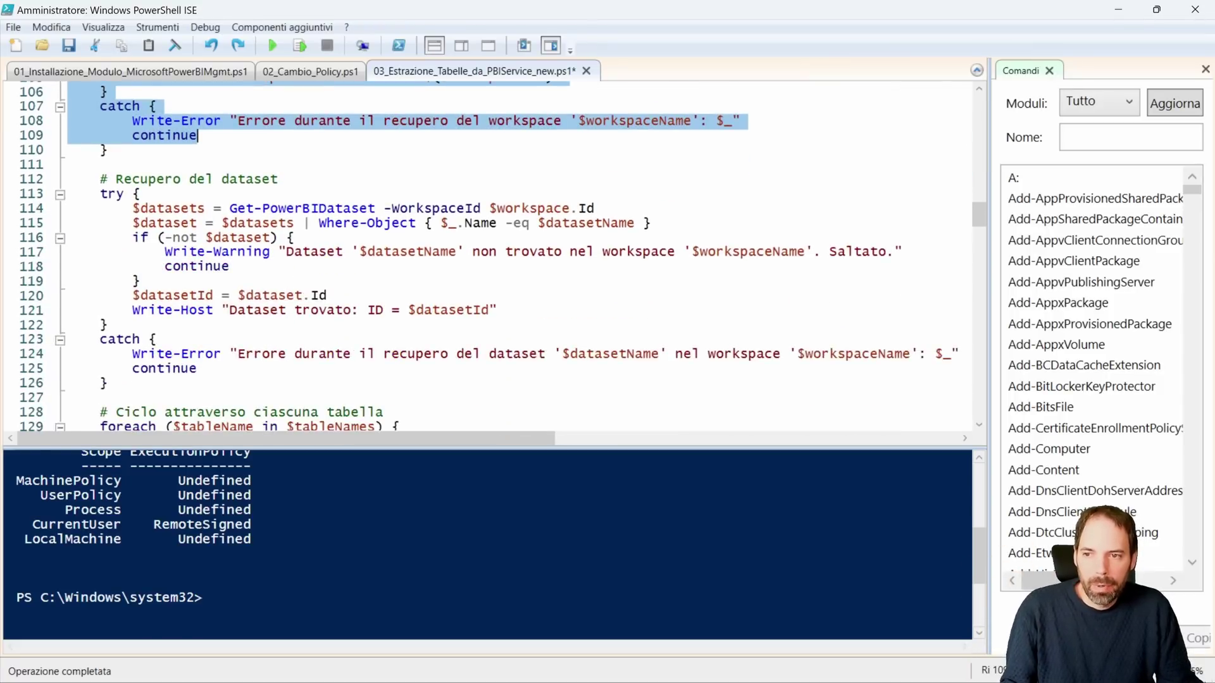
pyautogui.moveTo(132, 179); pyautogui.dragTo(279, 179)
pyautogui.doubleClick(588, 223)
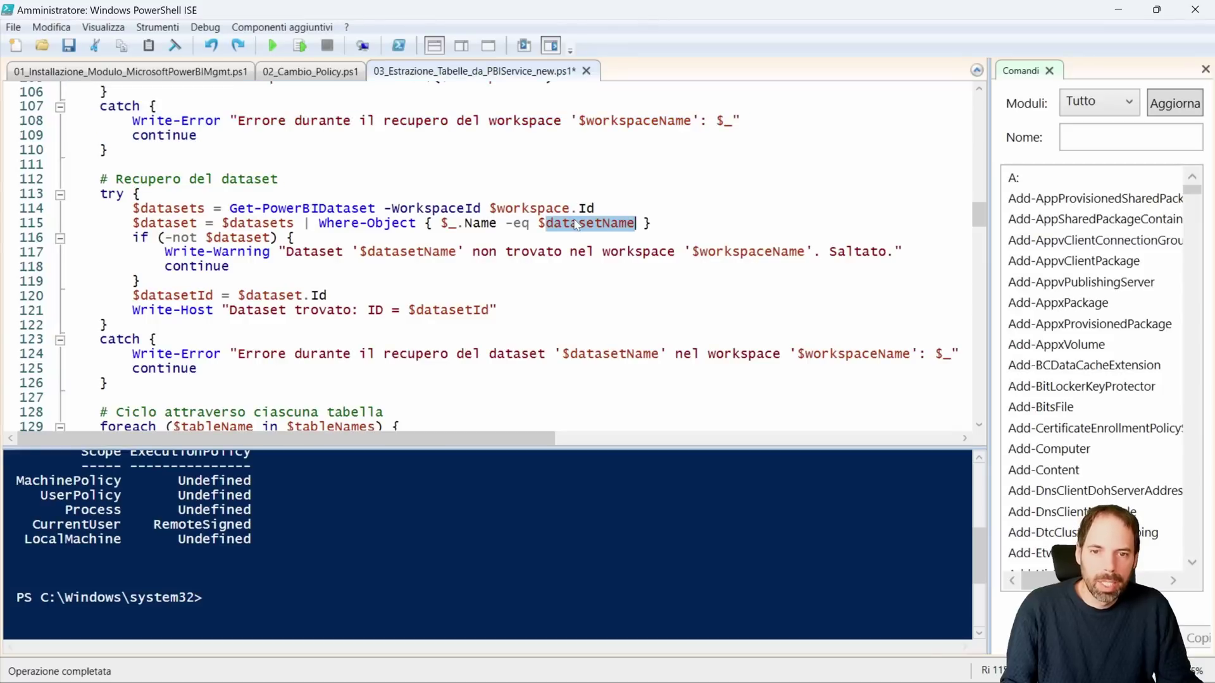
pyautogui.click(345, 208)
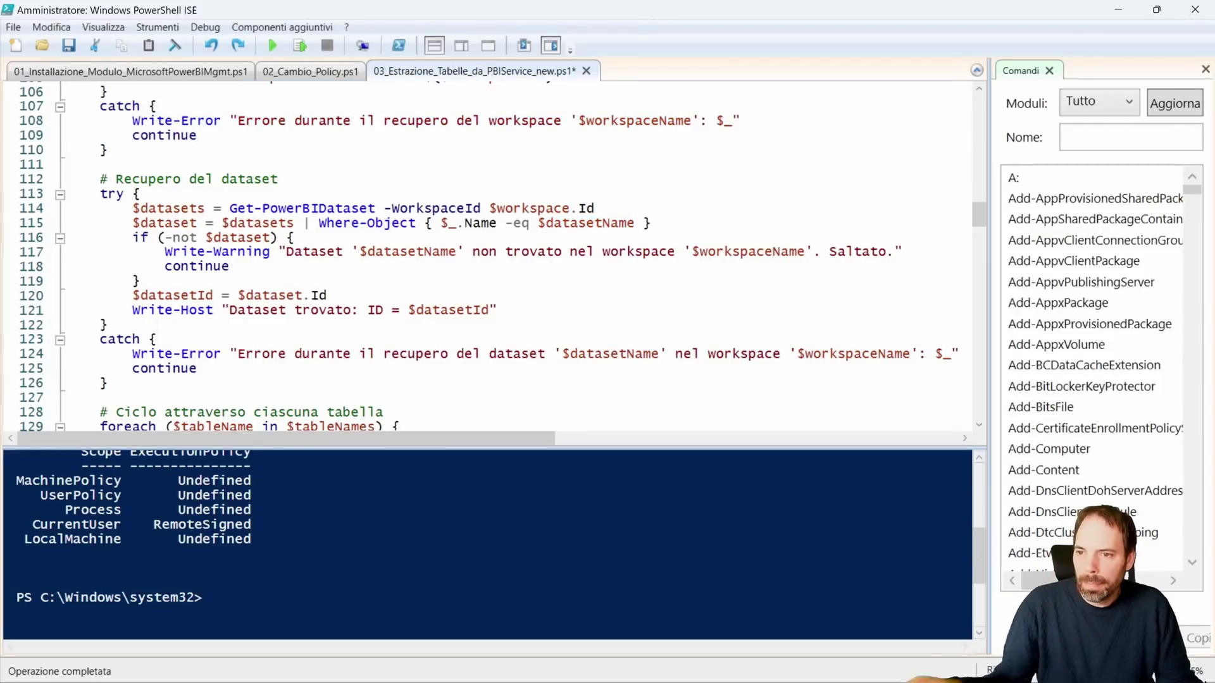
pyautogui.scroll(-2, 487, 253)
pyautogui.scroll(-3, 487, 253)
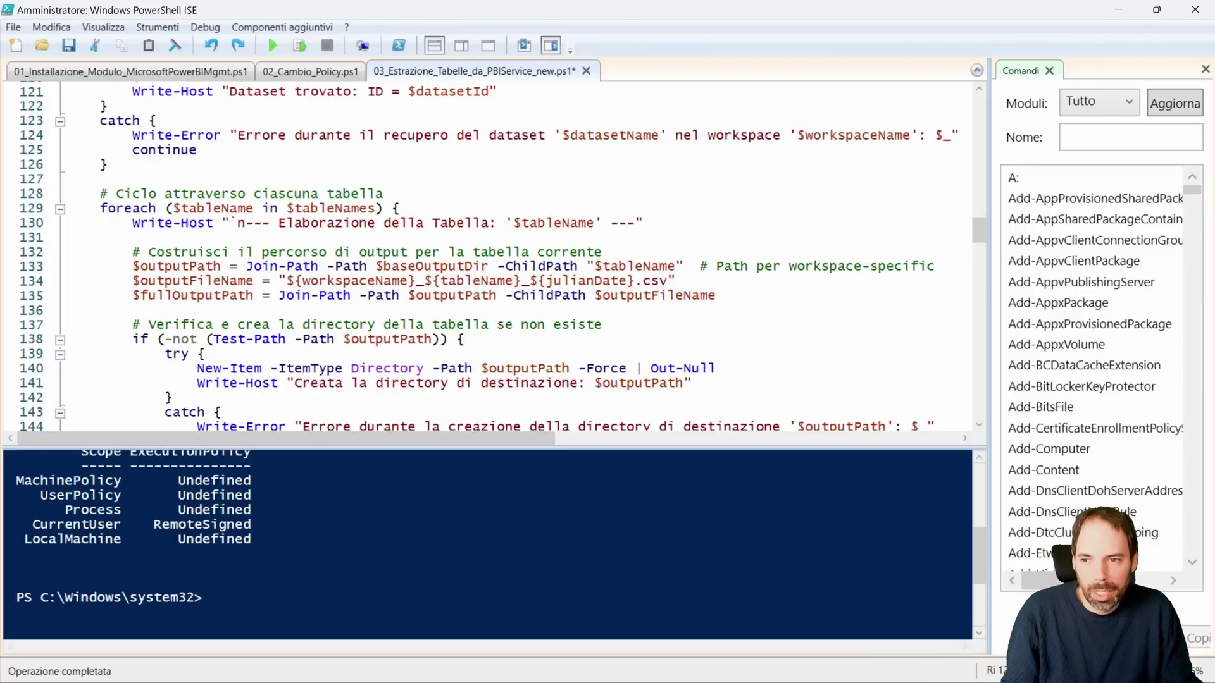
# - Scroll through the rest of the extraction script down to the CSV export block
pyautogui.scroll(-1, 500, 259)
pyautogui.scroll(-5, 499, 260)
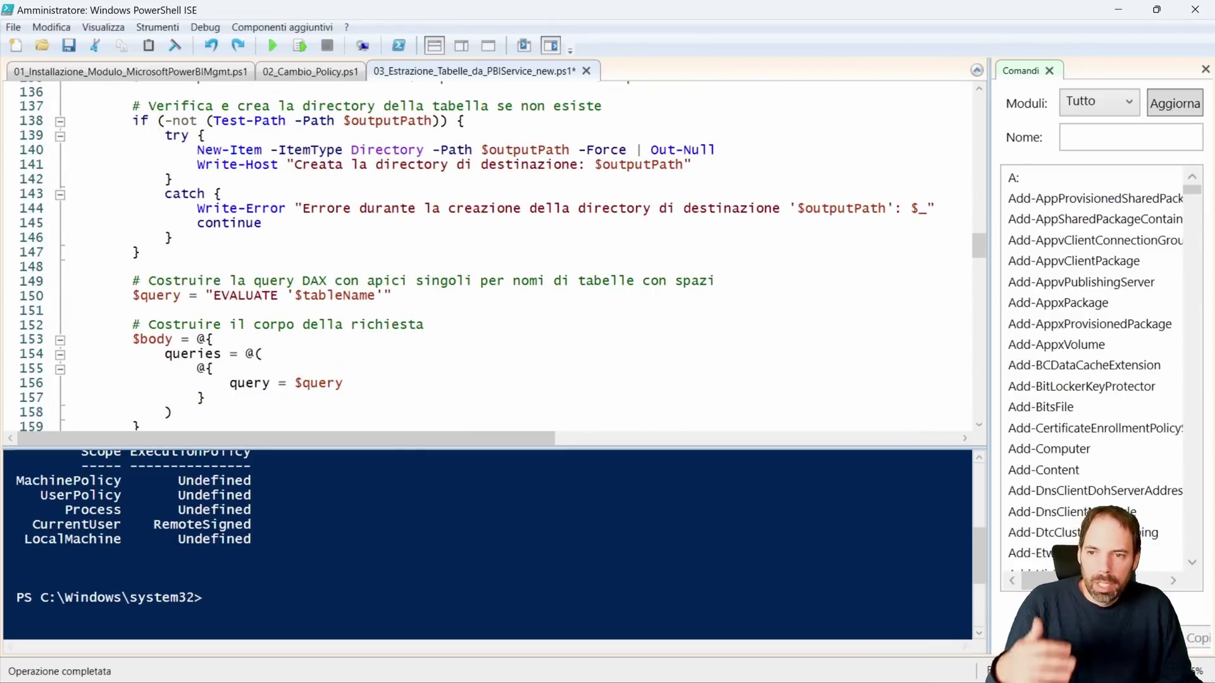
pyautogui.scroll(-3, 500, 260)
pyautogui.scroll(-1, 500, 260)
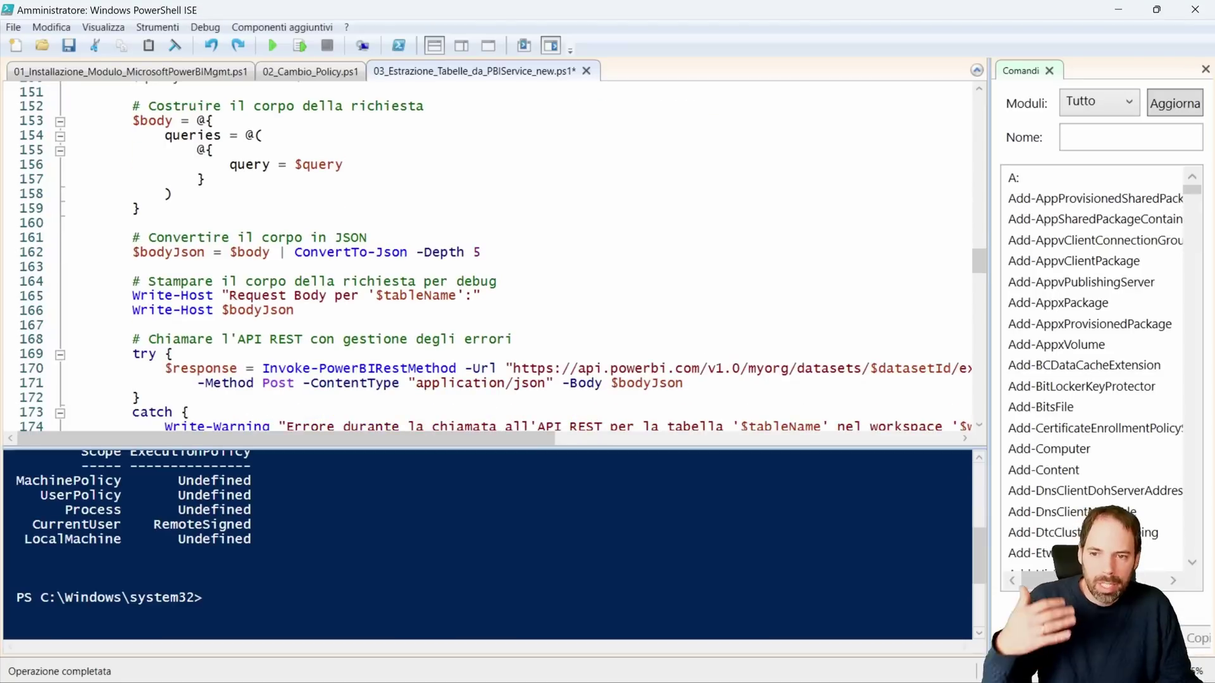
pyautogui.scroll(-3, 499, 260)
pyautogui.scroll(-2, 500, 259)
pyautogui.scroll(-3, 499, 260)
pyautogui.scroll(-2, 499, 259)
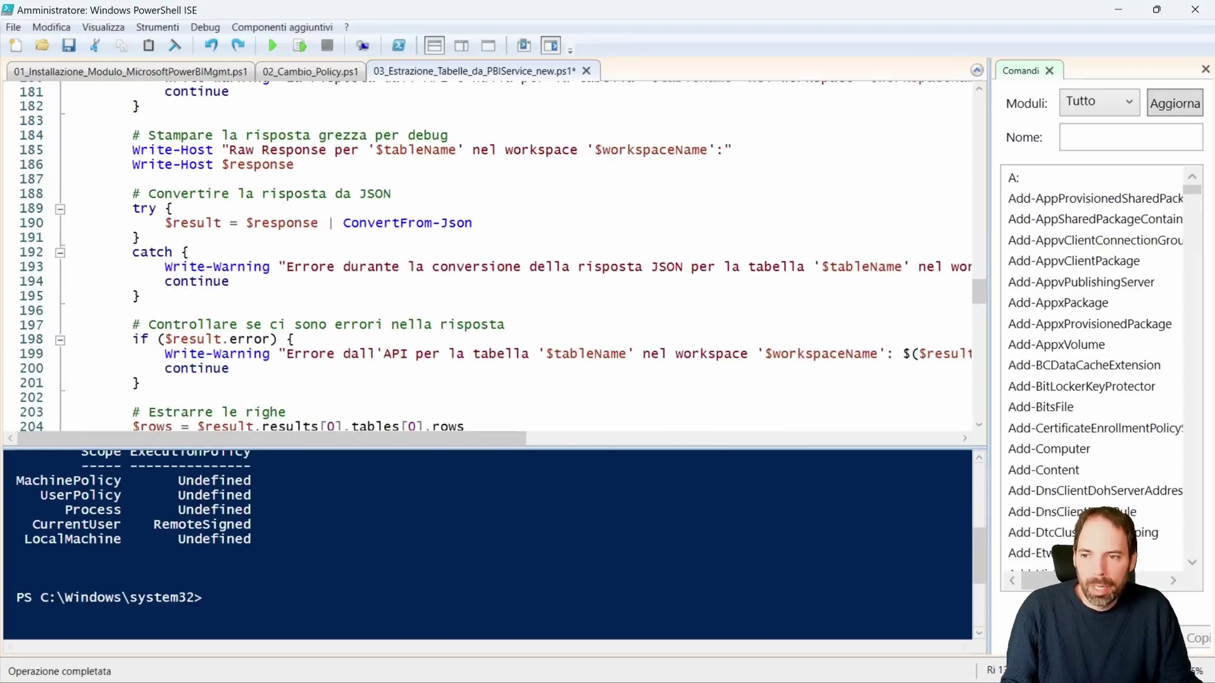
pyautogui.scroll(-3, 500, 259)
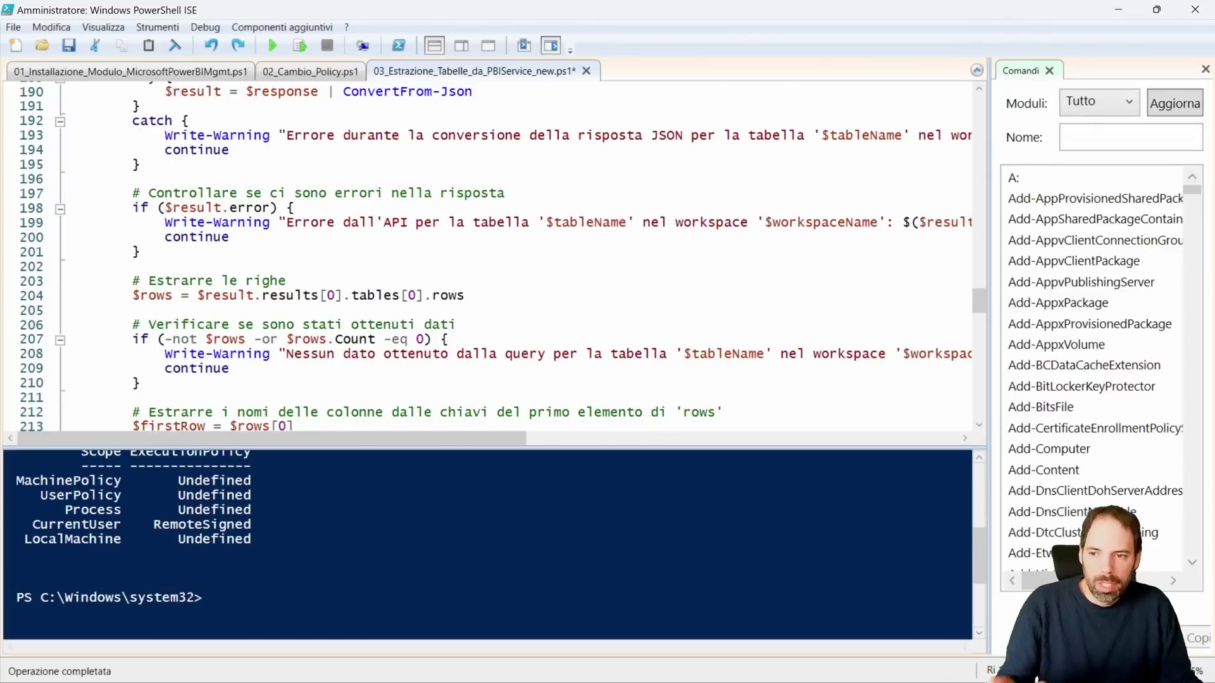
pyautogui.scroll(-2, 499, 259)
pyautogui.scroll(-2, 499, 259)
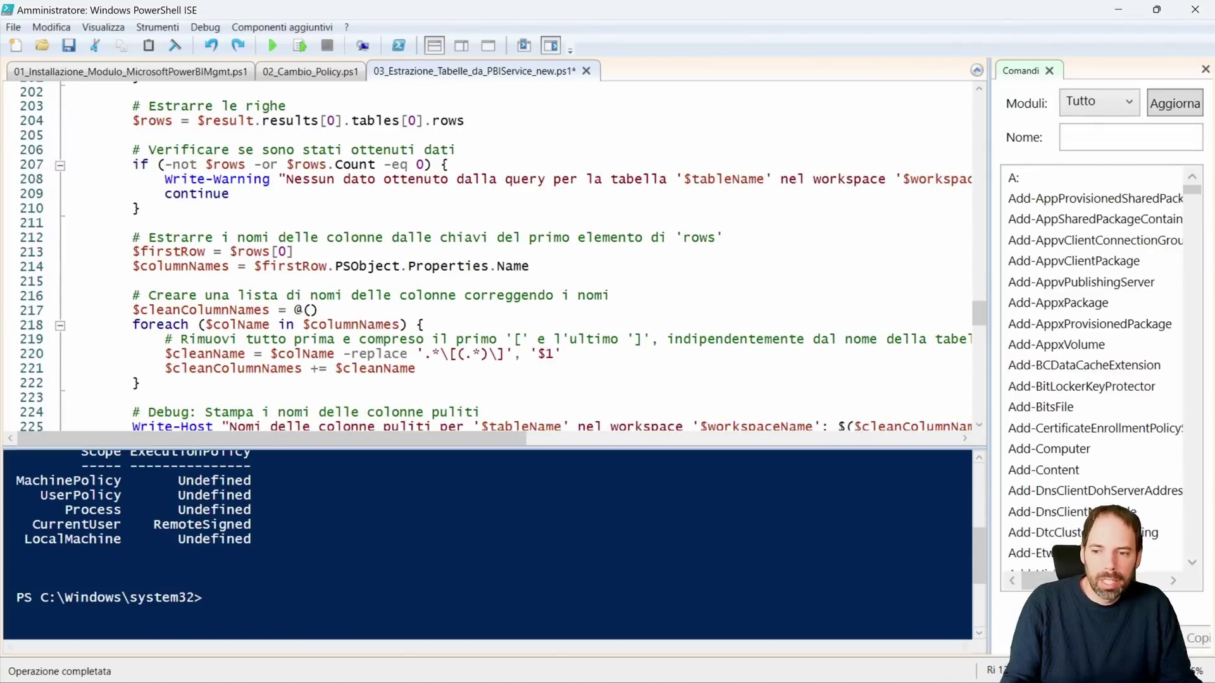
pyautogui.scroll(-1, 500, 259)
pyautogui.scroll(-3, 500, 259)
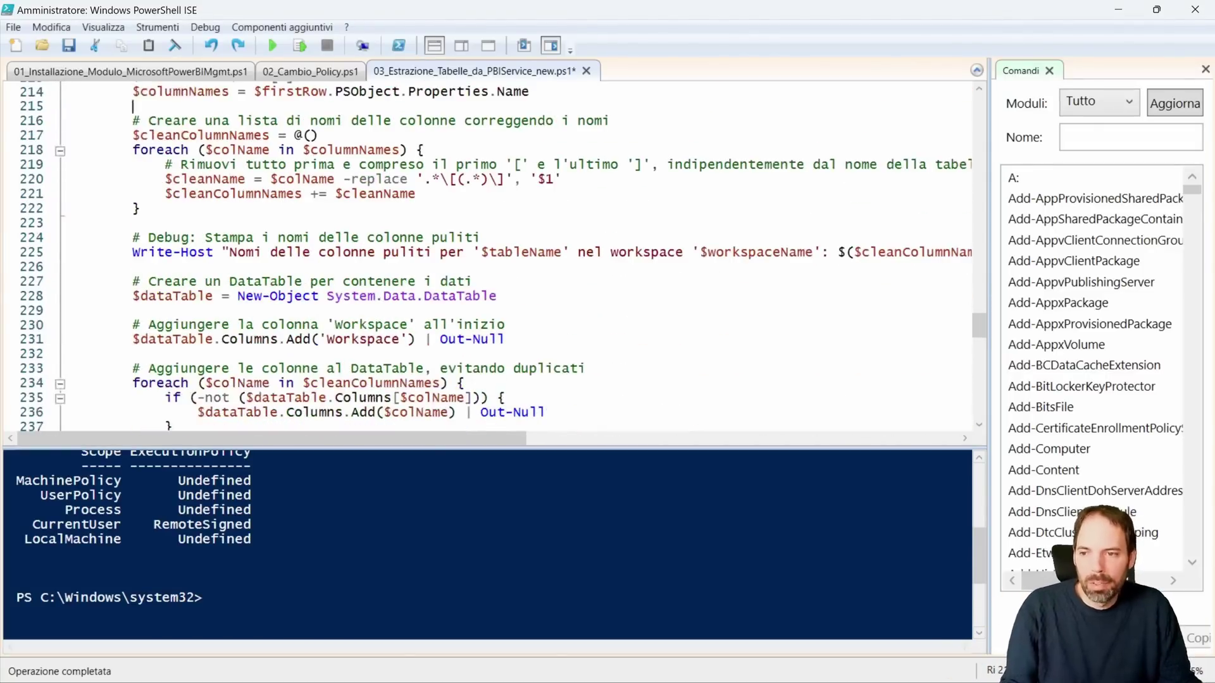
pyautogui.scroll(-4, 500, 259)
pyautogui.scroll(-1, 500, 260)
pyautogui.scroll(-5, 500, 259)
pyautogui.scroll(-2, 499, 259)
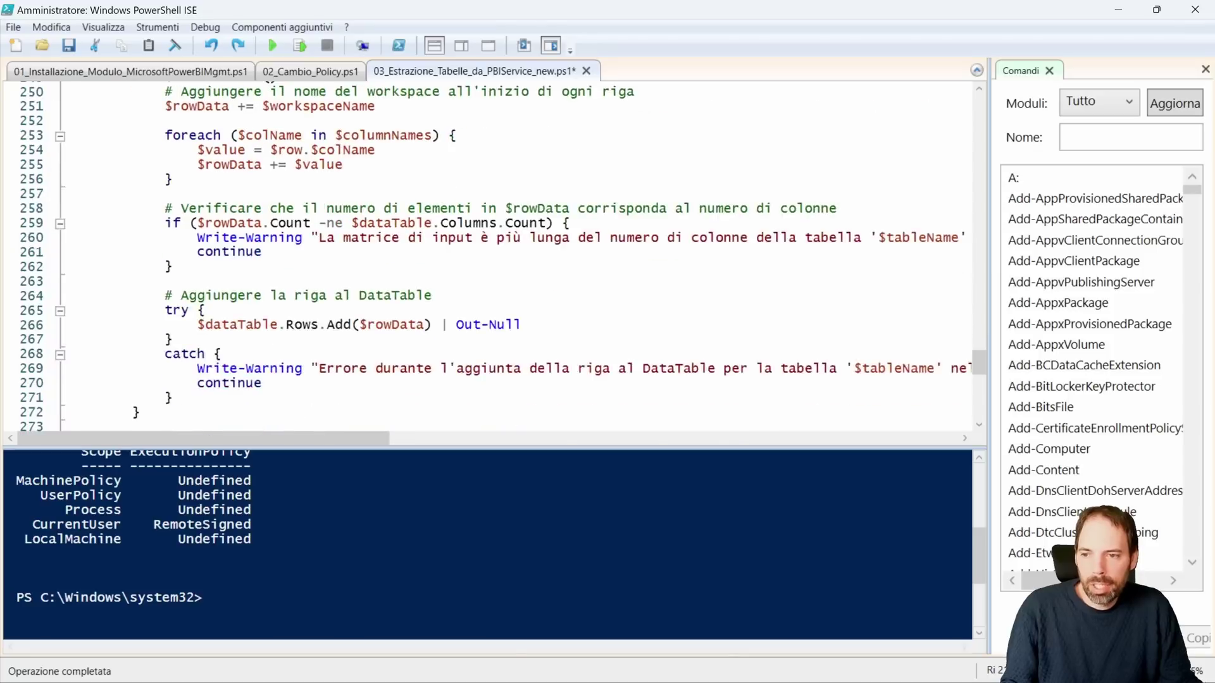
pyautogui.scroll(-4, 500, 259)
pyautogui.scroll(-1, 500, 259)
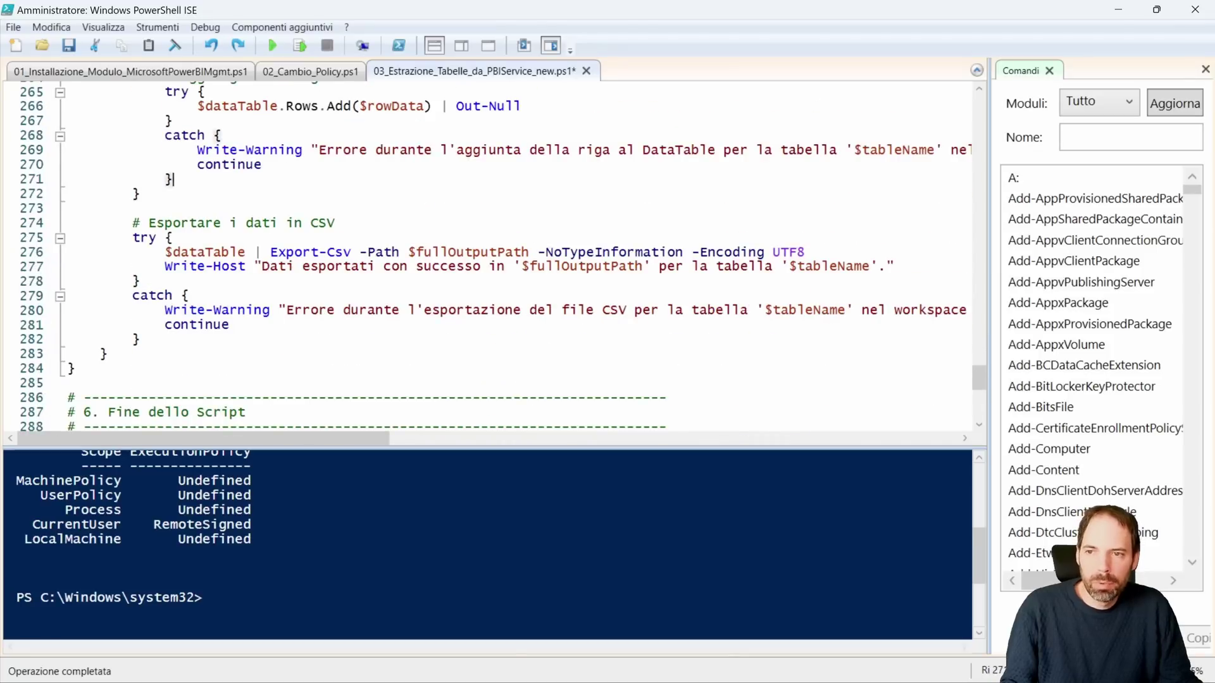
pyautogui.scroll(2, 500, 259)
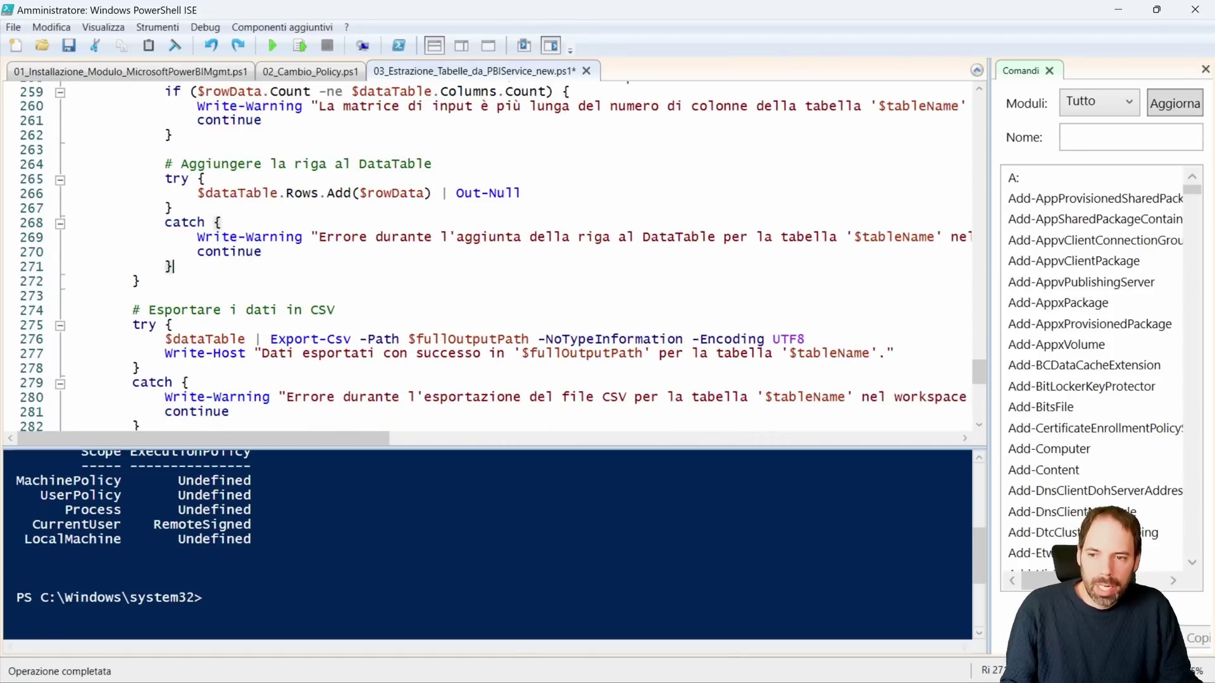
pyautogui.scroll(-3, 499, 259)
# - Highlight the CSV export comment and select the final completion message line
pyautogui.moveTo(183, 179); pyautogui.dragTo(321, 179)
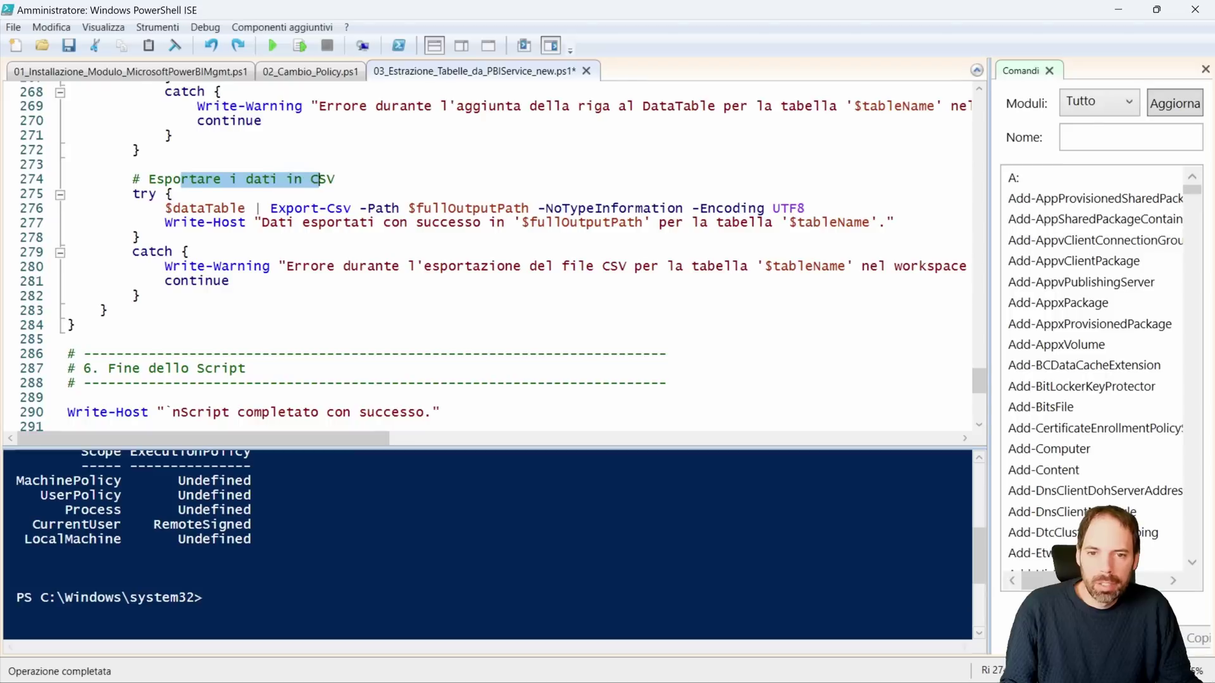
pyautogui.click(189, 251)
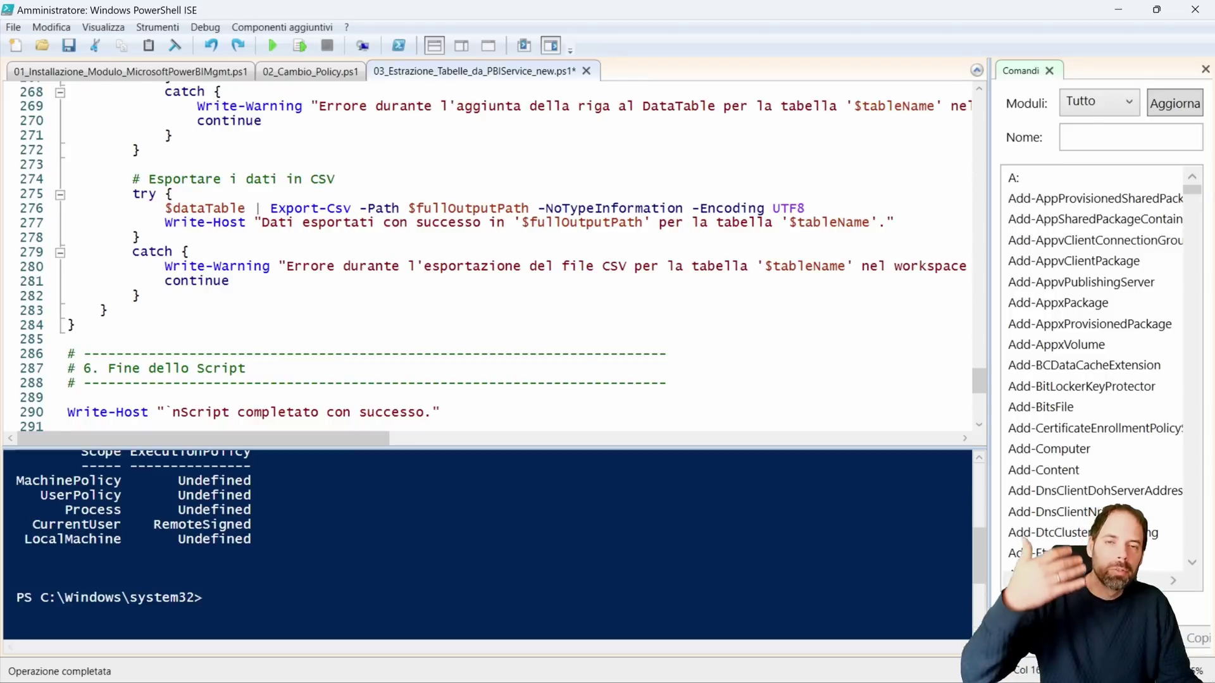
pyautogui.click(140, 296)
pyautogui.scroll(-2, 494, 258)
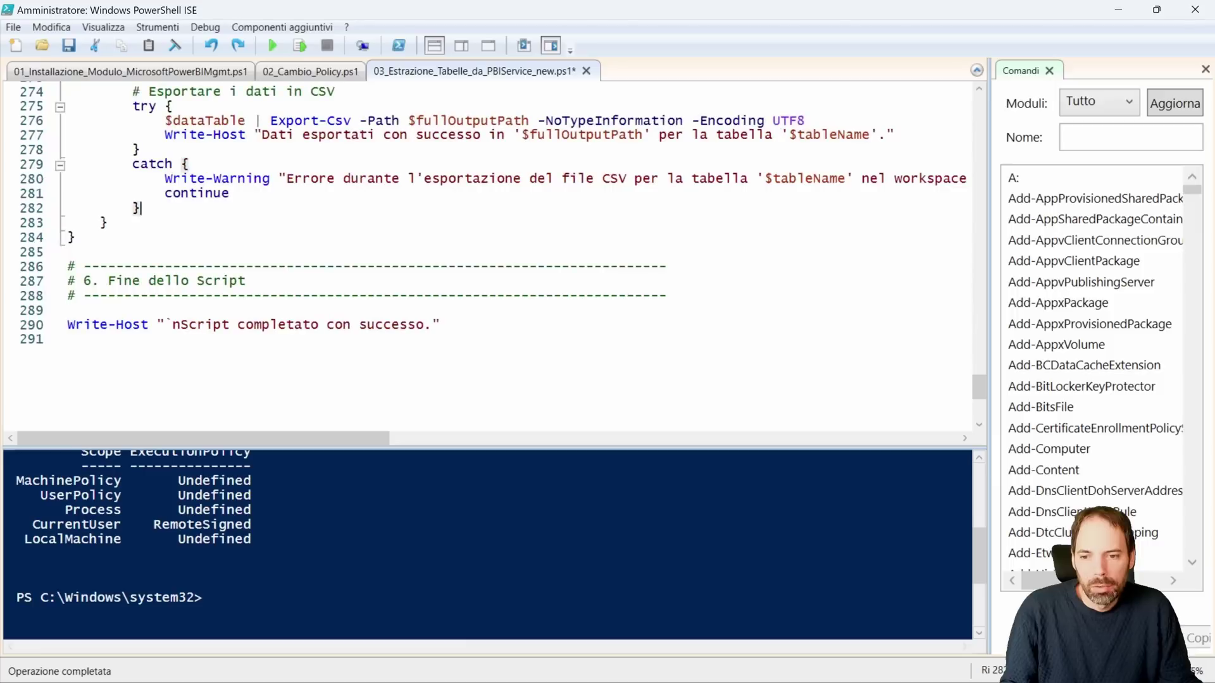
pyautogui.hotkey('shift', 'Up')
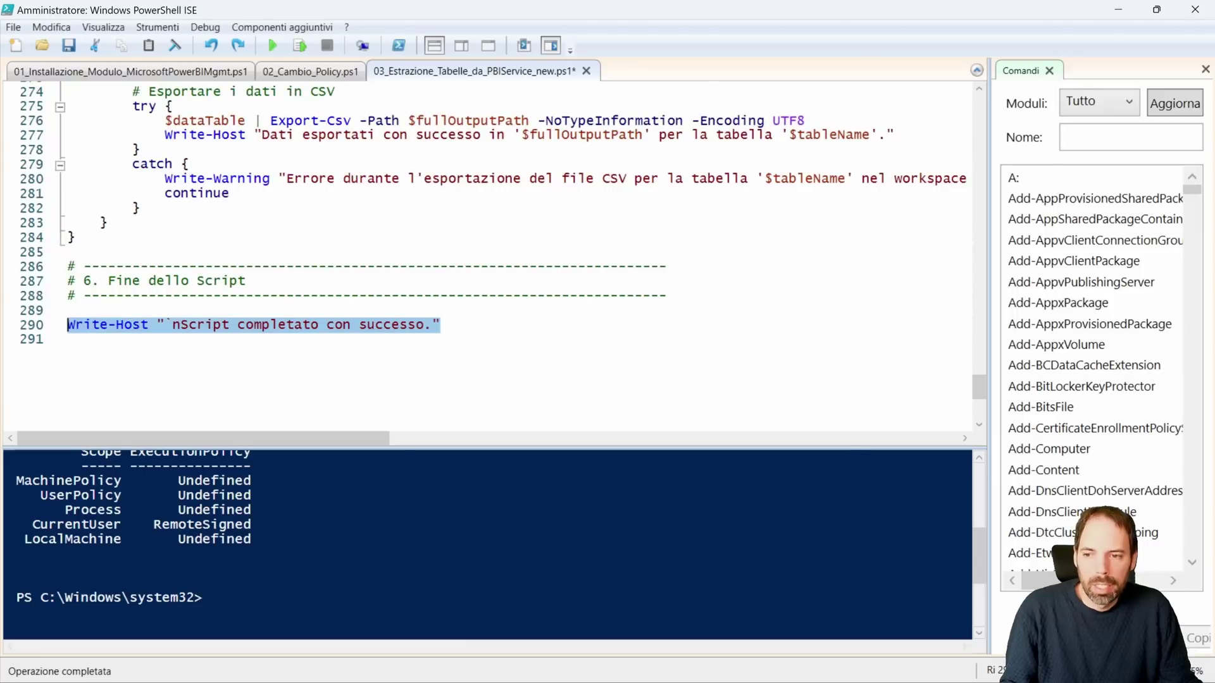
pyautogui.press('Up')
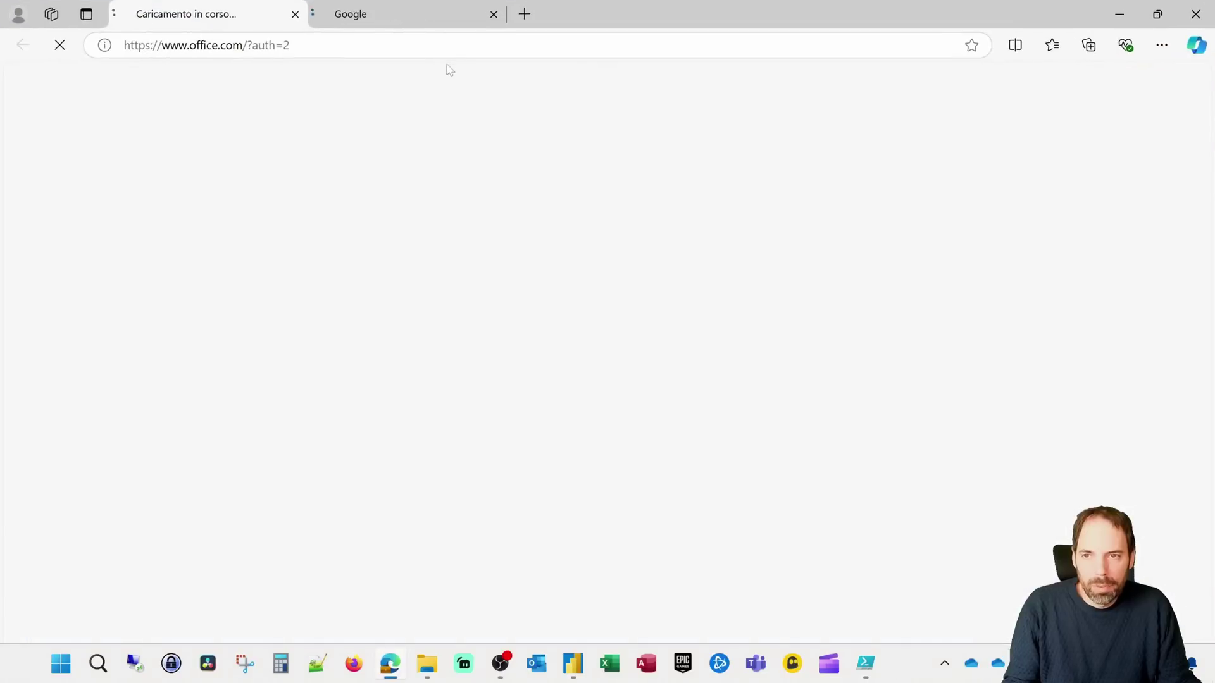
# - Go to the Power BI site, sign in, and open the BIOP_Team workspace
pyautogui.click(403, 45)
pyautogui.write('power')
pyautogui.press('Return')
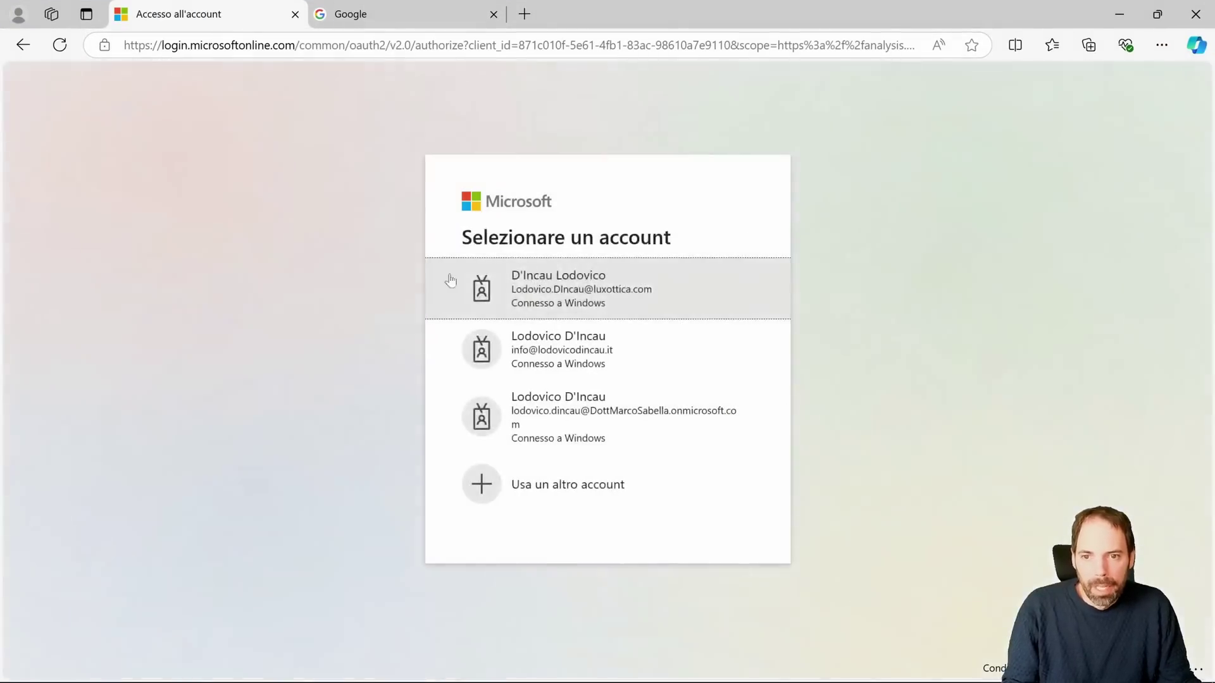
pyautogui.click(492, 272)
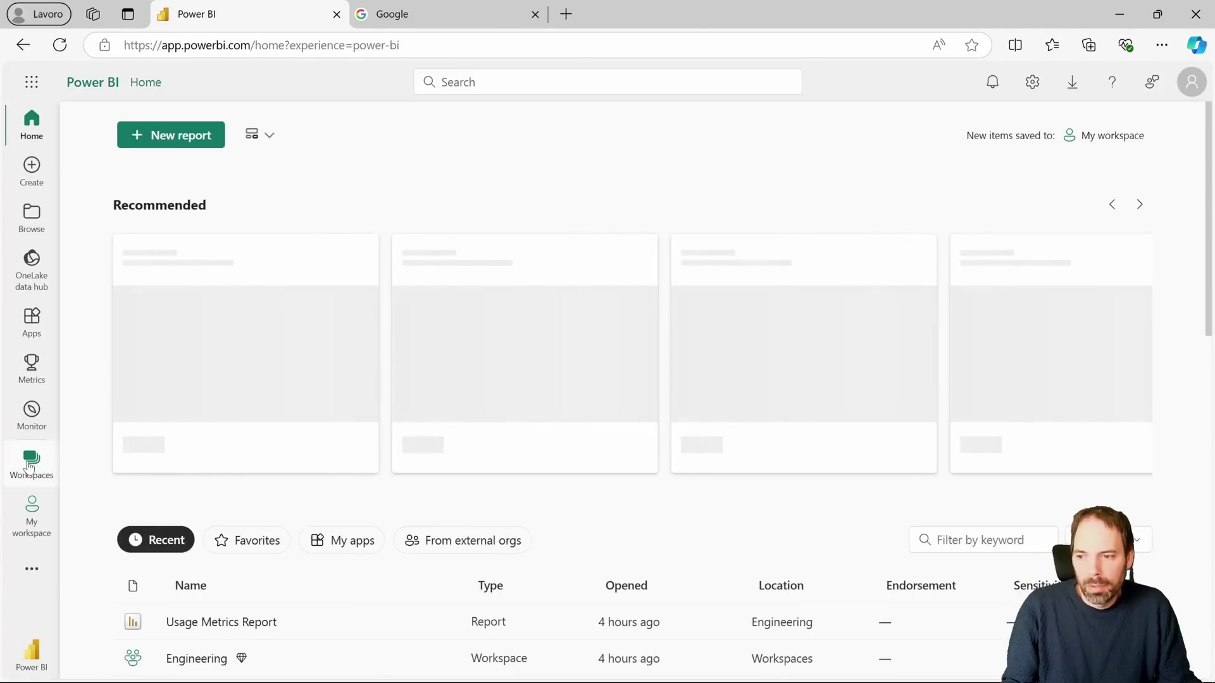
pyautogui.click(32, 462)
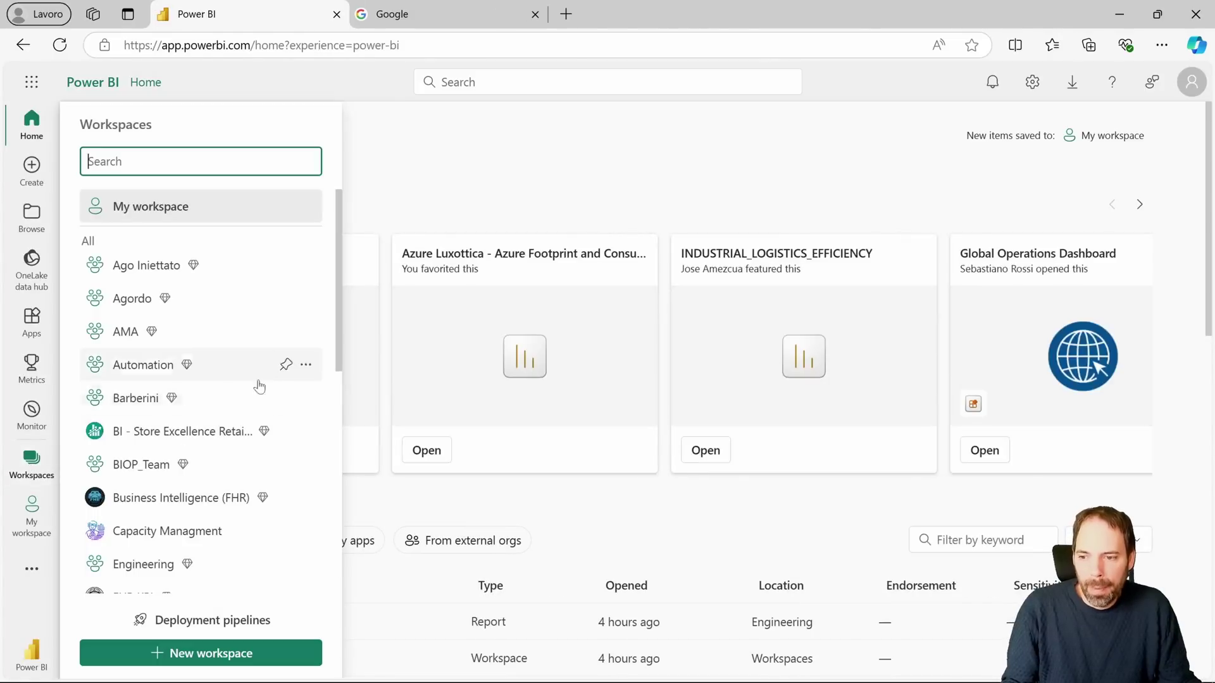
pyautogui.scroll(-5, 159, 542)
pyautogui.scroll(4, 159, 542)
pyautogui.click(168, 383)
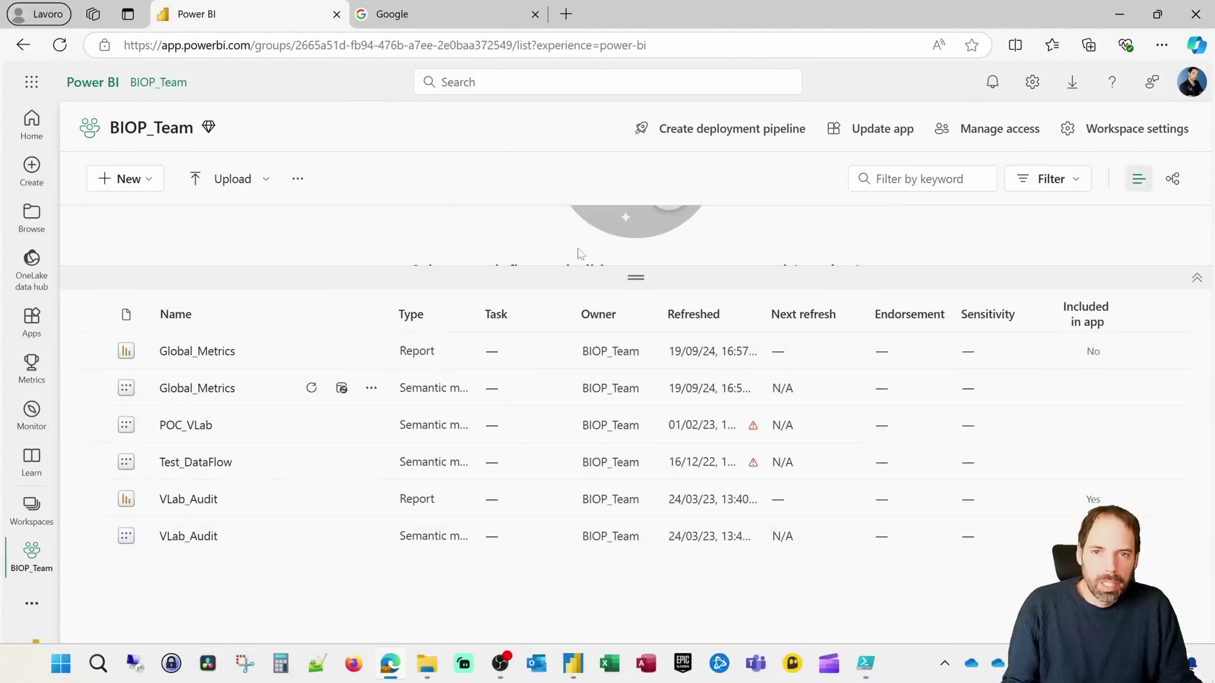
# - Open and close the Global_Metrics report's options, then minimize the browser
pyautogui.click(866, 663)
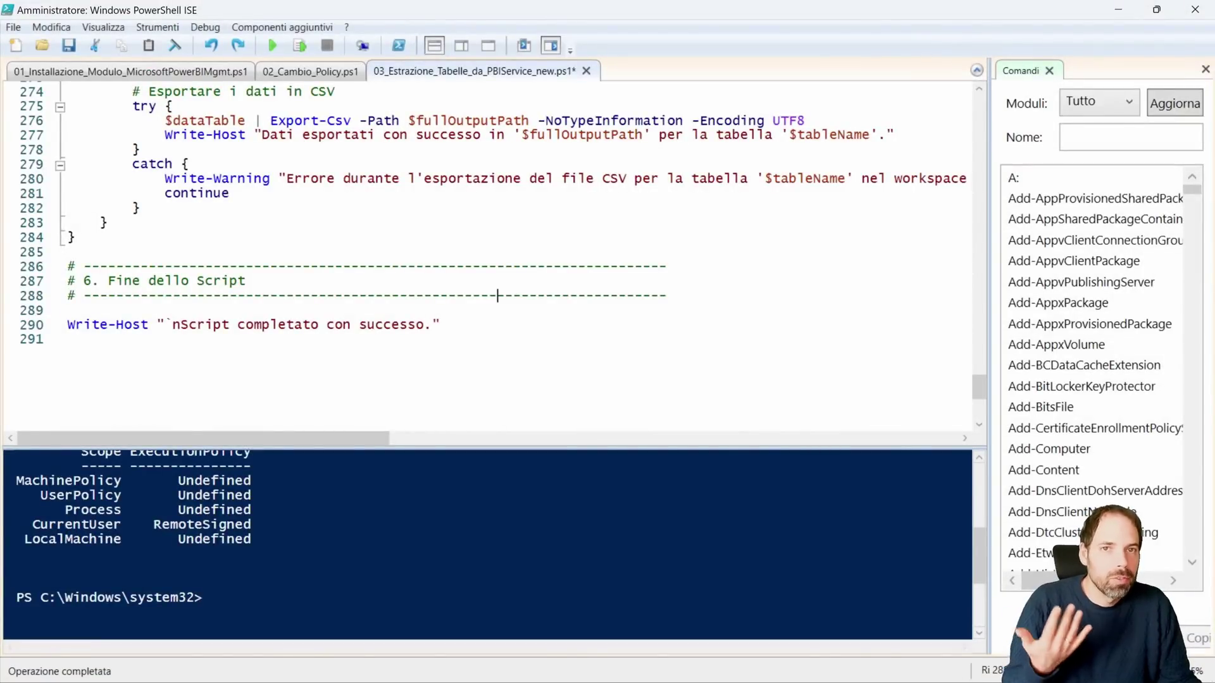
pyautogui.hotkey('ctrl', 'd')
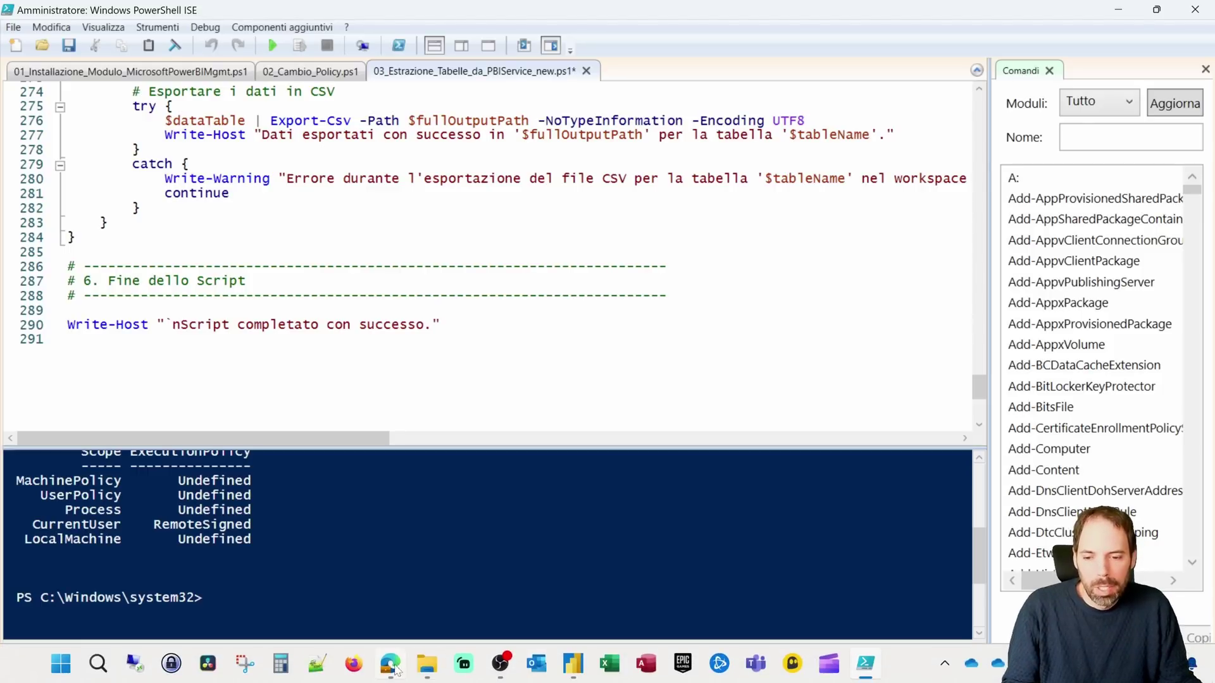
pyautogui.click(392, 666)
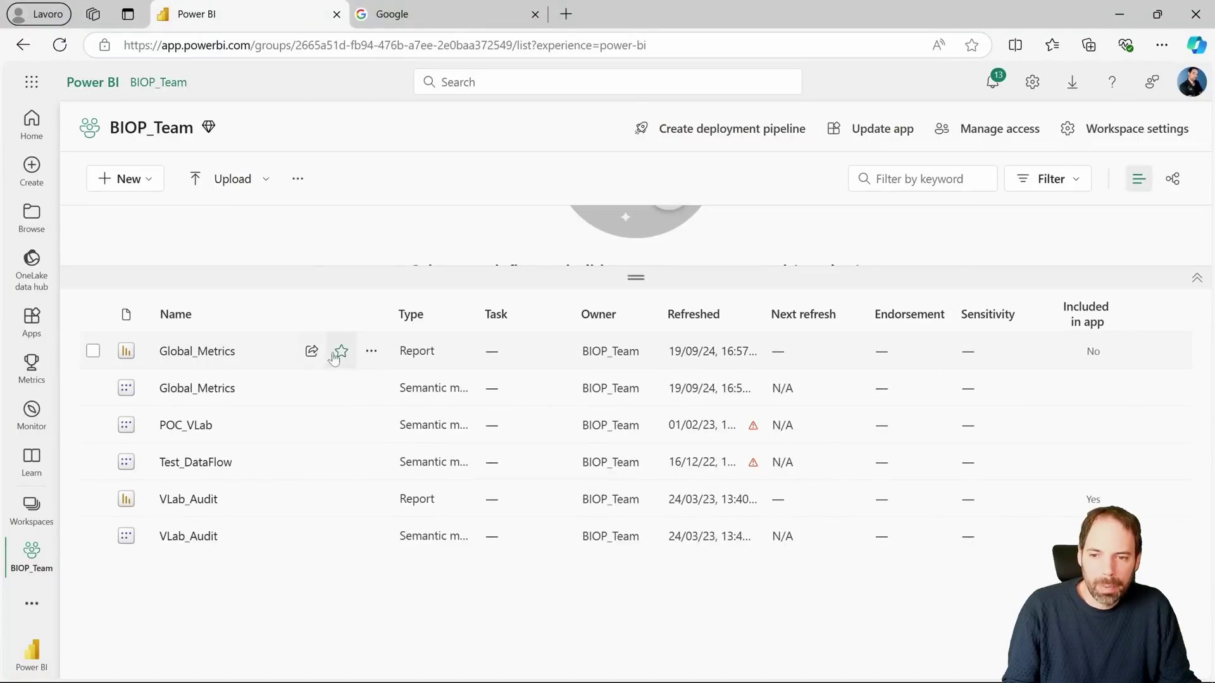
pyautogui.click(372, 354)
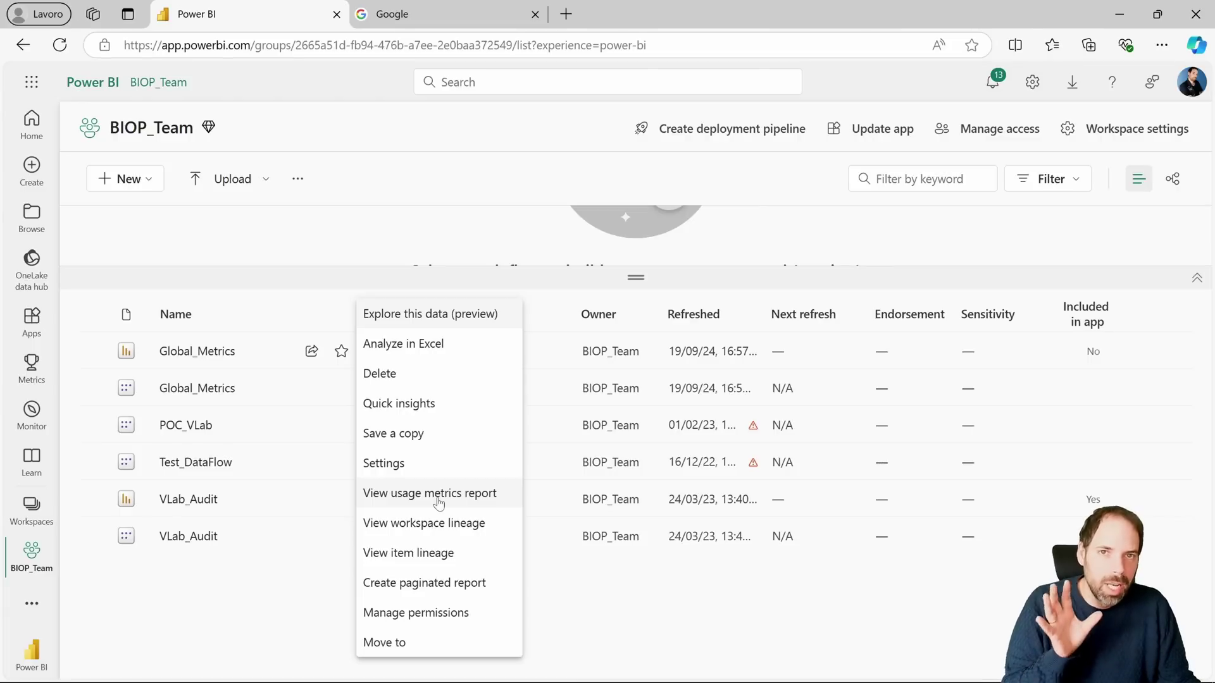
pyautogui.click(262, 575)
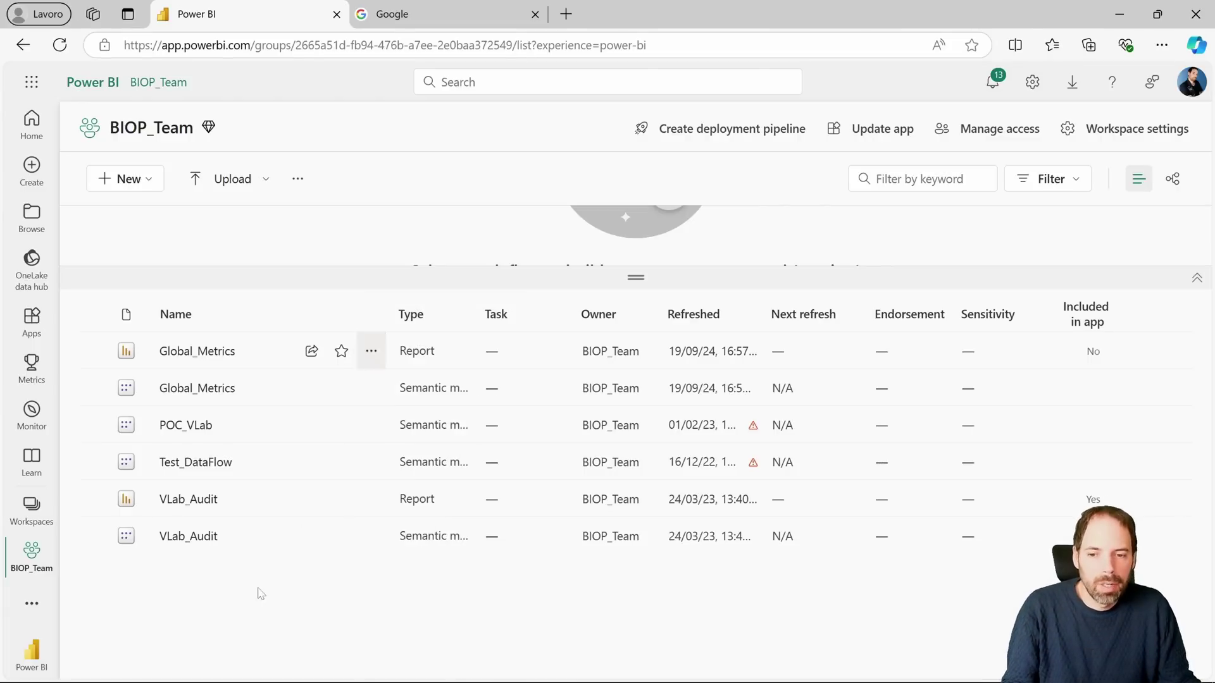
pyautogui.click(1119, 14)
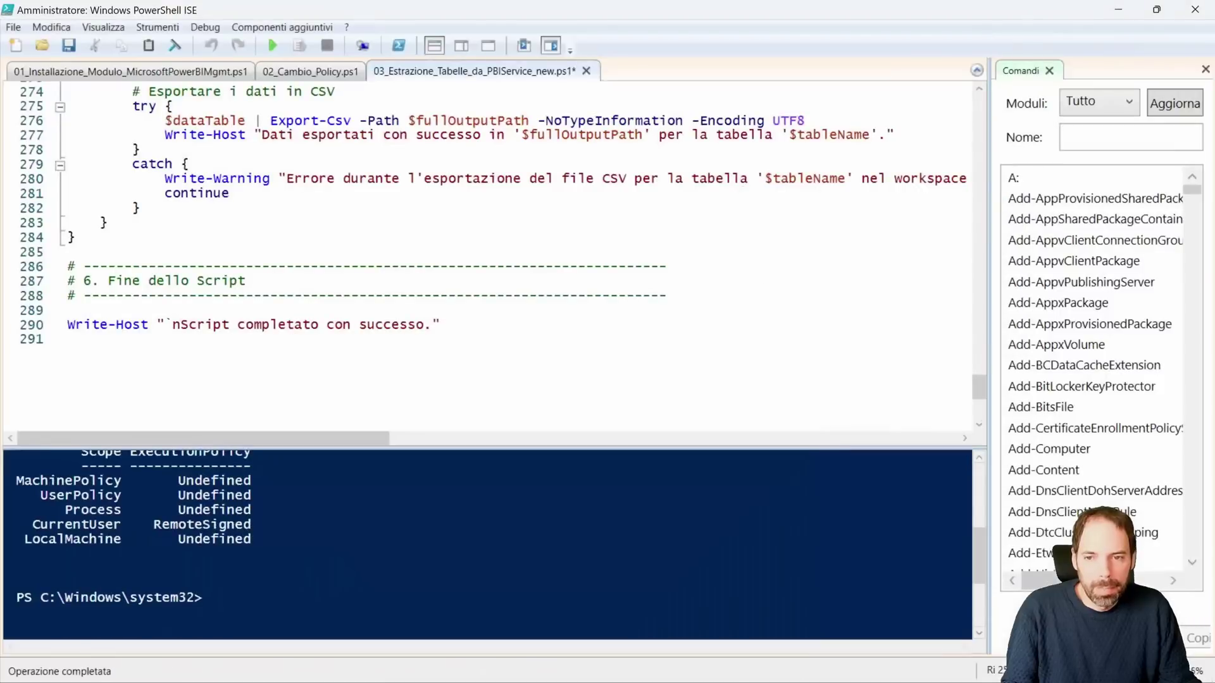
# - Delete every workspace name after "Business Intelligence (FHR)" from $workspaceNames at the script top
pyautogui.scroll(6, 487, 258)
pyautogui.scroll(15, 487, 258)
pyautogui.scroll(6, 487, 258)
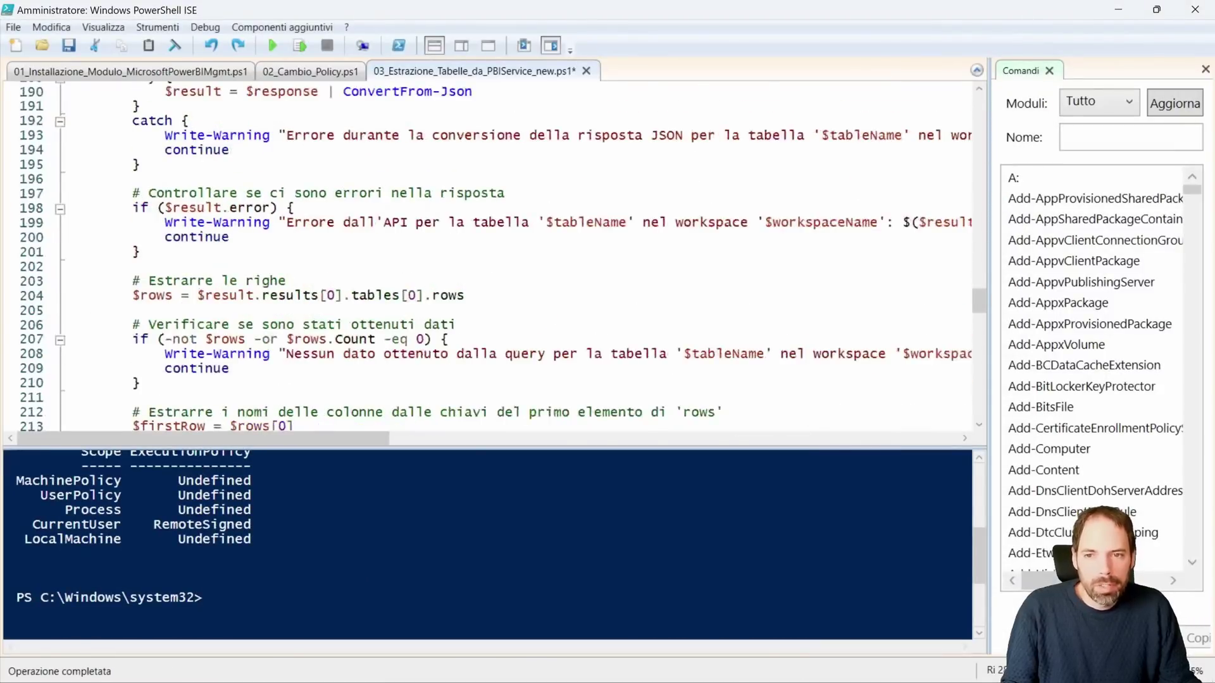
pyautogui.scroll(6, 487, 258)
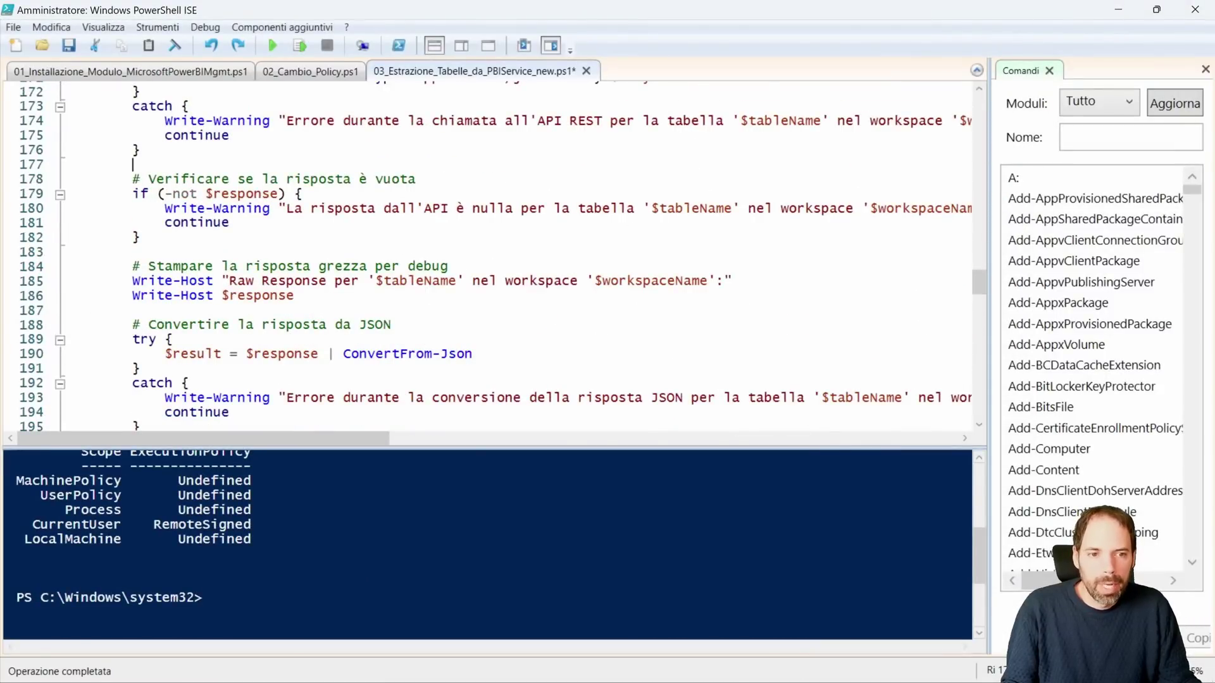
pyautogui.scroll(20, 487, 258)
pyautogui.scroll(16, 488, 258)
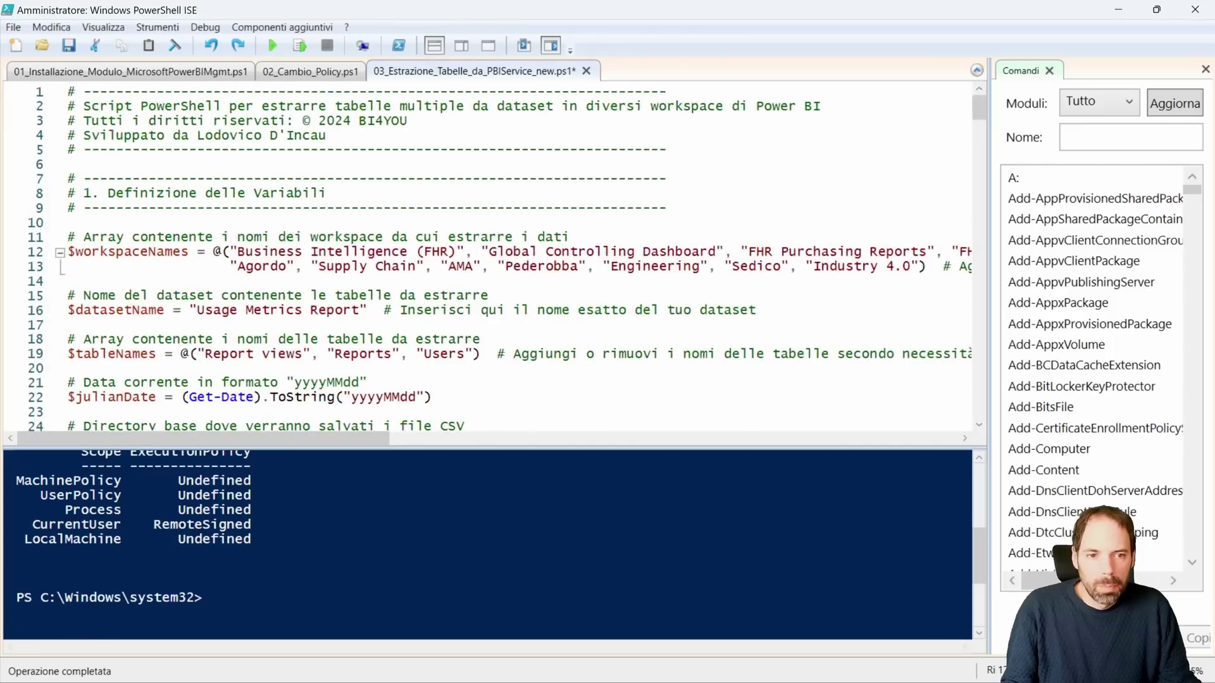
pyautogui.moveTo(918, 267); pyautogui.dragTo(489, 252)
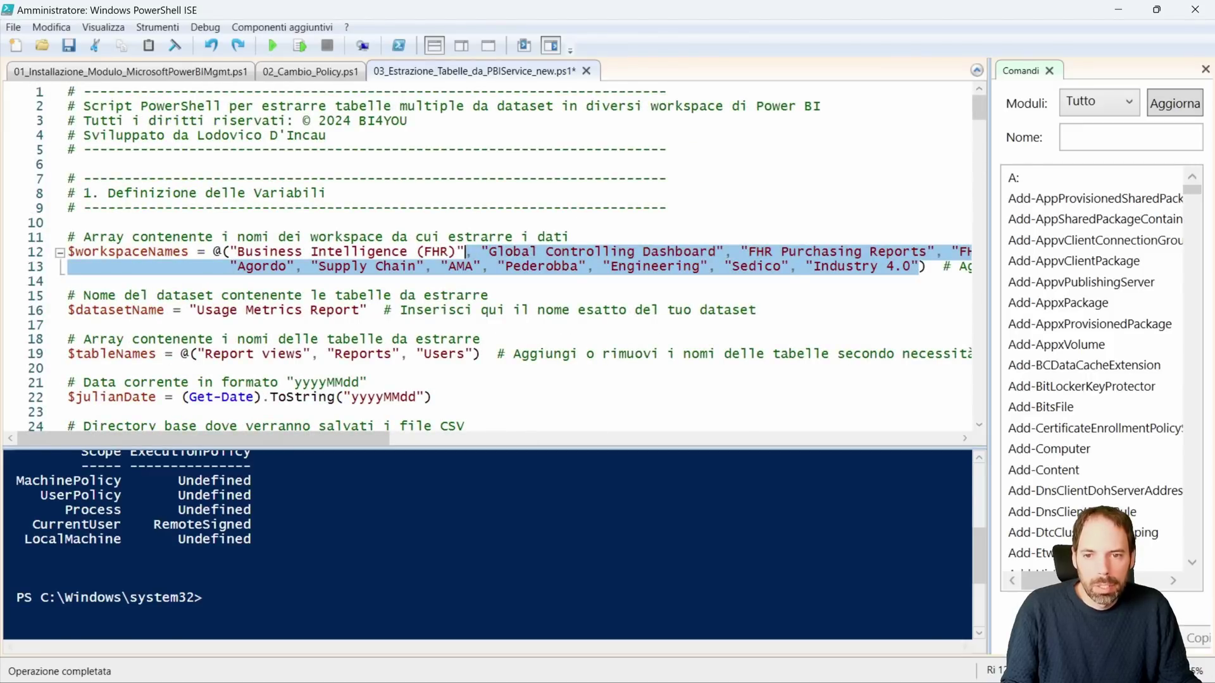
pyautogui.press('Delete')
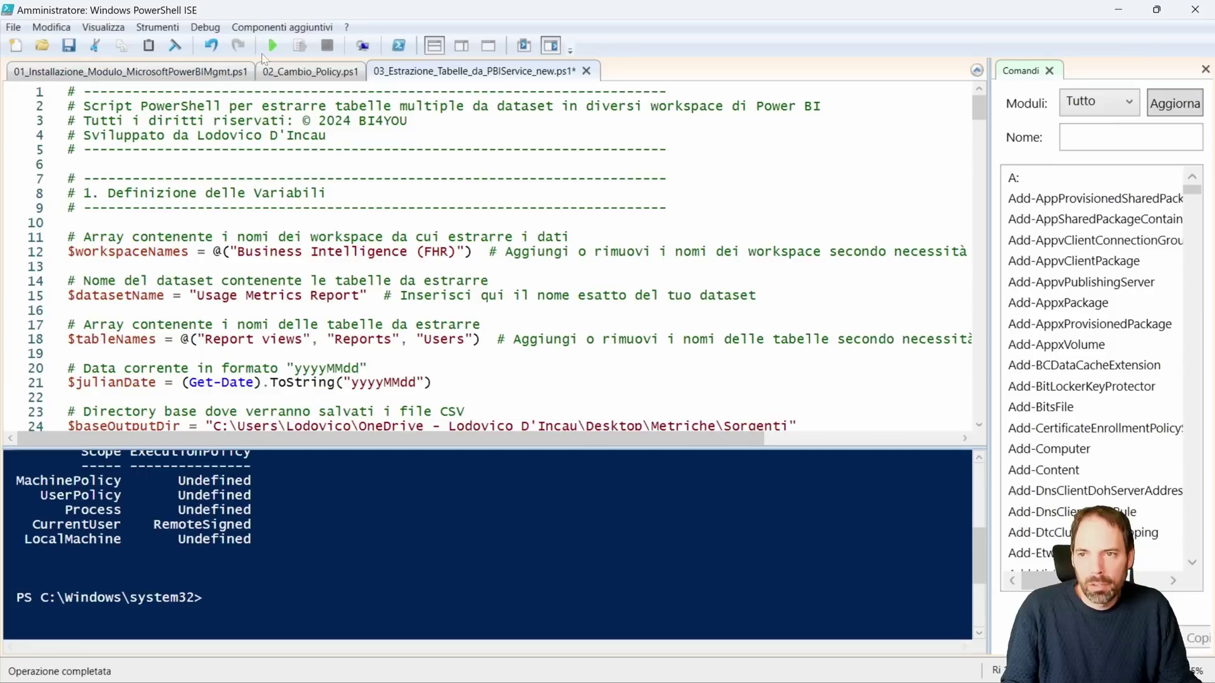
# - Save and run the trimmed extraction script, signing in with the work account
pyautogui.click(272, 45)
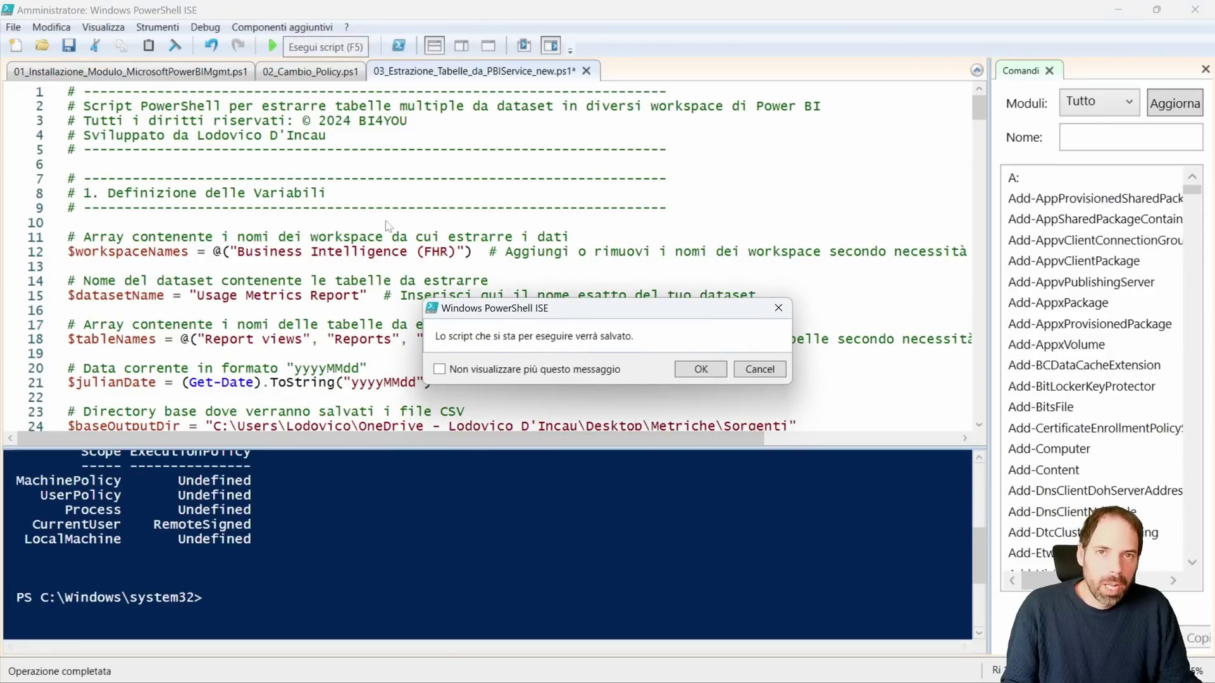
pyautogui.click(699, 372)
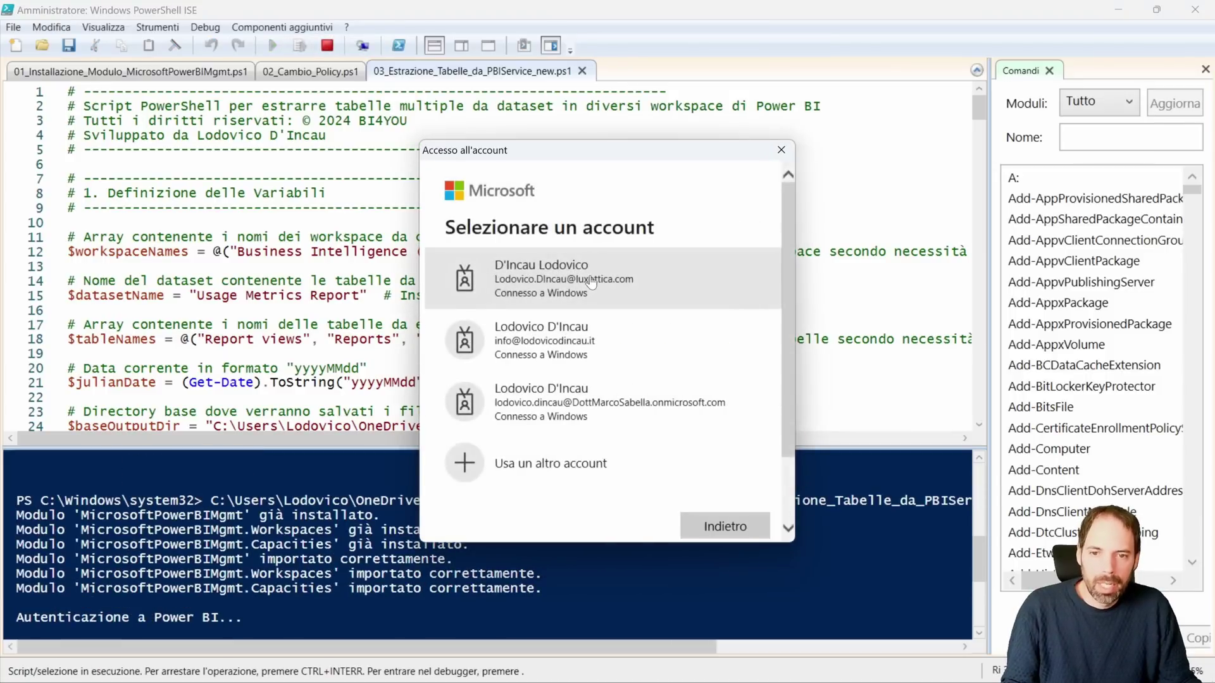
pyautogui.click(590, 280)
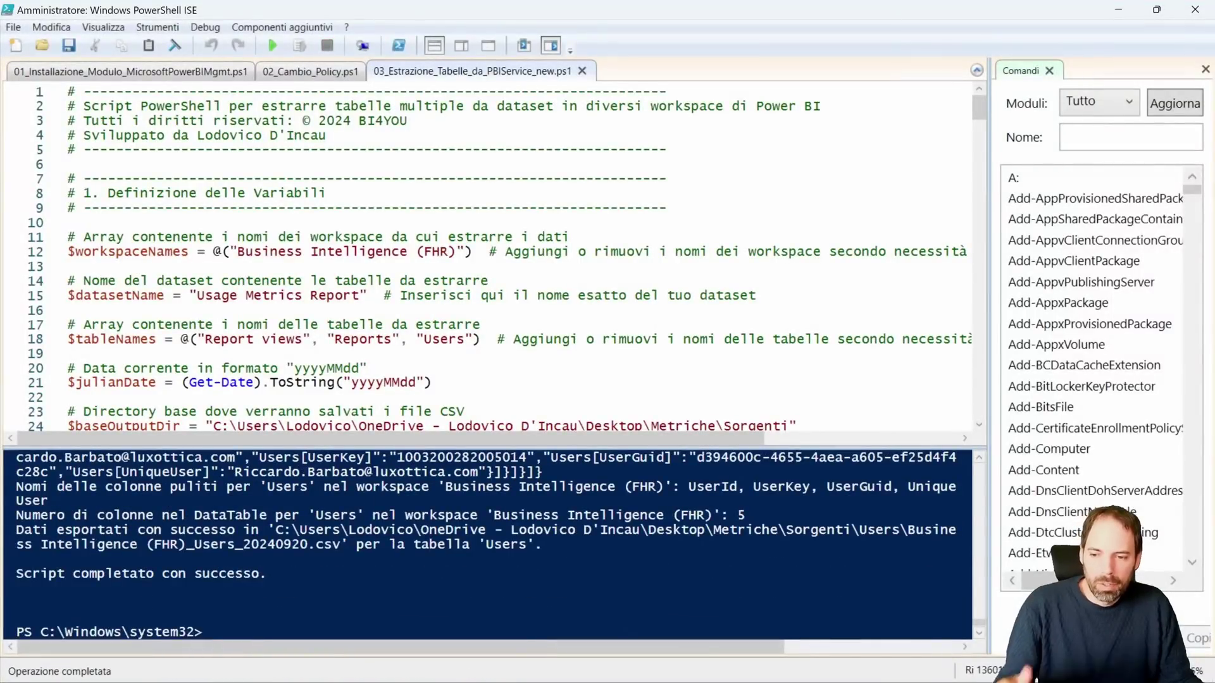
pyautogui.moveTo(49, 573); pyautogui.dragTo(268, 574)
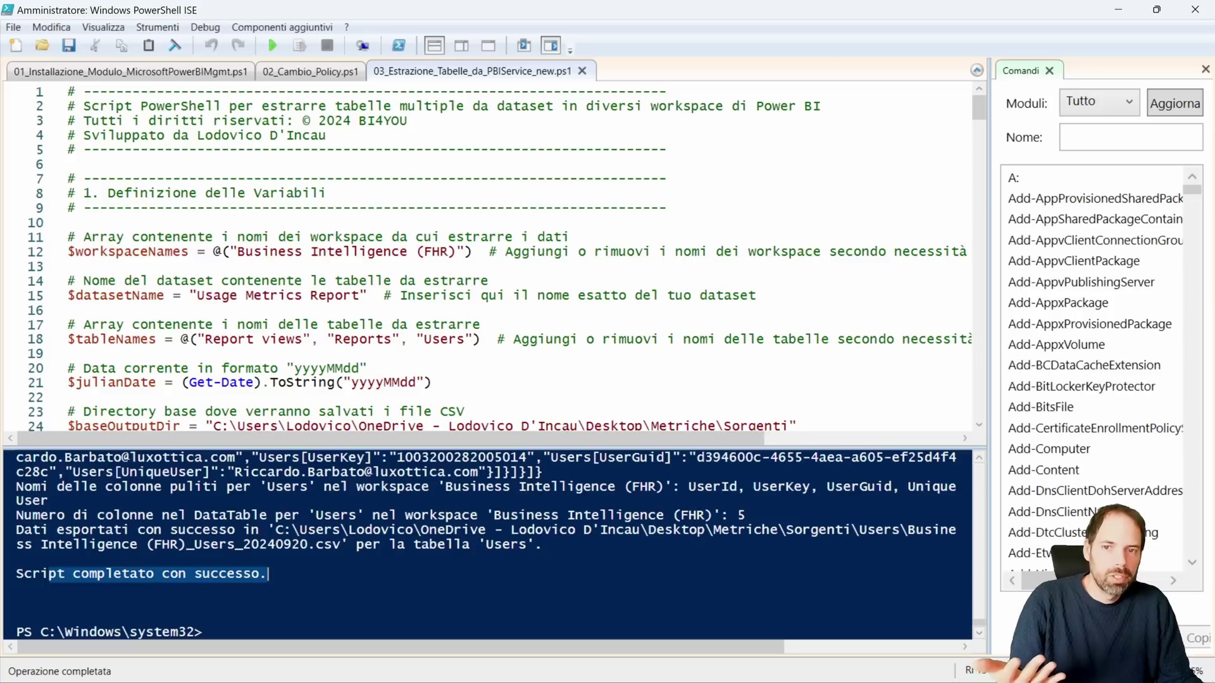
pyautogui.click(285, 530)
pyautogui.moveTo(205, 295); pyautogui.dragTo(352, 295)
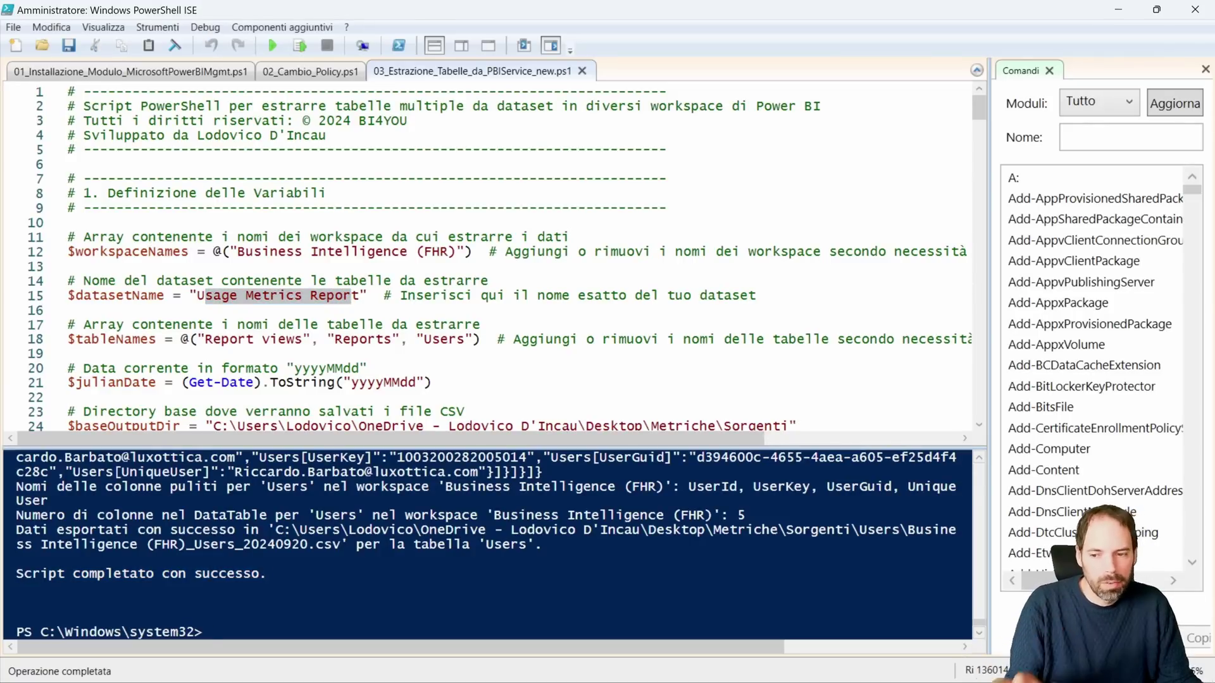
pyautogui.moveTo(269, 573); pyautogui.dragTo(15, 574)
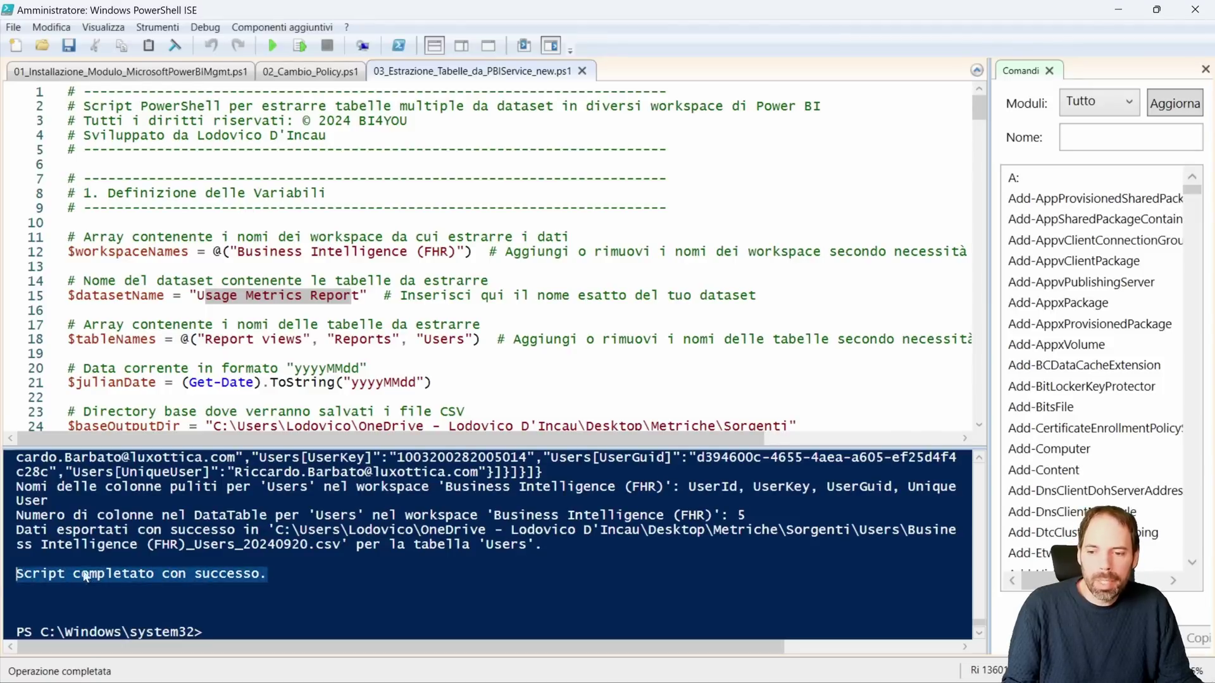
pyautogui.click(16, 560)
pyautogui.moveTo(252, 544); pyautogui.dragTo(16, 525)
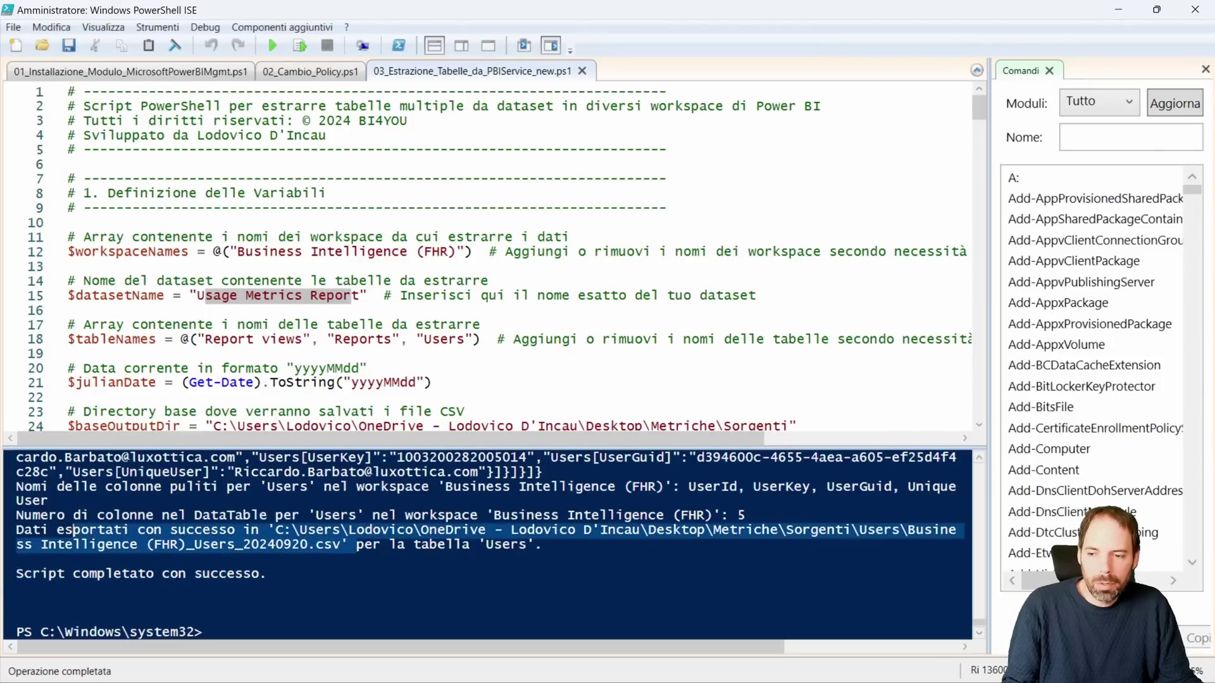
pyautogui.click(16, 559)
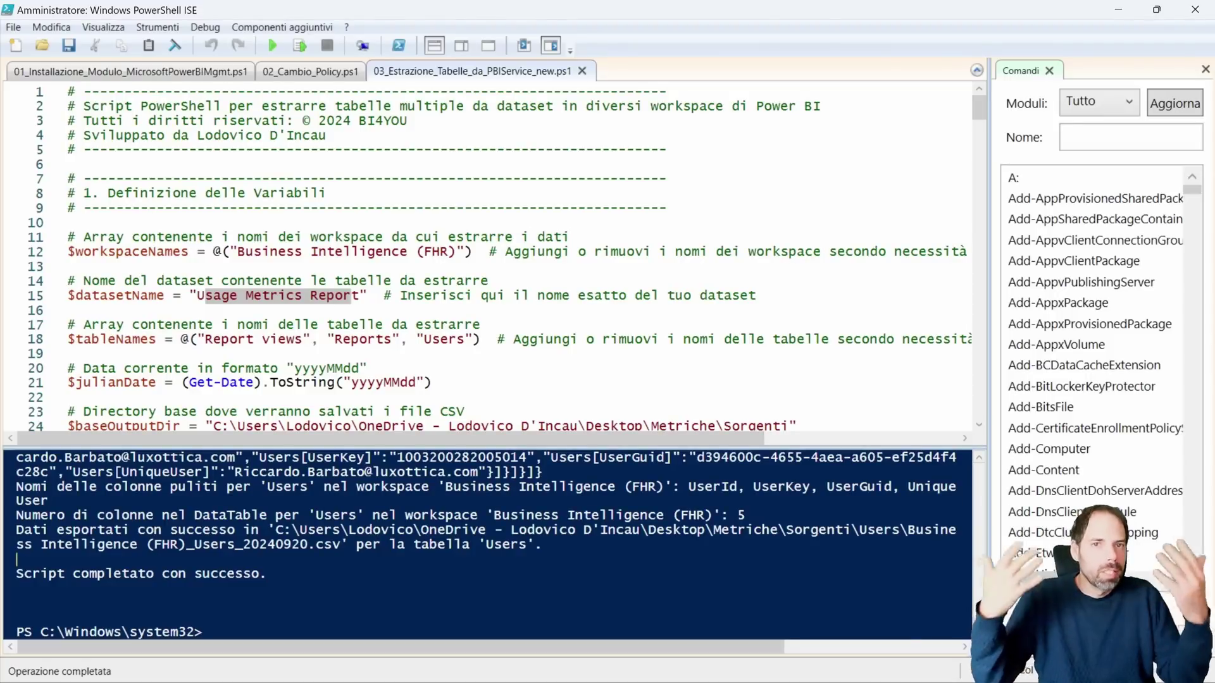
pyautogui.click(67, 354)
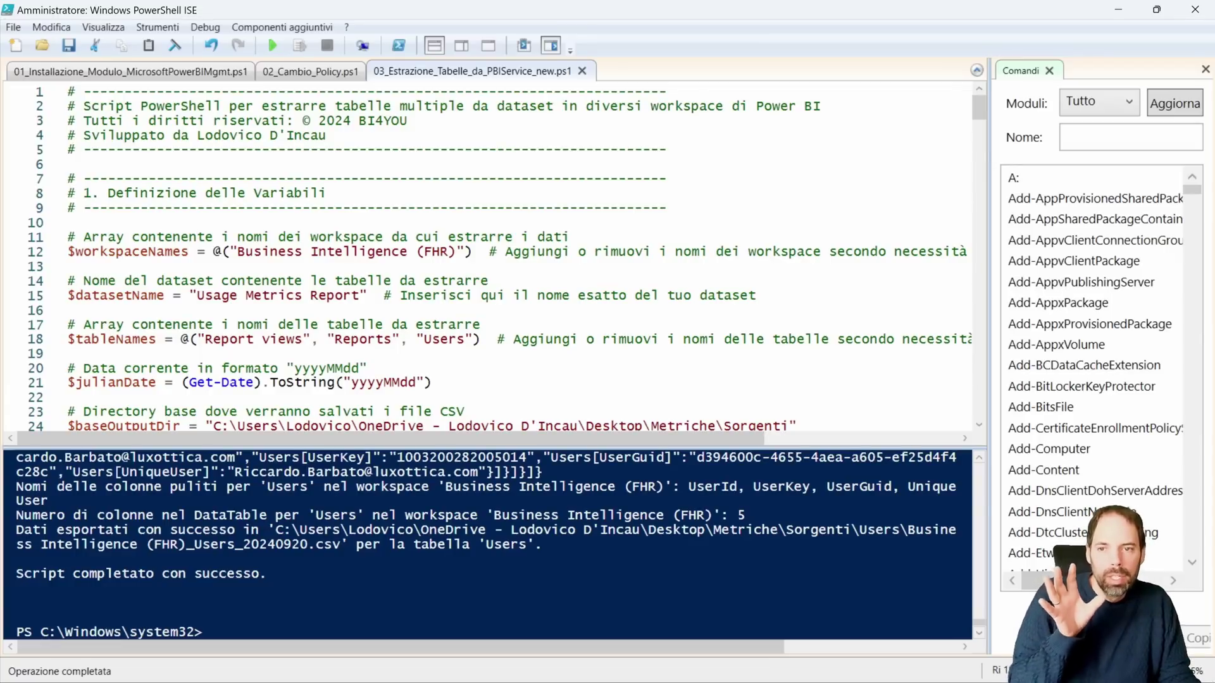
pyautogui.click(67, 222)
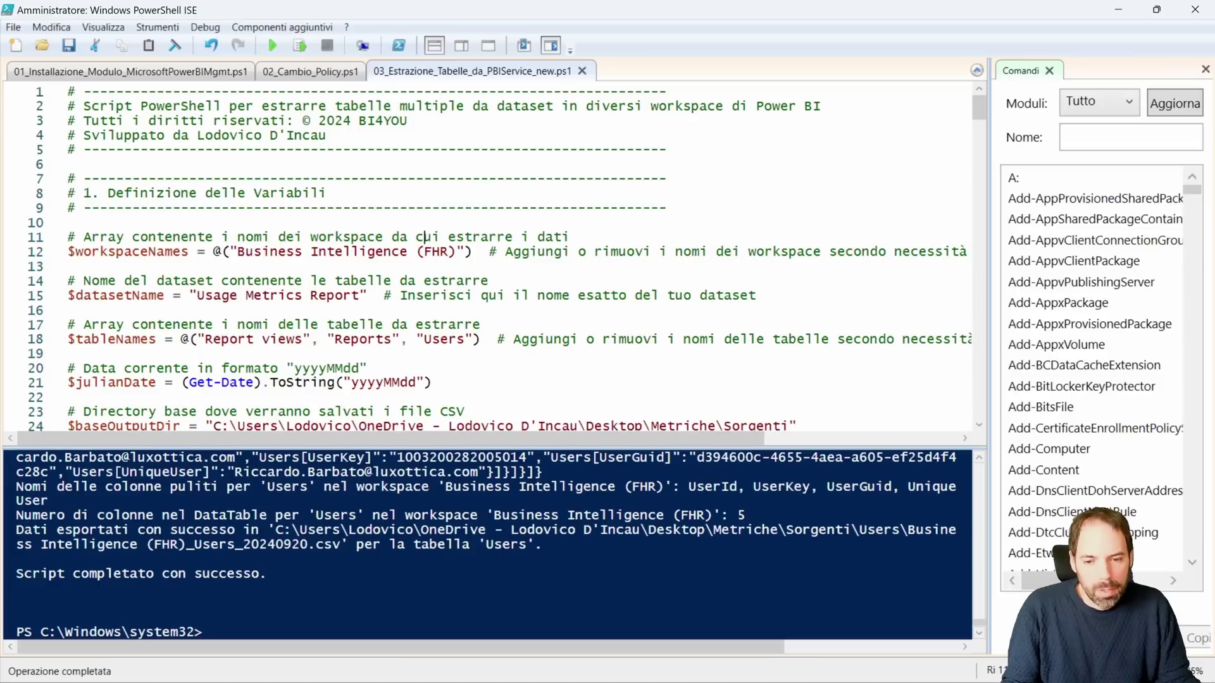
pyautogui.moveTo(572, 663)
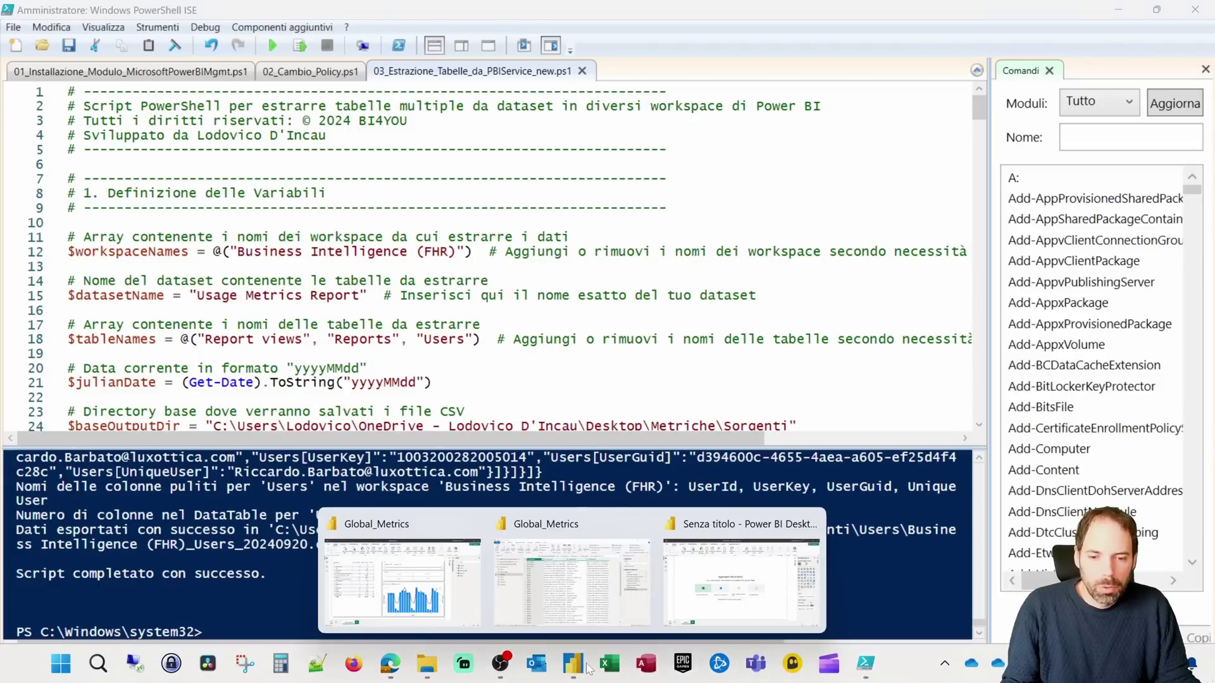
# - Switch to the untitled report and live-connect it to Workspace_Test's Usage Metrics Report
pyautogui.click(378, 580)
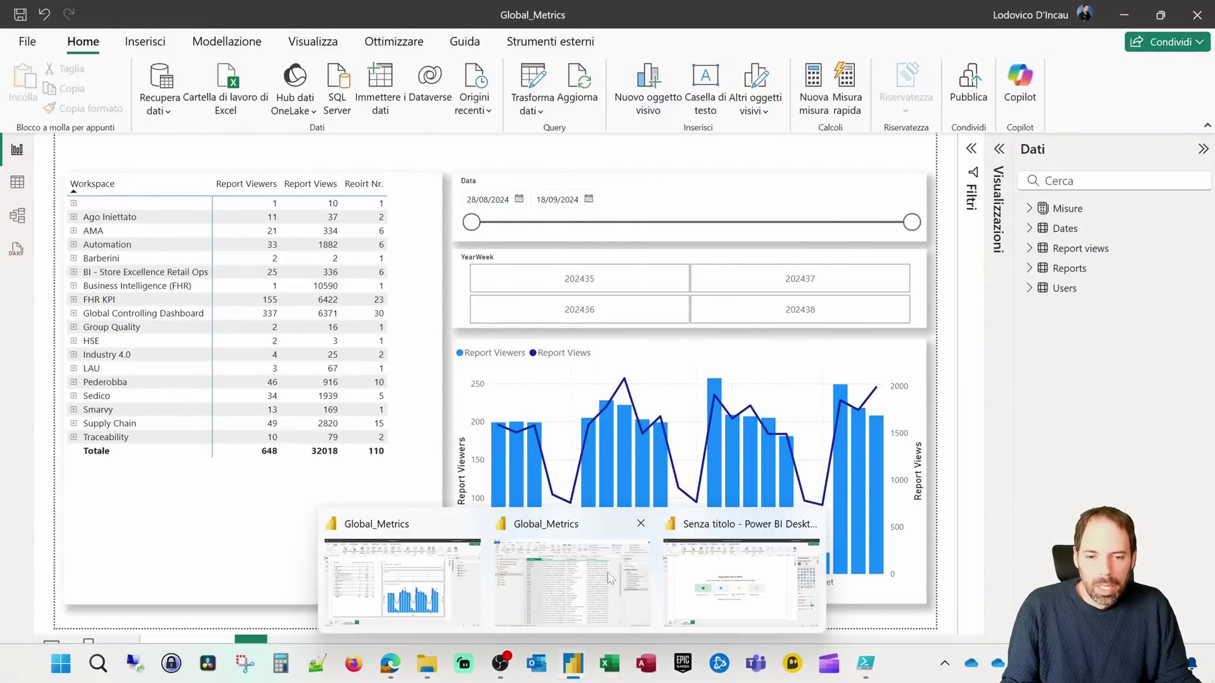
pyautogui.click(610, 577)
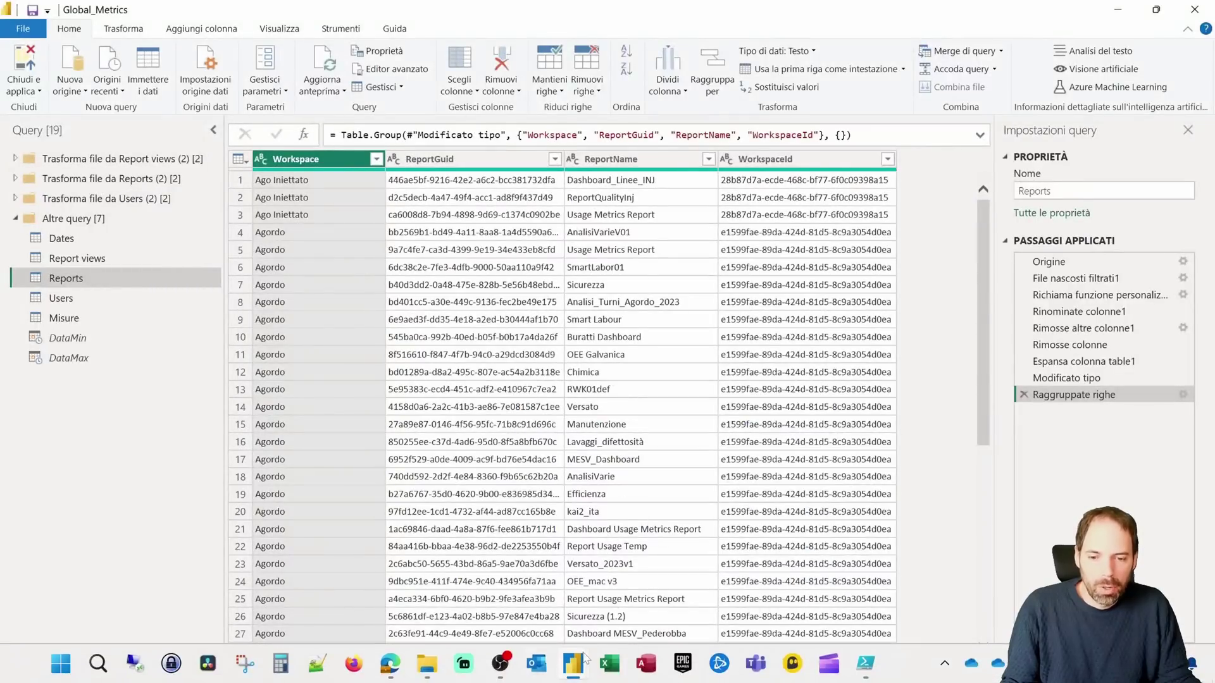
pyautogui.moveTo(572, 663)
pyautogui.click(696, 589)
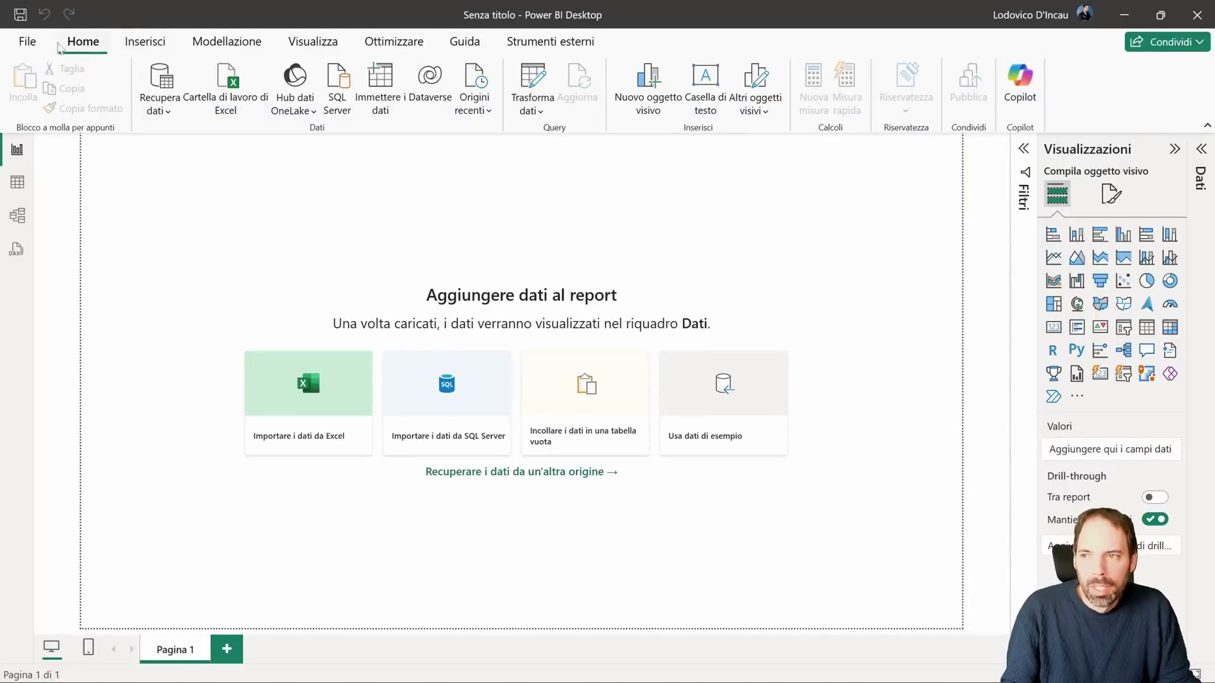
pyautogui.click(27, 41)
pyautogui.click(92, 278)
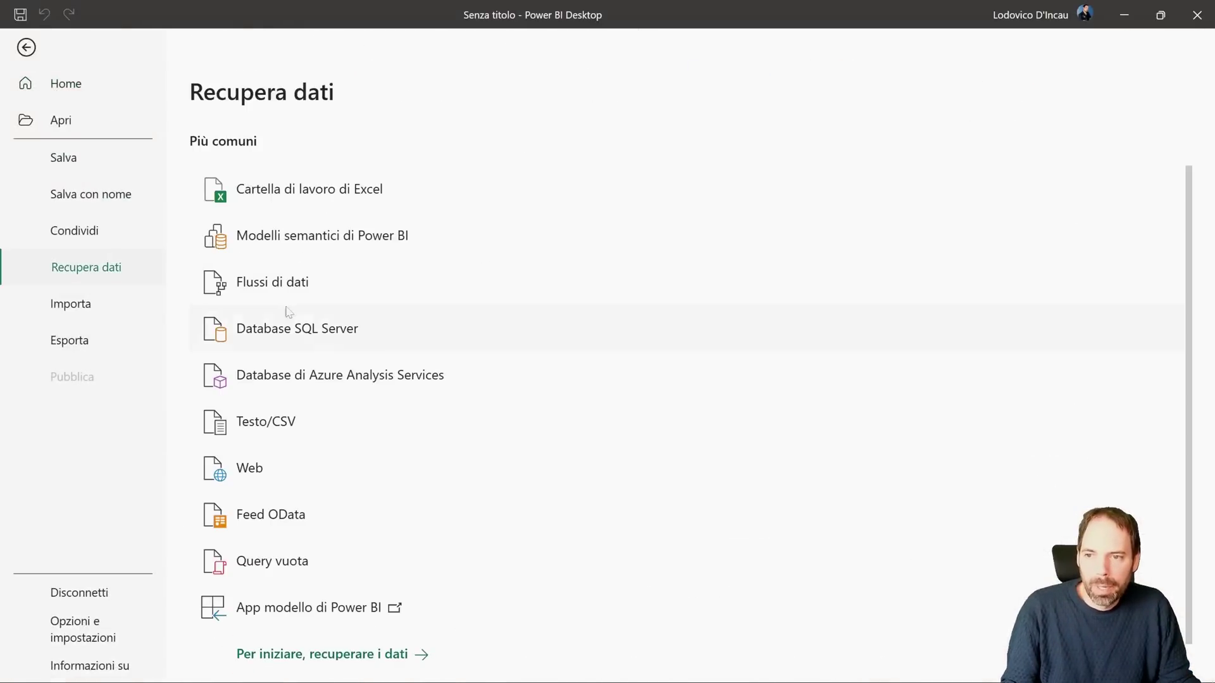
pyautogui.press('Escape')
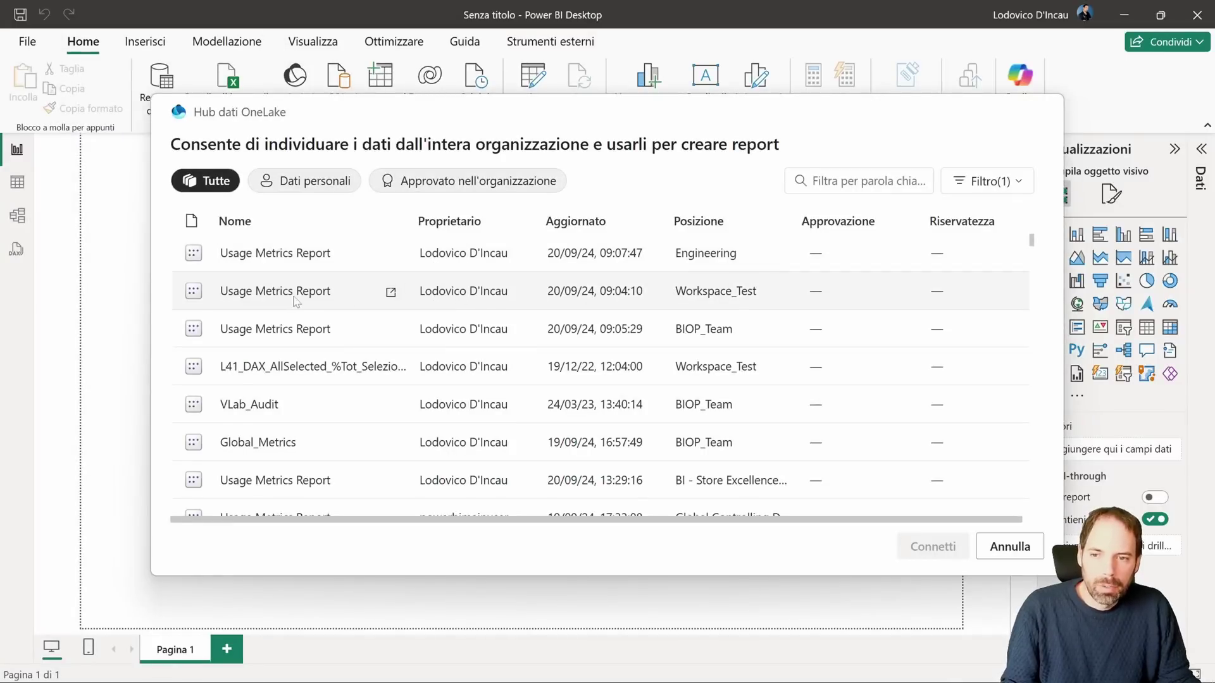
pyautogui.doubleClick(296, 295)
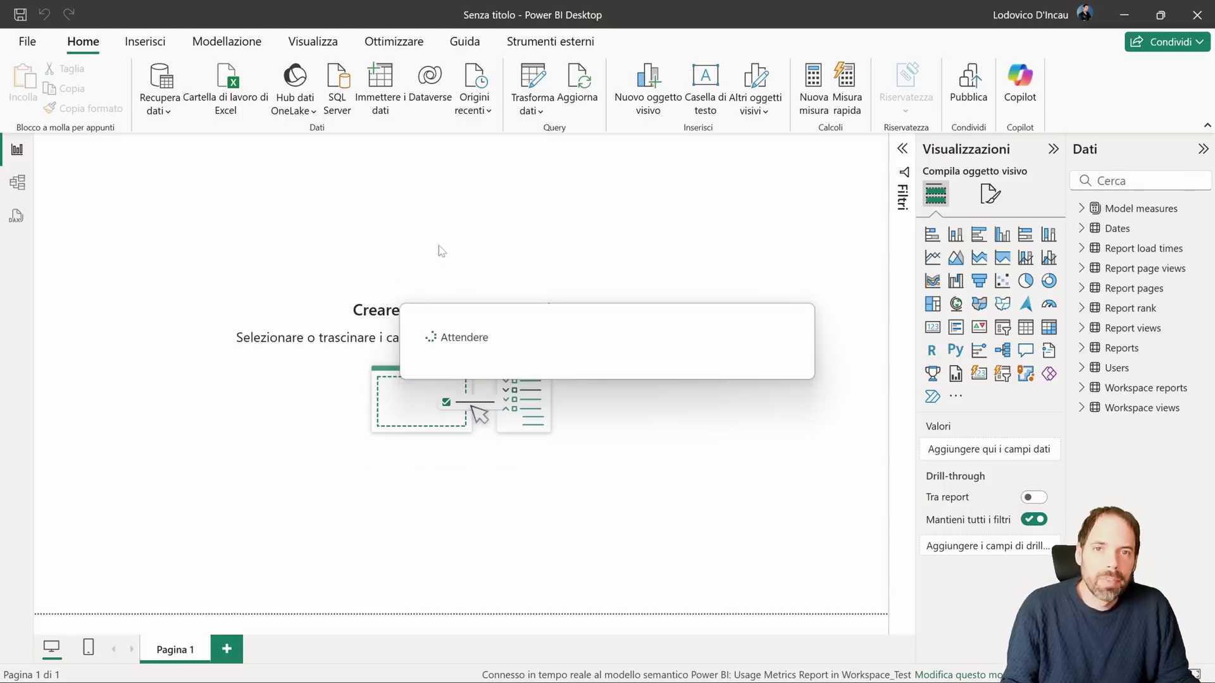
# - Show the connected model's relationship diagram with the properties pane collapsed
pyautogui.click(18, 190)
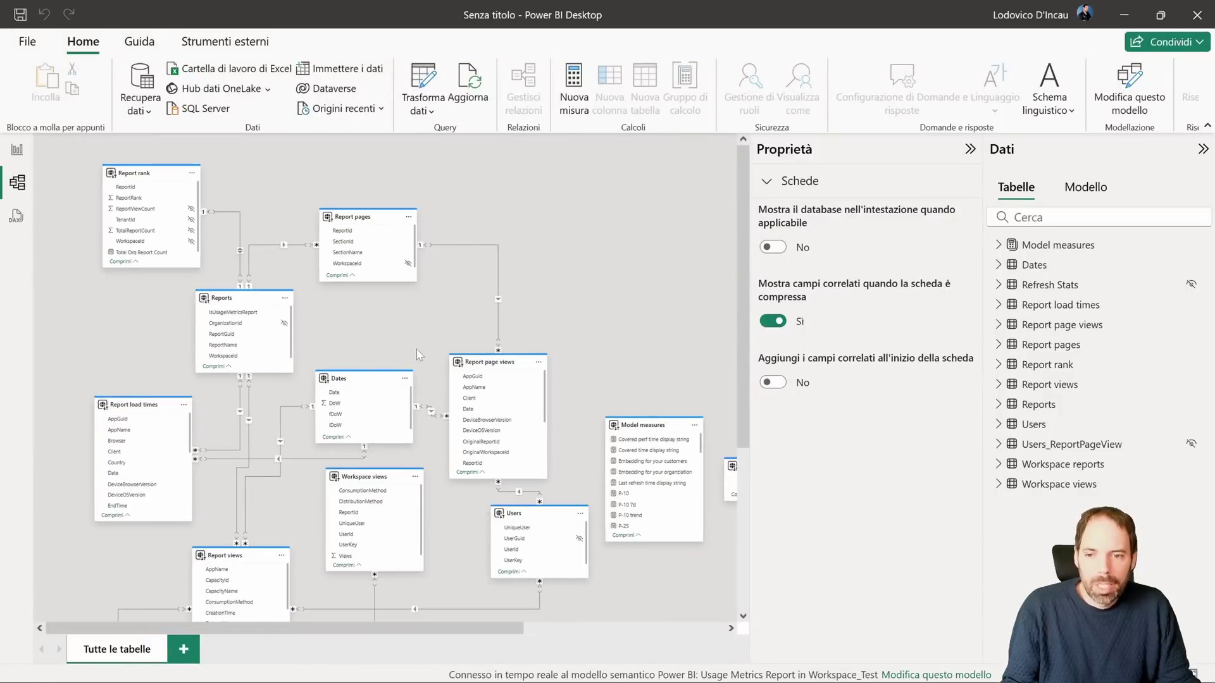
pyautogui.click(969, 151)
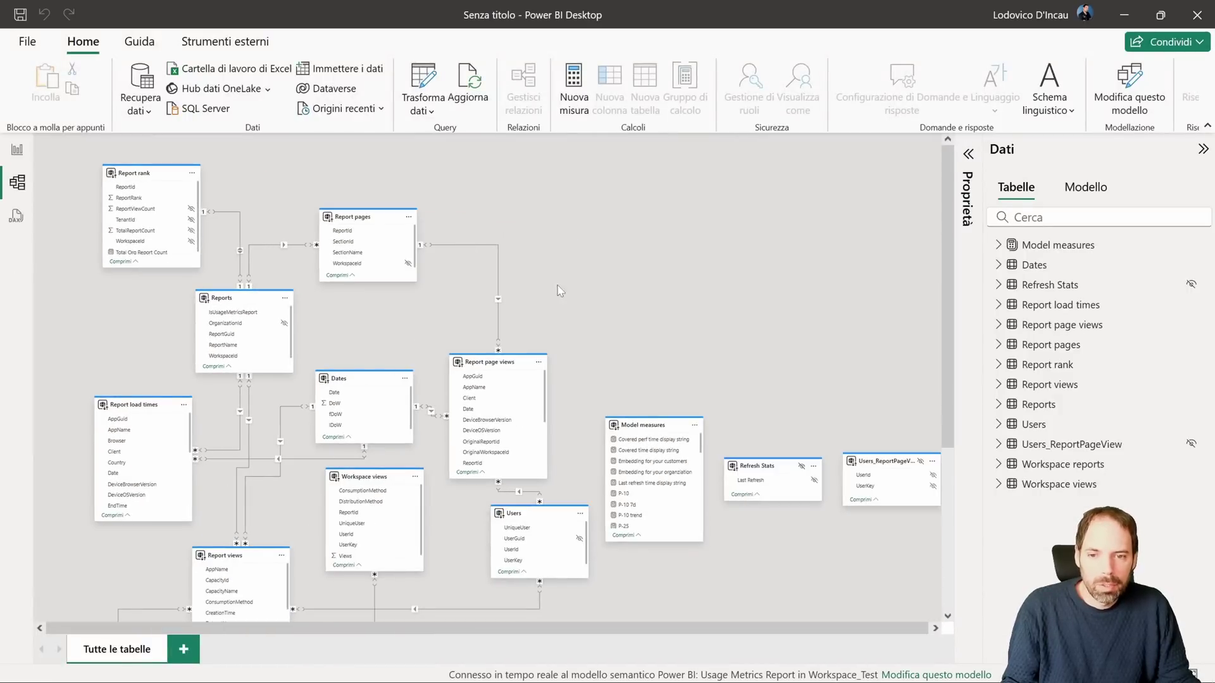
pyautogui.scroll(2, 559, 290)
pyautogui.scroll(1, 375, 261)
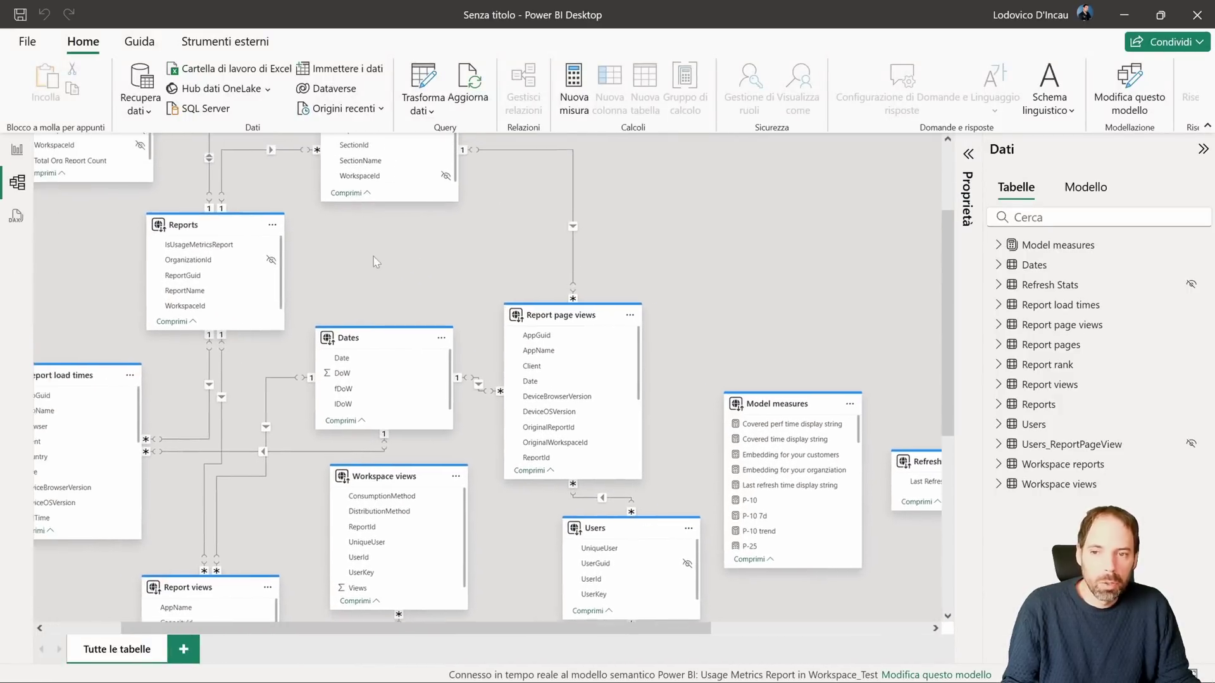
pyautogui.moveTo(375, 262)
pyautogui.mouseDown()
pyautogui.moveTo(476, 333)
pyautogui.moveTo(441, 304)
pyautogui.mouseUp()
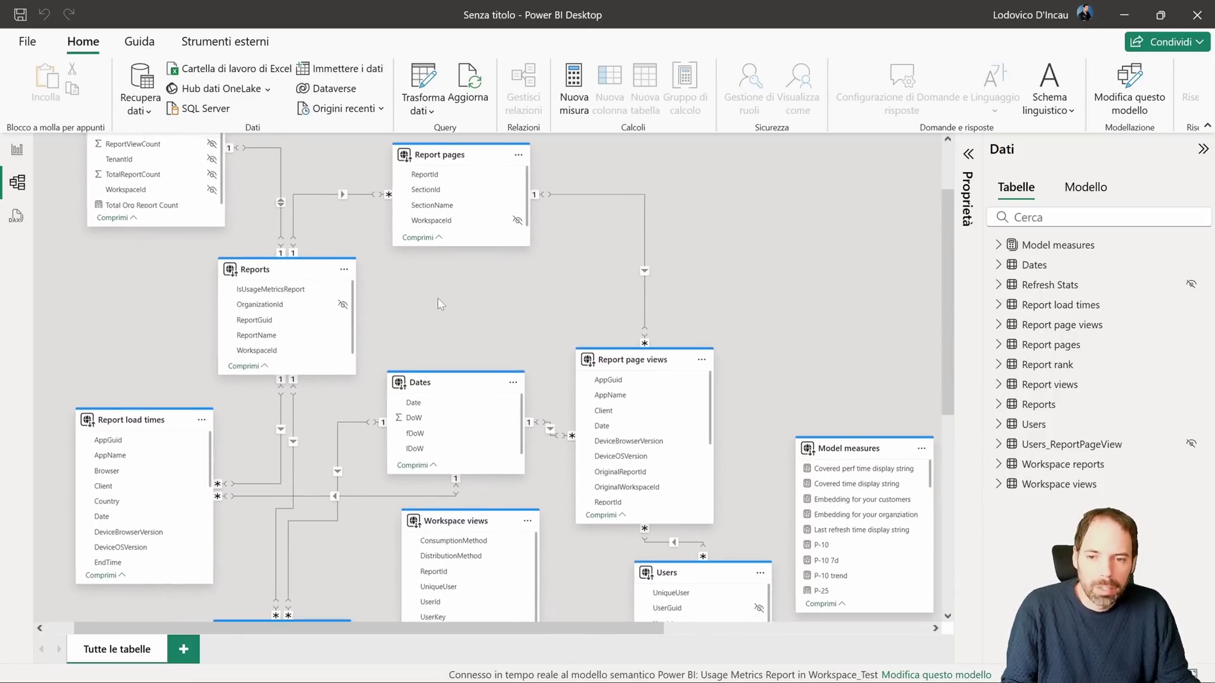
pyautogui.moveTo(472, 300); pyautogui.dragTo(436, 197)
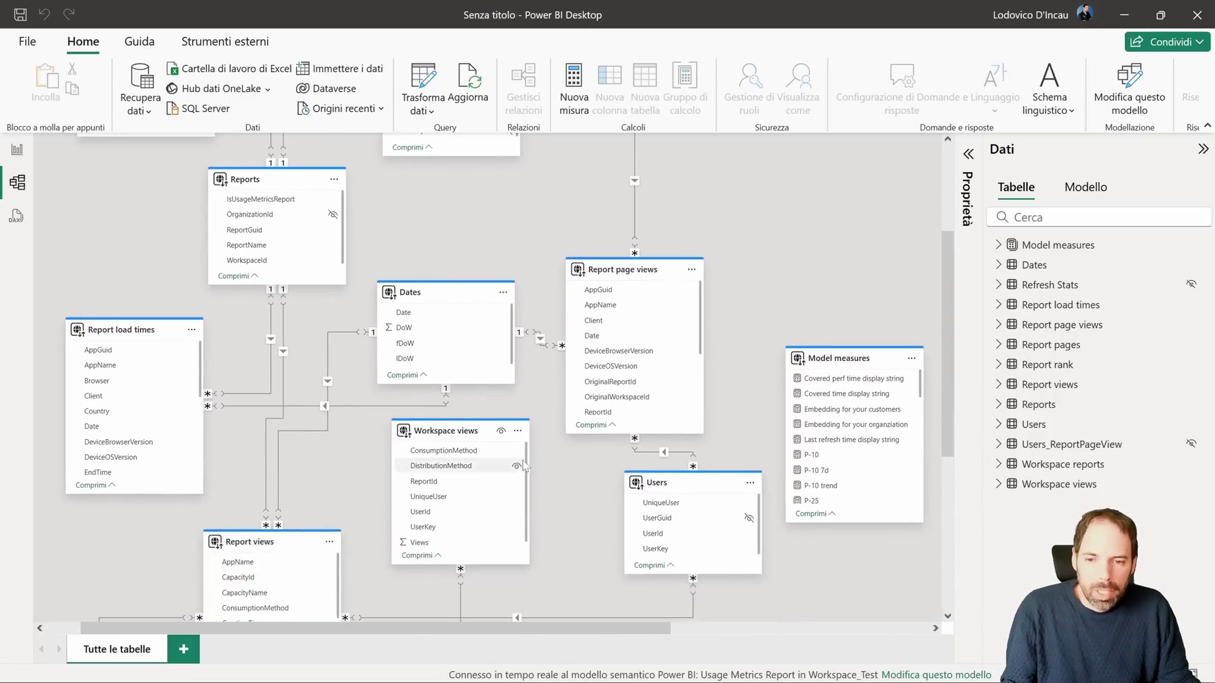
# - Expand Model measures' Views folder and look over measures such as Total page users
pyautogui.click(17, 149)
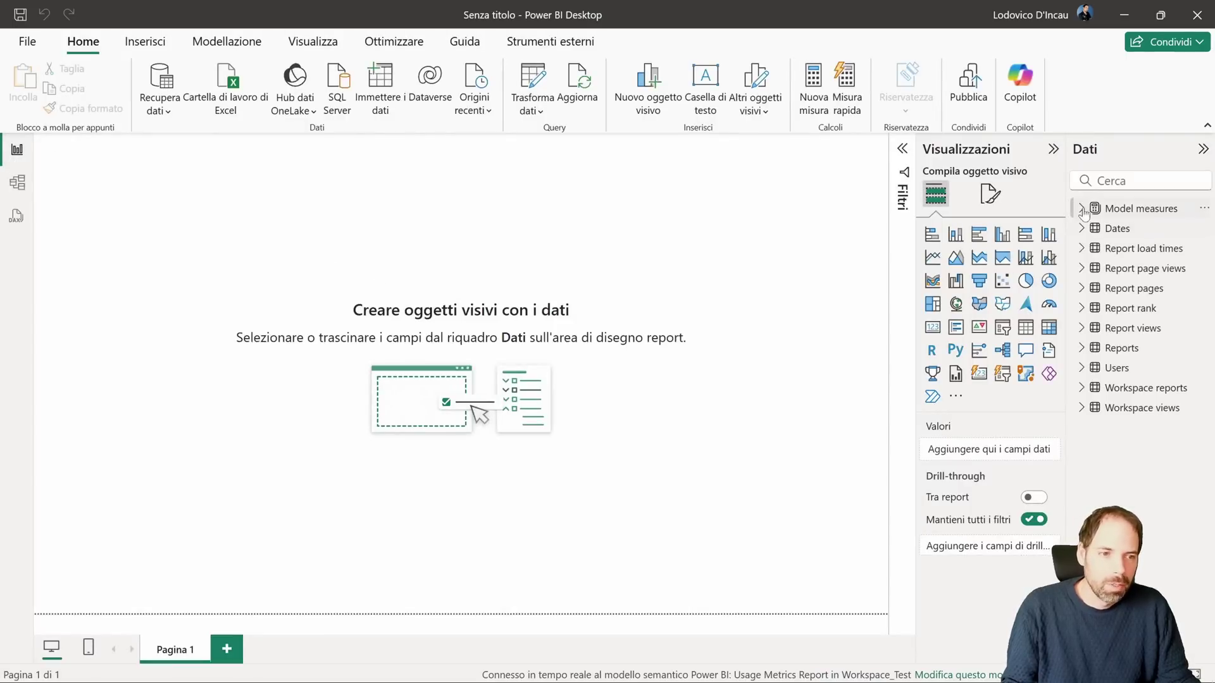
pyautogui.click(8, 188)
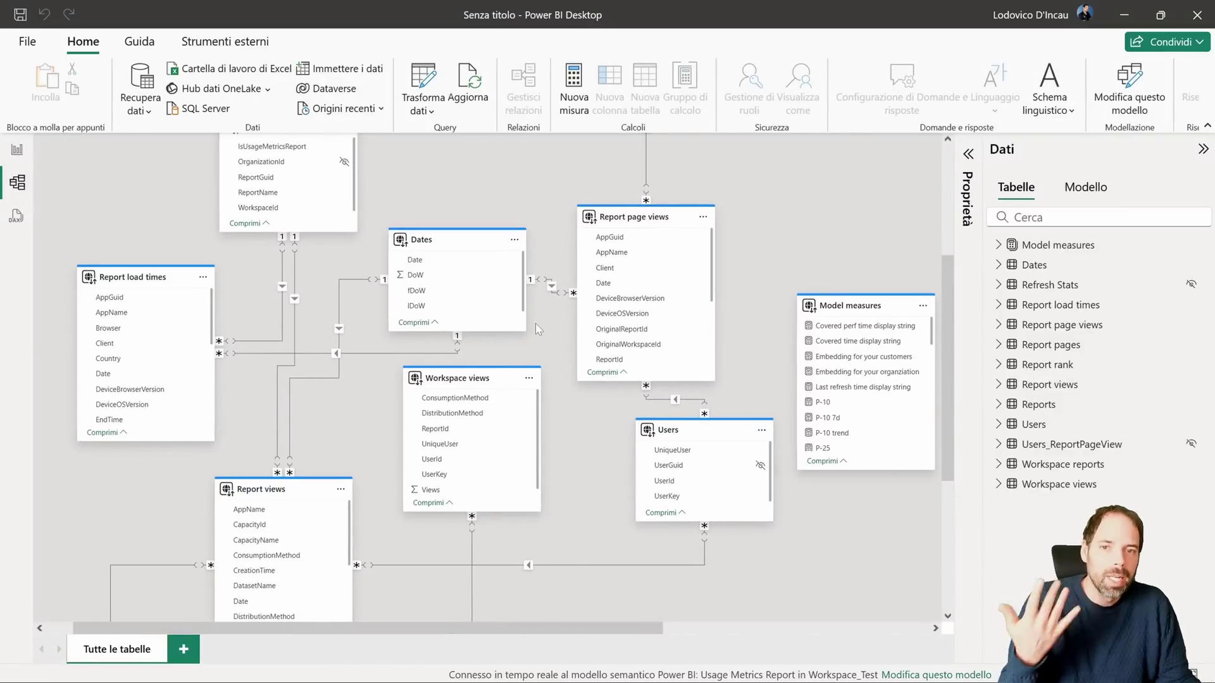
pyautogui.moveTo(509, 174); pyautogui.dragTo(492, 190)
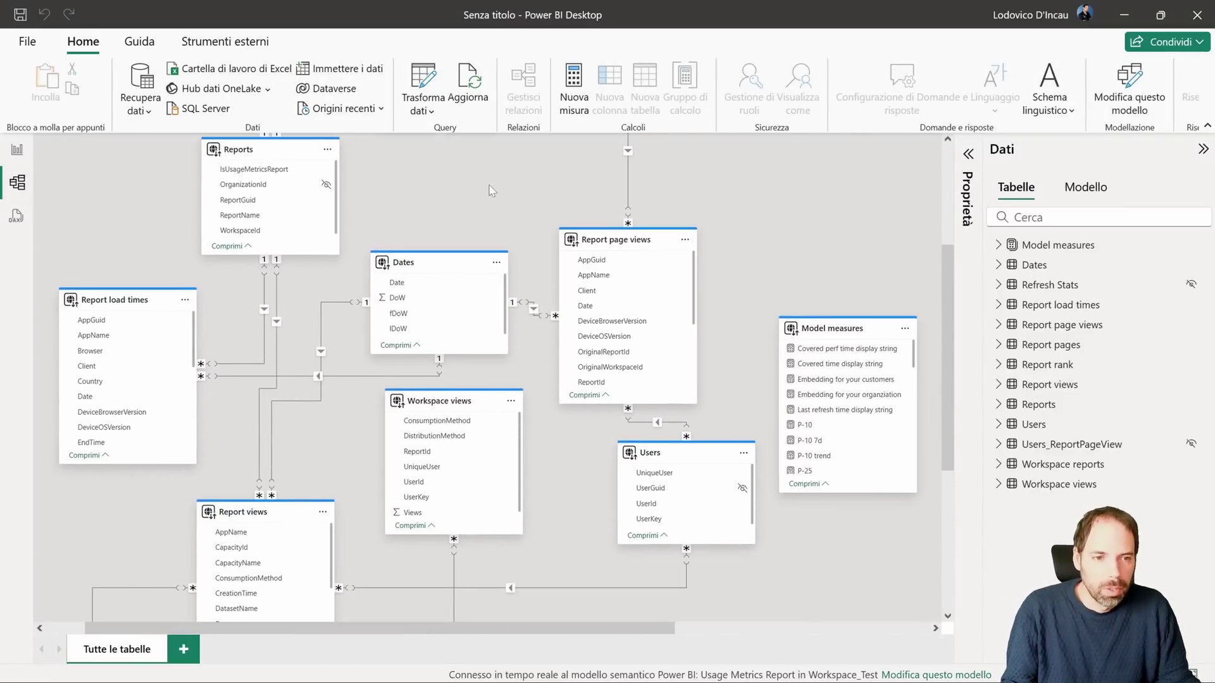
pyautogui.click(997, 245)
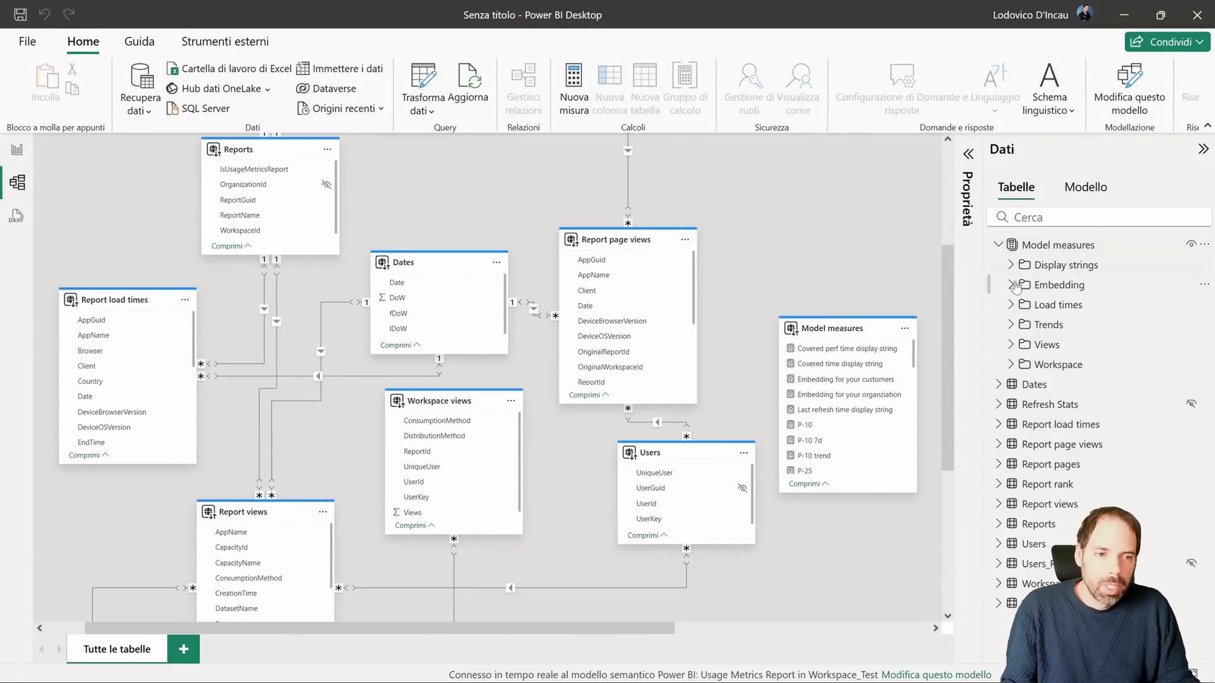
pyautogui.click(1013, 345)
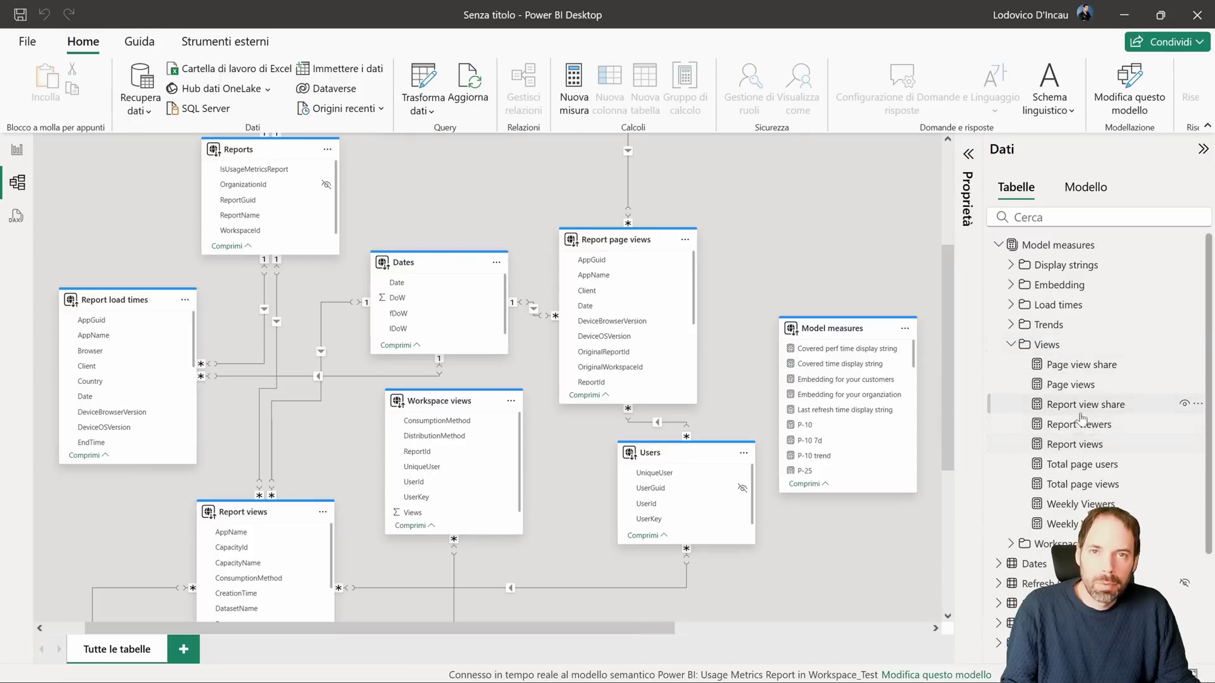
pyautogui.click(1080, 464)
pyautogui.click(1082, 432)
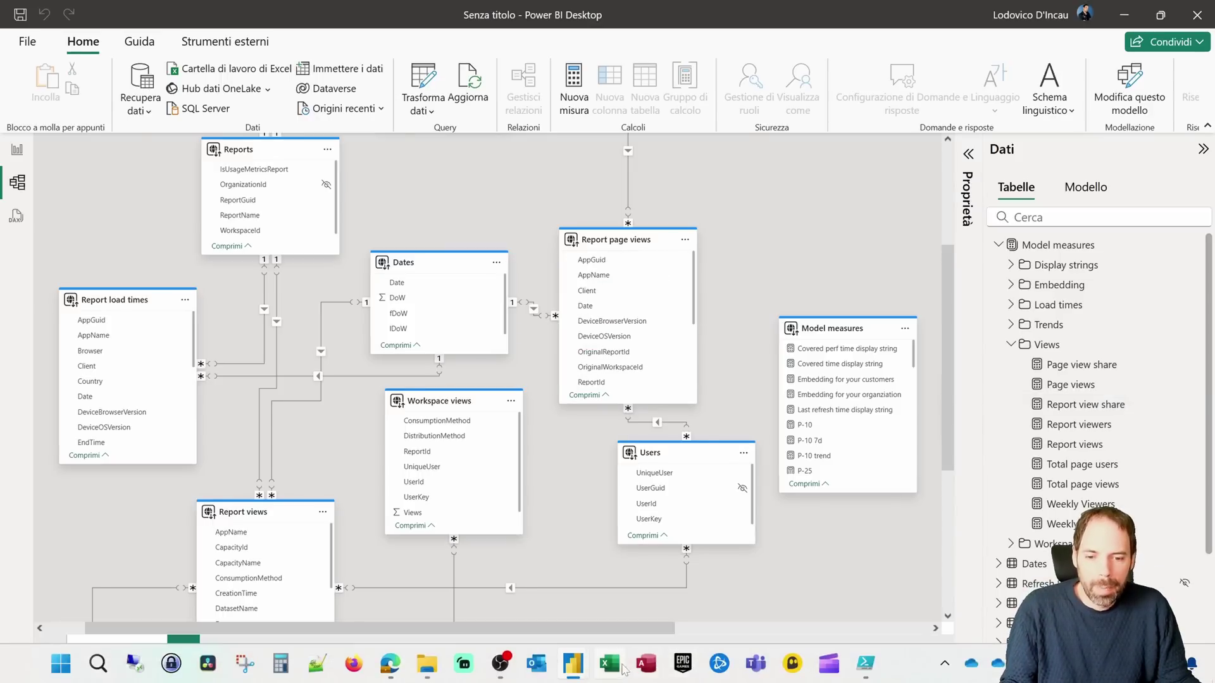
pyautogui.moveTo(572, 662)
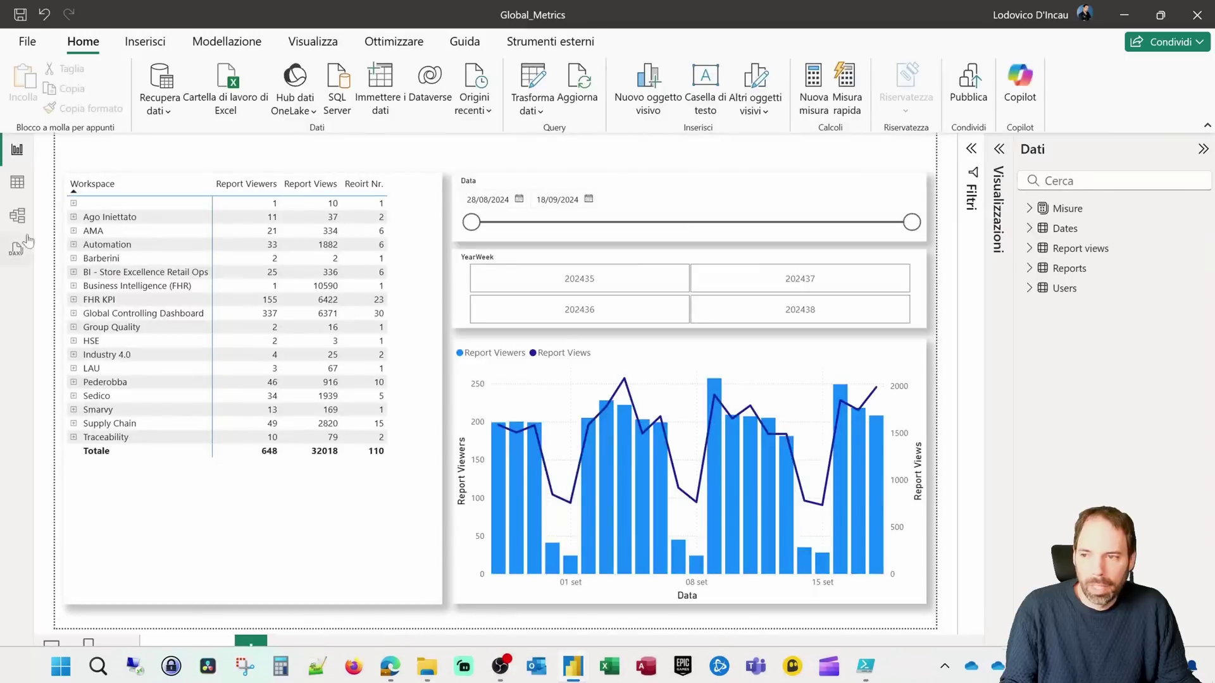
# - Cycle through the Global_Metrics, query editor and usage metrics windows, ending on Global_Metrics
pyautogui.click(572, 582)
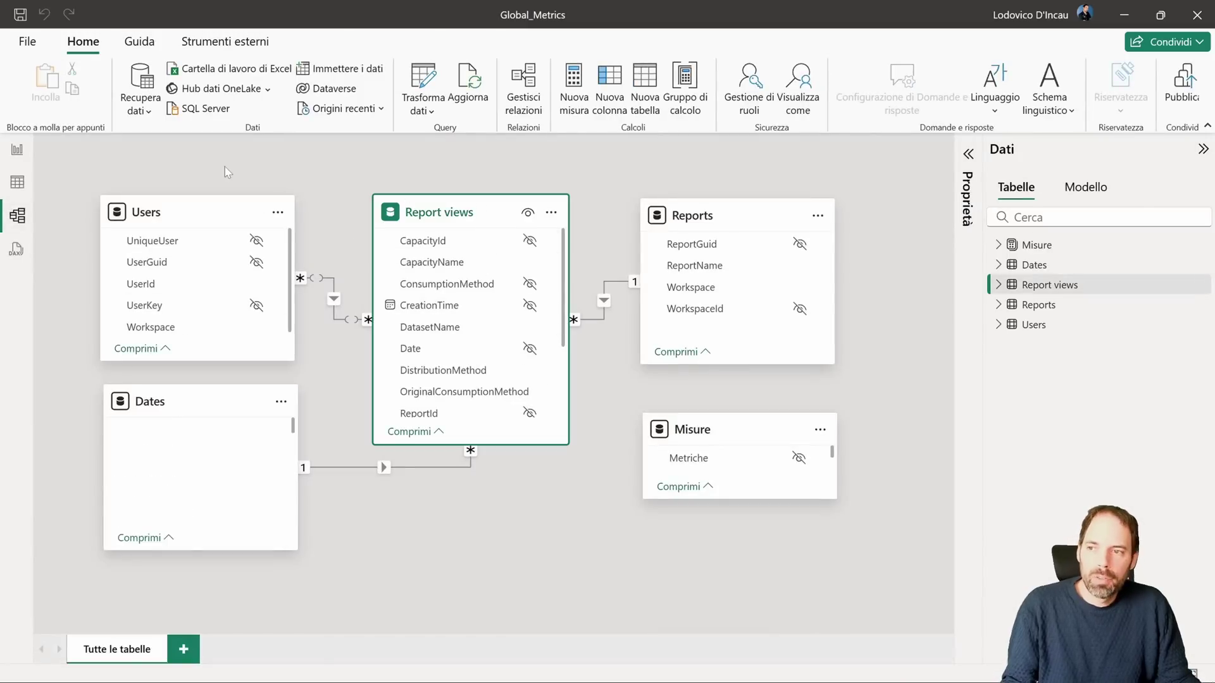
pyautogui.click(342, 174)
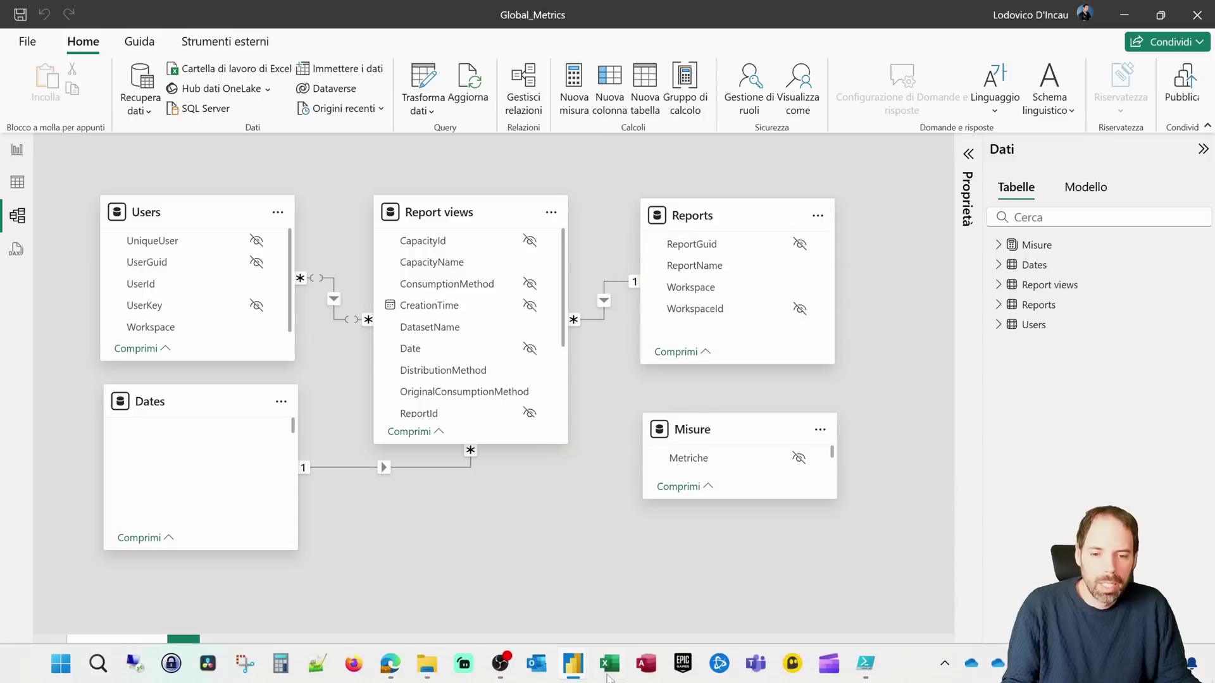
pyautogui.moveTo(572, 663)
pyautogui.click(583, 599)
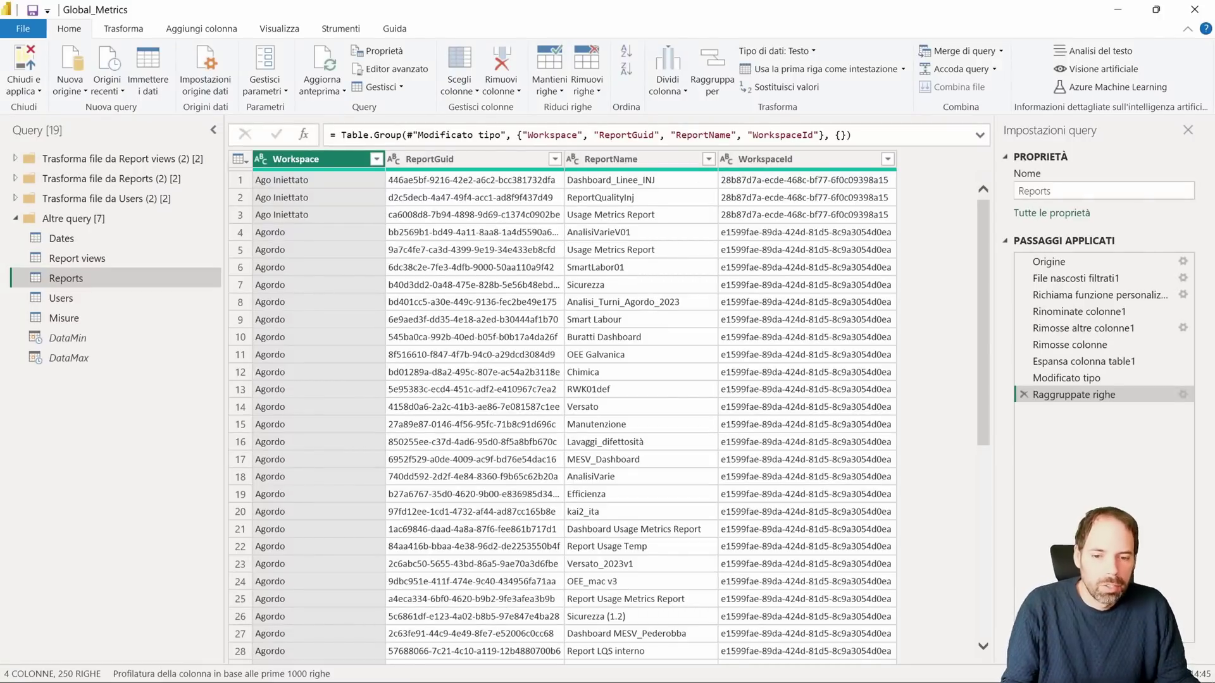
pyautogui.click(696, 569)
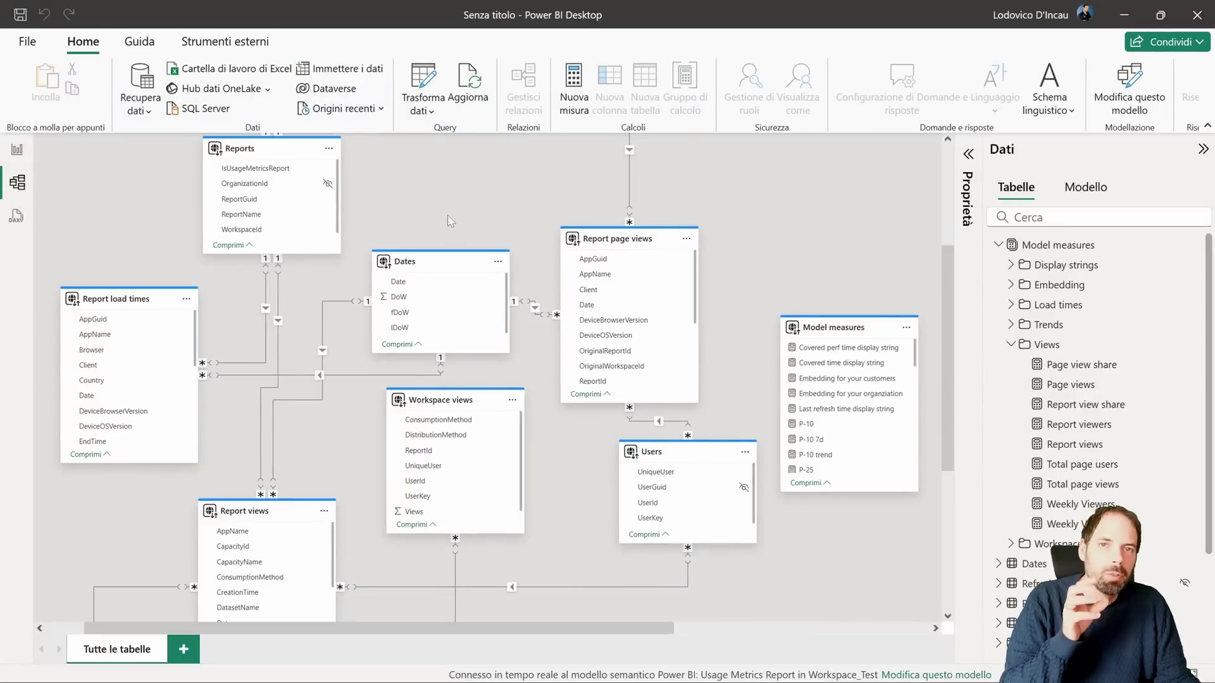
pyautogui.click(17, 147)
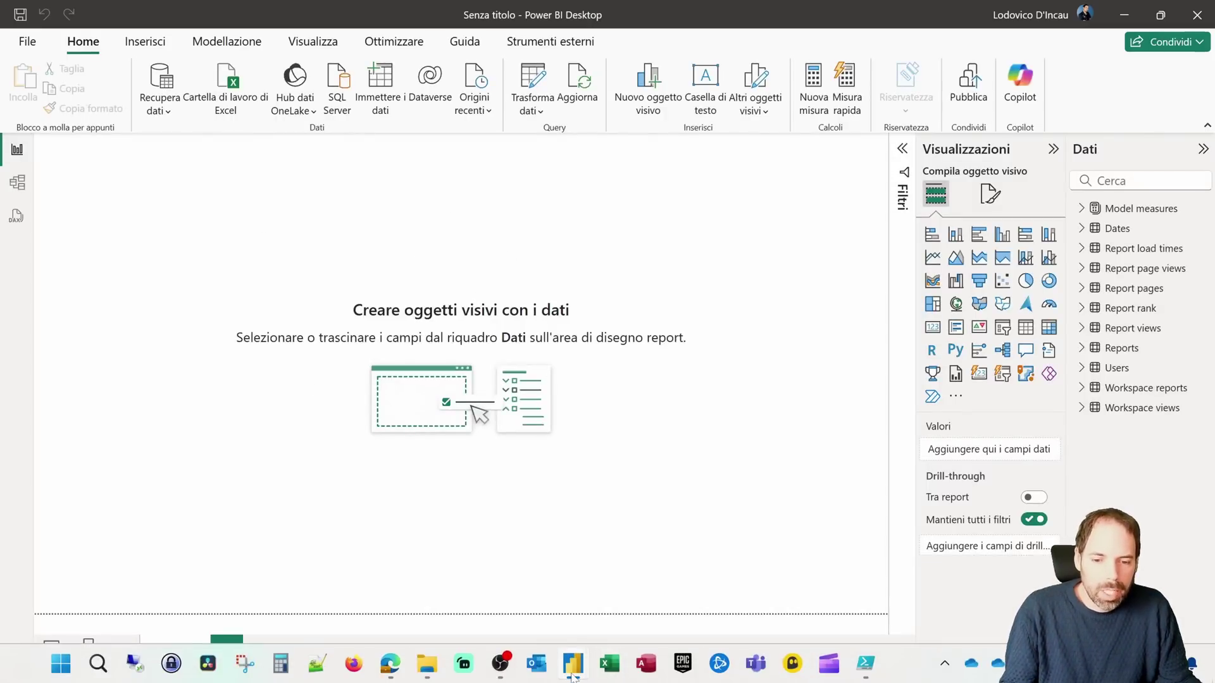
pyautogui.moveTo(572, 663)
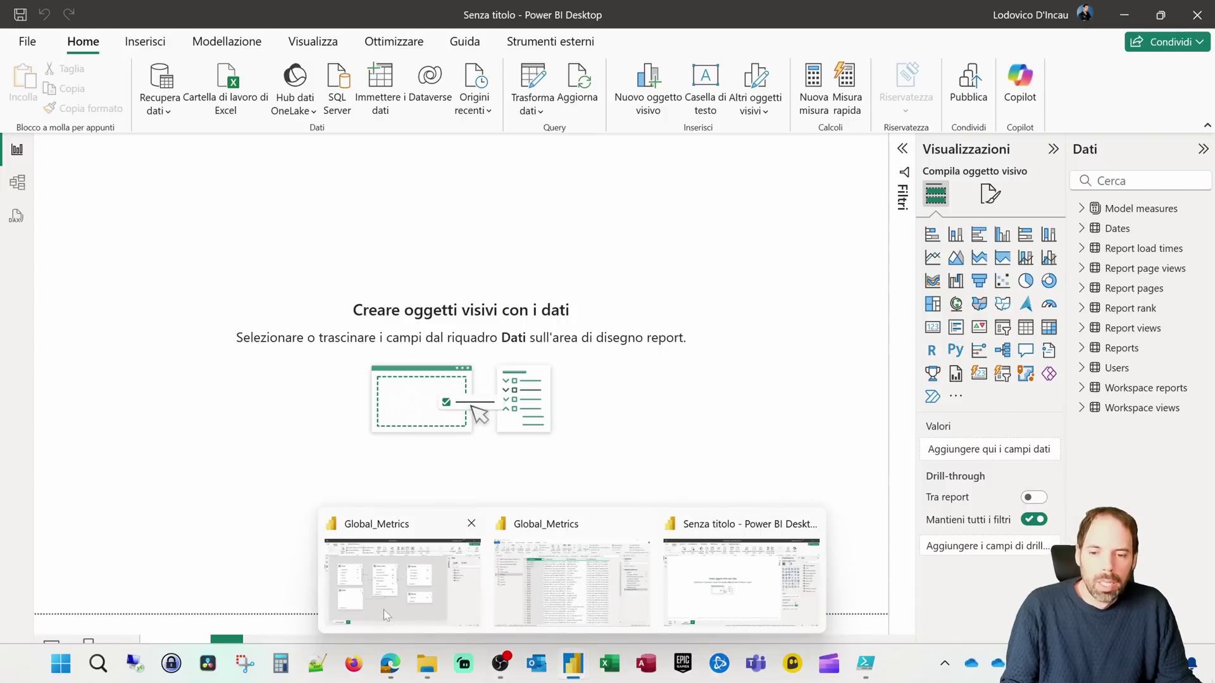
pyautogui.click(387, 615)
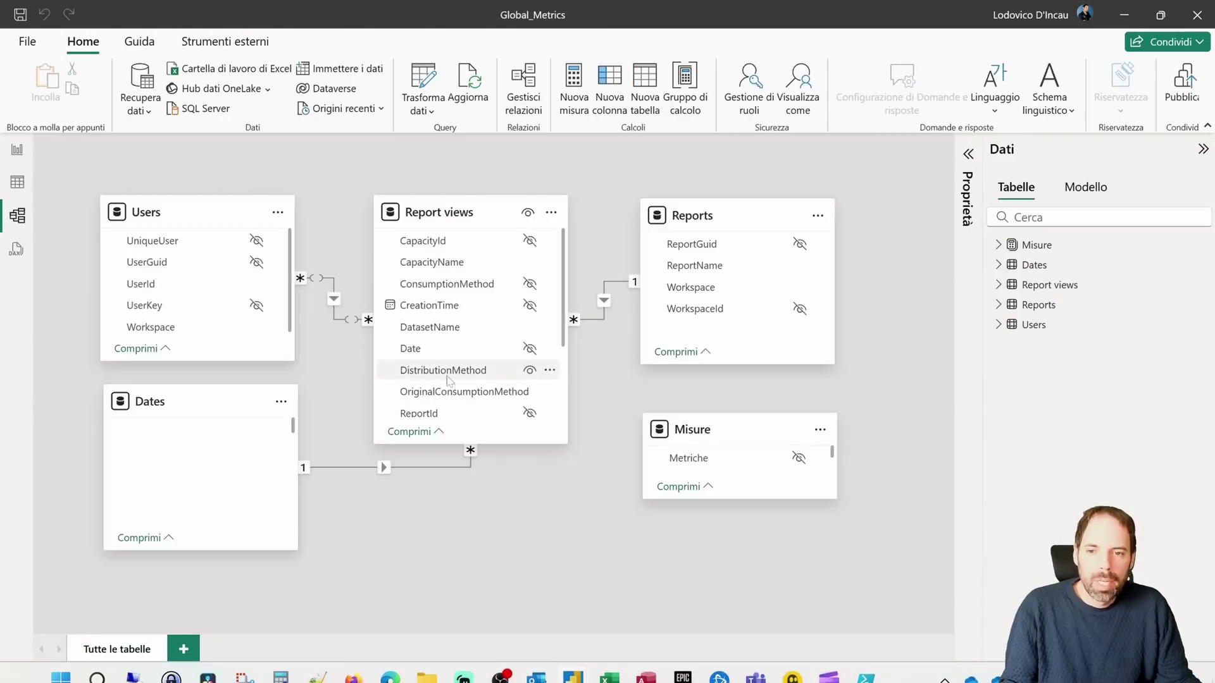
# - On the report page, view the DAX of the Misure measures Report Nr., Report Viewers and Report Views
pyautogui.click(19, 150)
pyautogui.click(1029, 209)
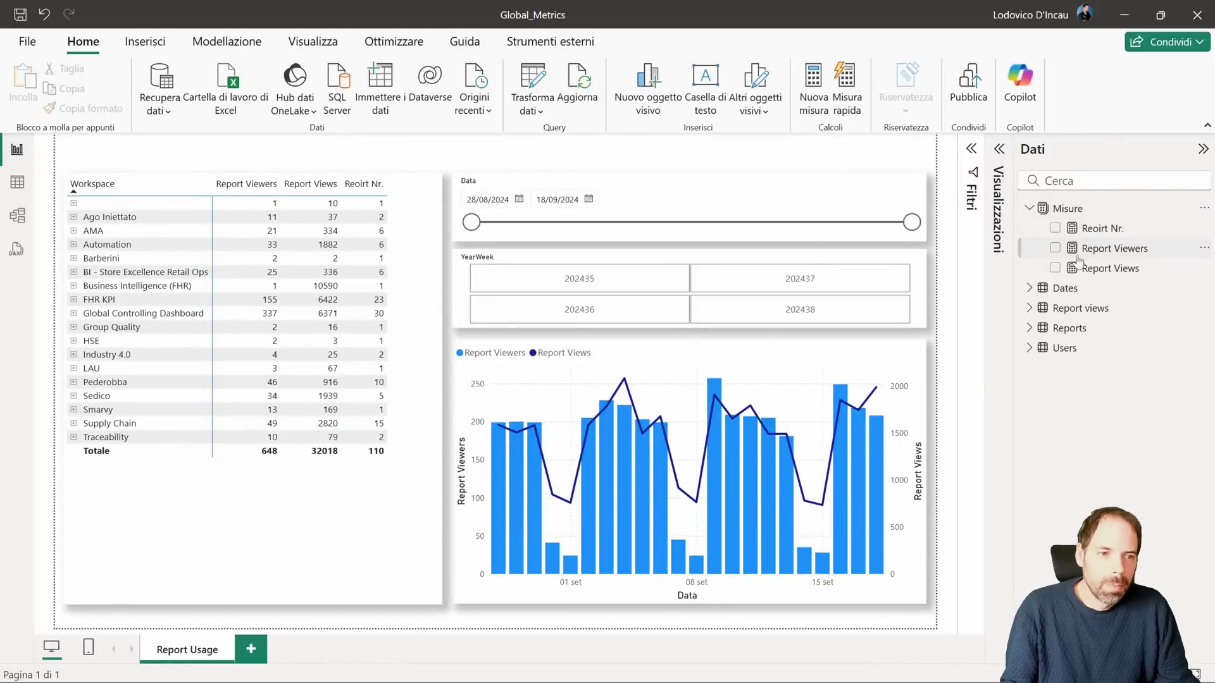
pyautogui.click(1105, 234)
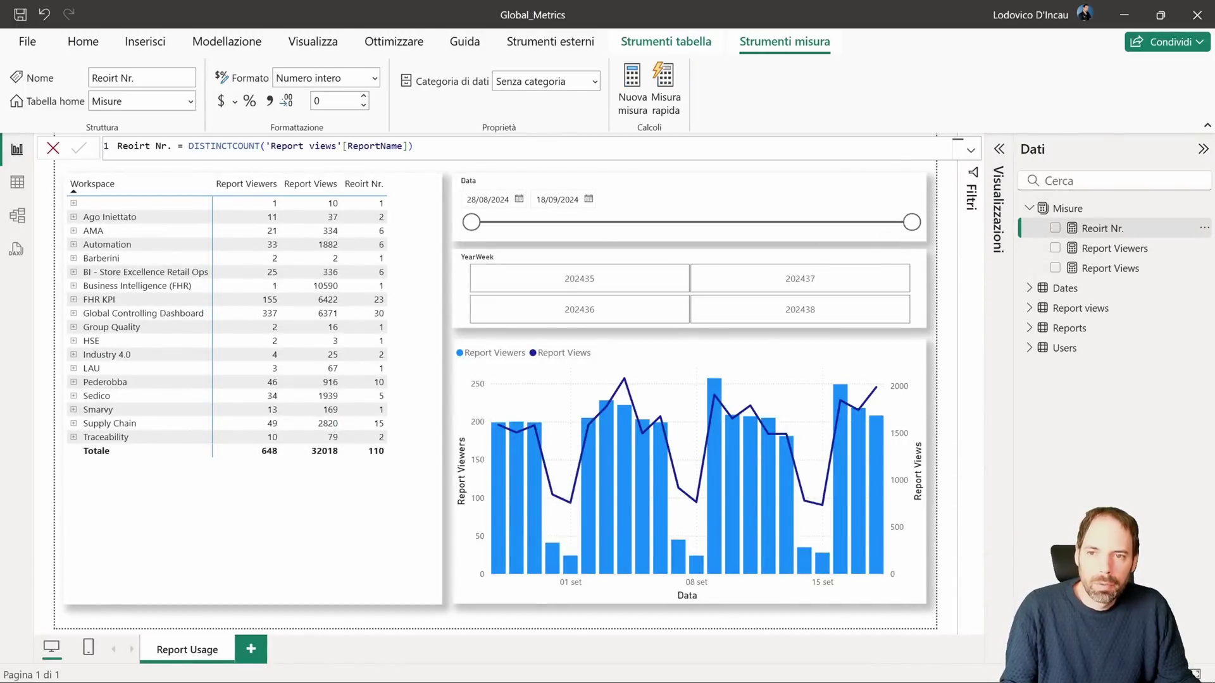
pyautogui.click(1121, 253)
pyautogui.click(1125, 269)
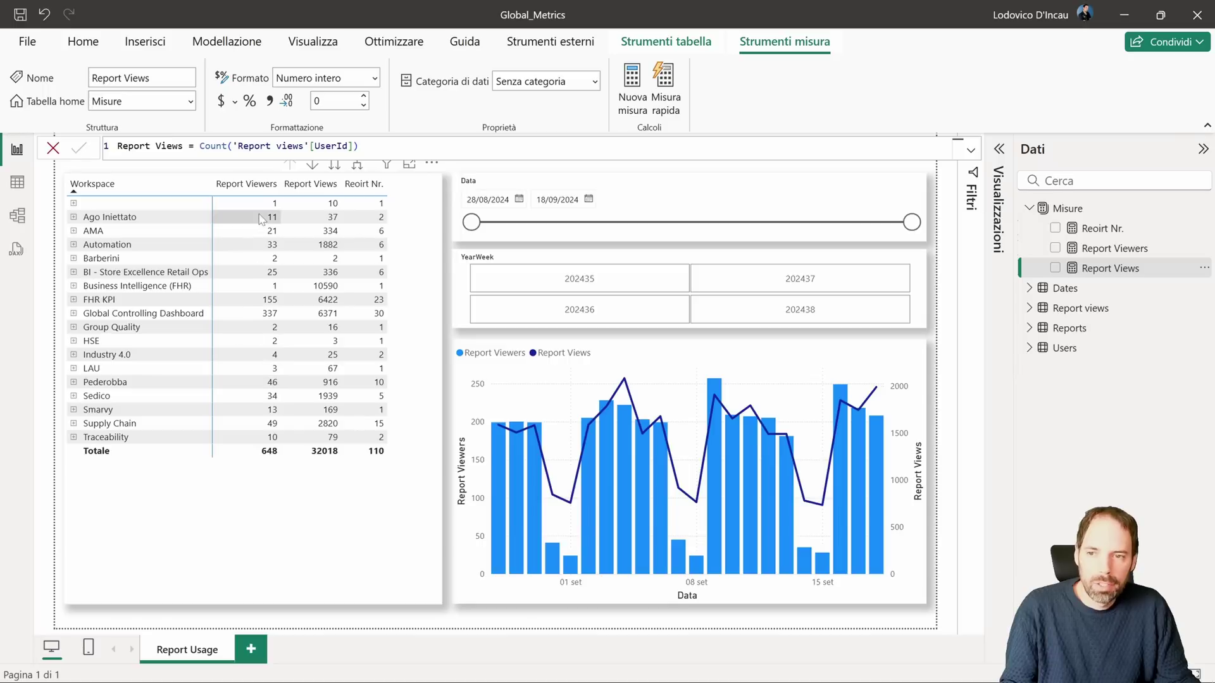
# - Expand and collapse the Pederobba matrix row, then shift the date slider back to 28/08/2024
pyautogui.click(74, 383)
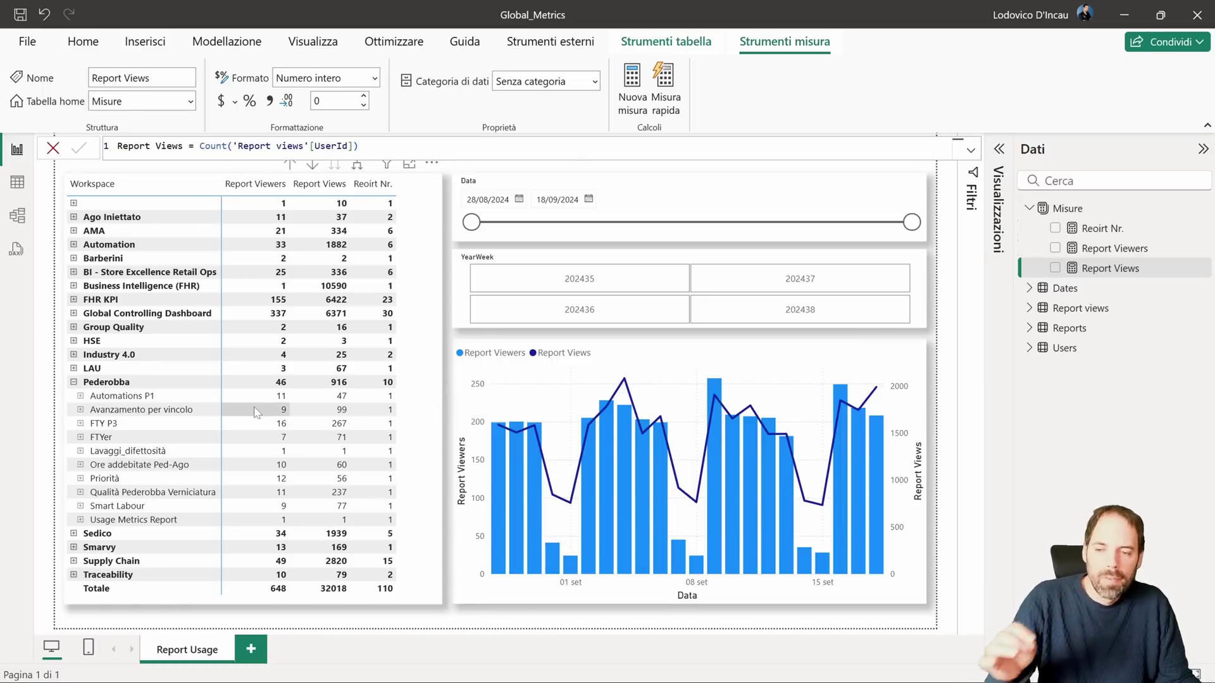
pyautogui.click(73, 382)
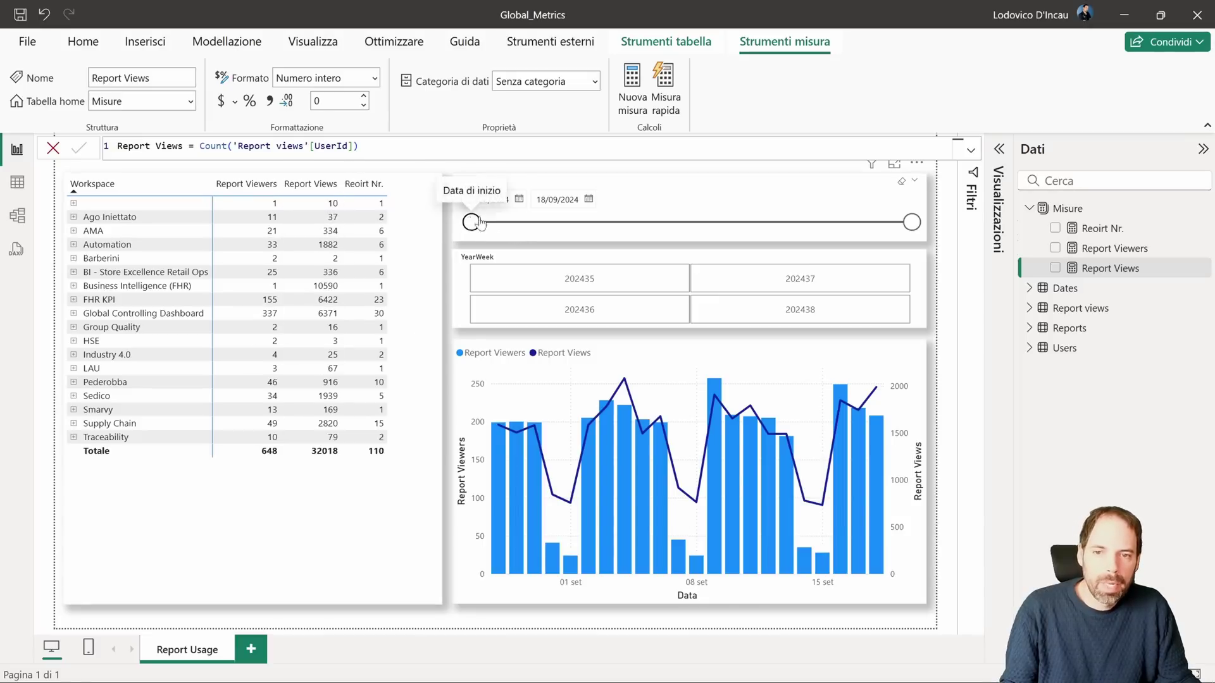
pyautogui.moveTo(479, 222); pyautogui.dragTo(702, 223)
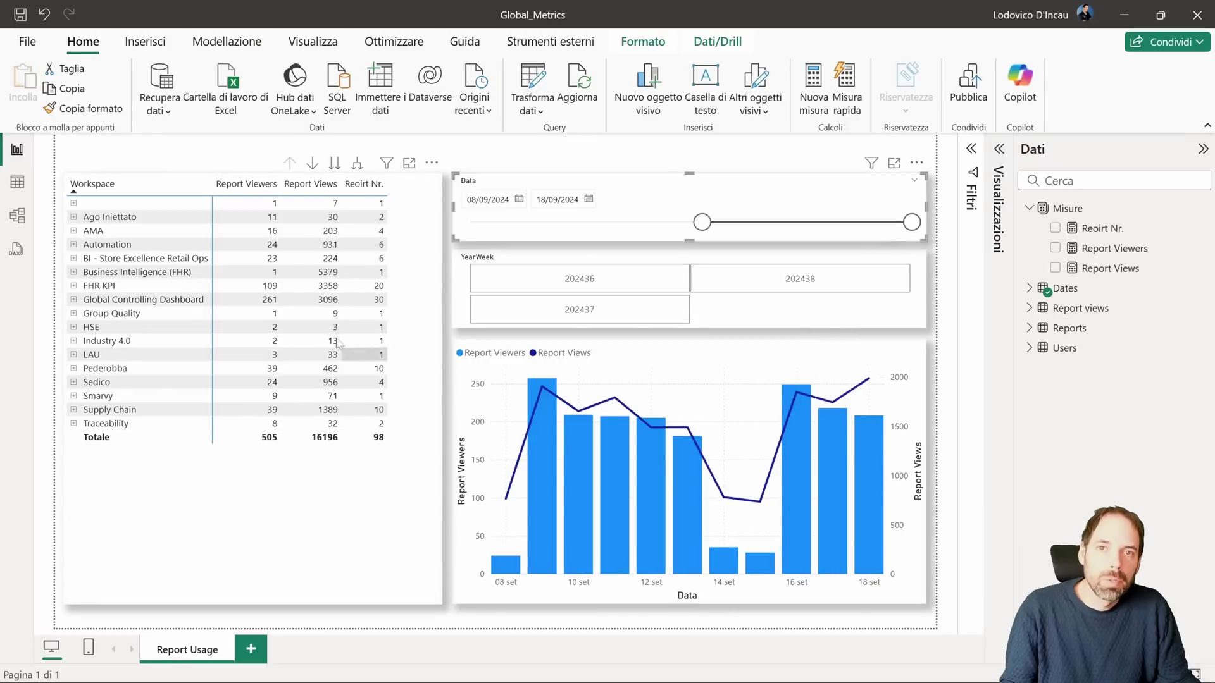
pyautogui.moveTo(702, 222); pyautogui.dragTo(471, 222)
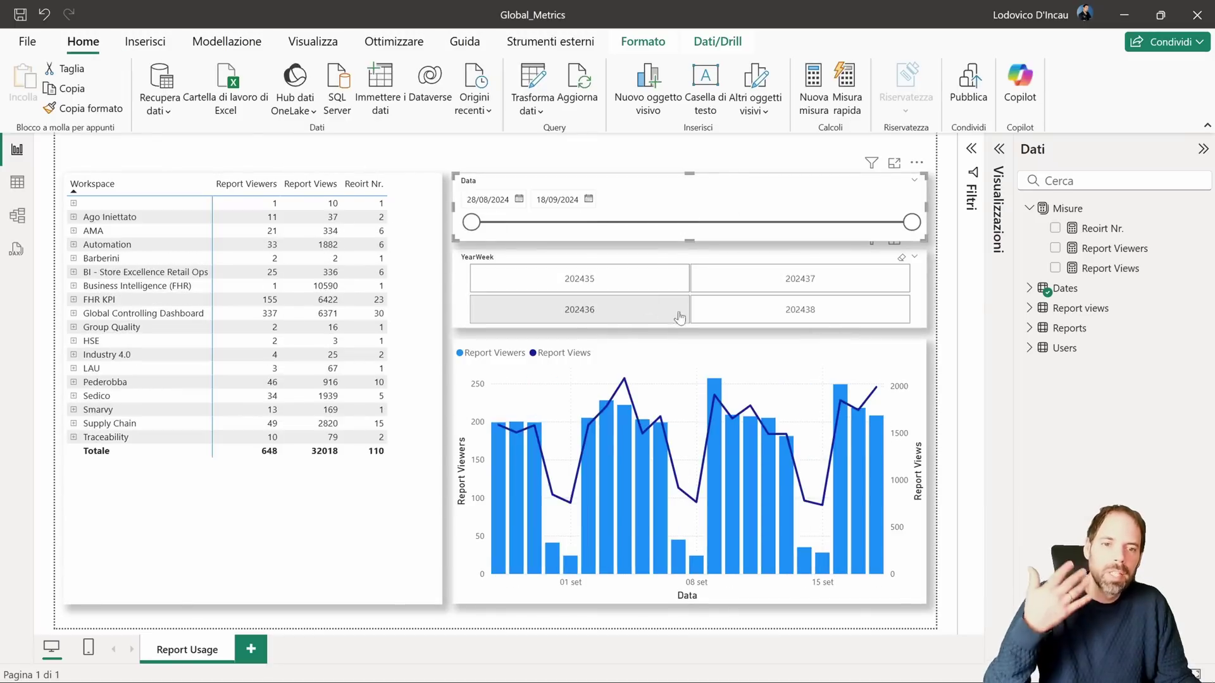
# - Filter by weeks 202437, 202438 and 202436, then clear the week filter
pyautogui.click(800, 281)
pyautogui.click(791, 311)
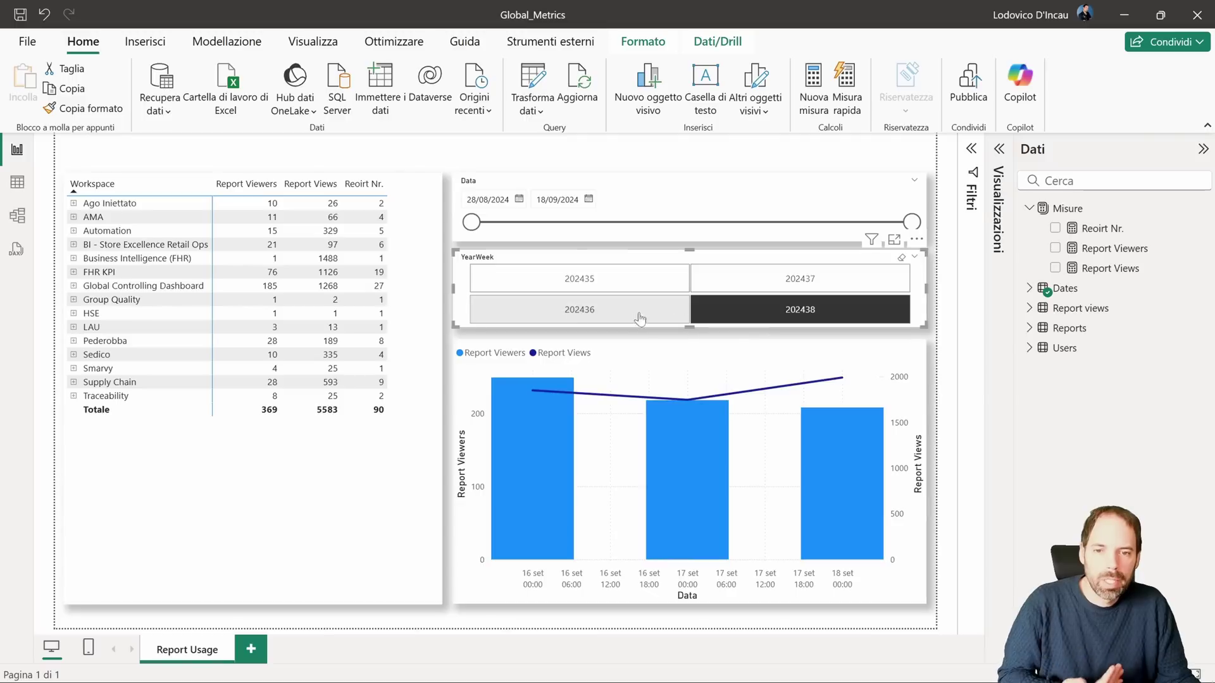
pyautogui.click(640, 318)
pyautogui.click(763, 286)
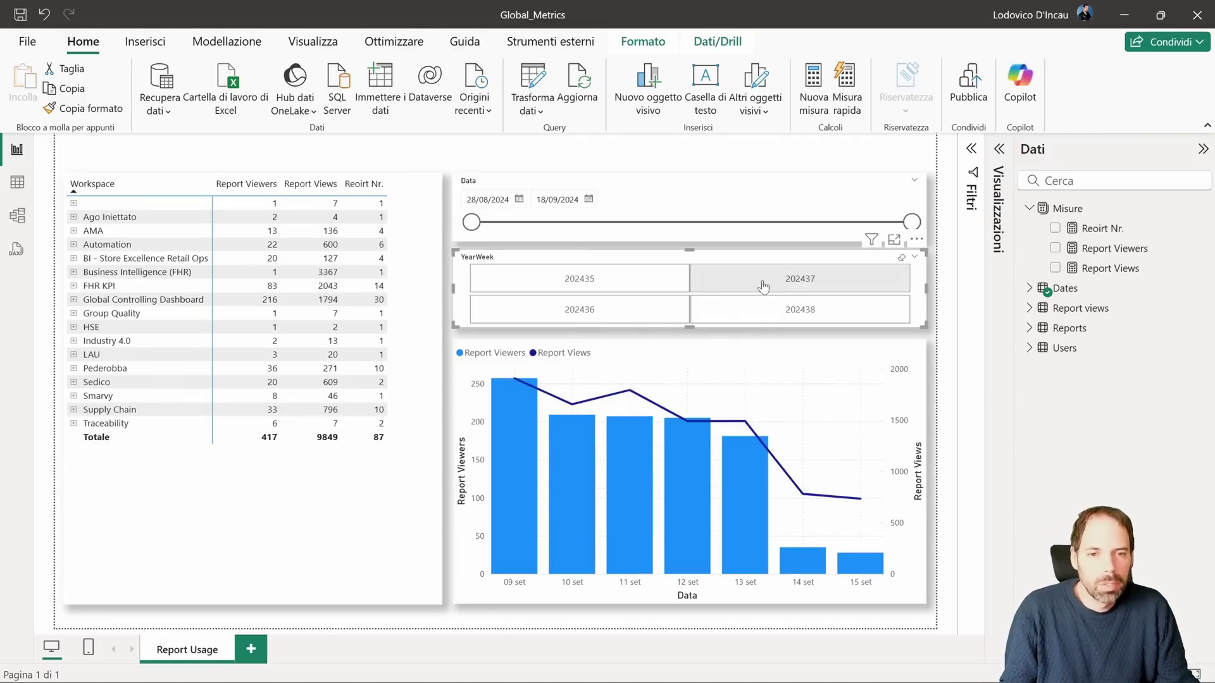
pyautogui.click(763, 286)
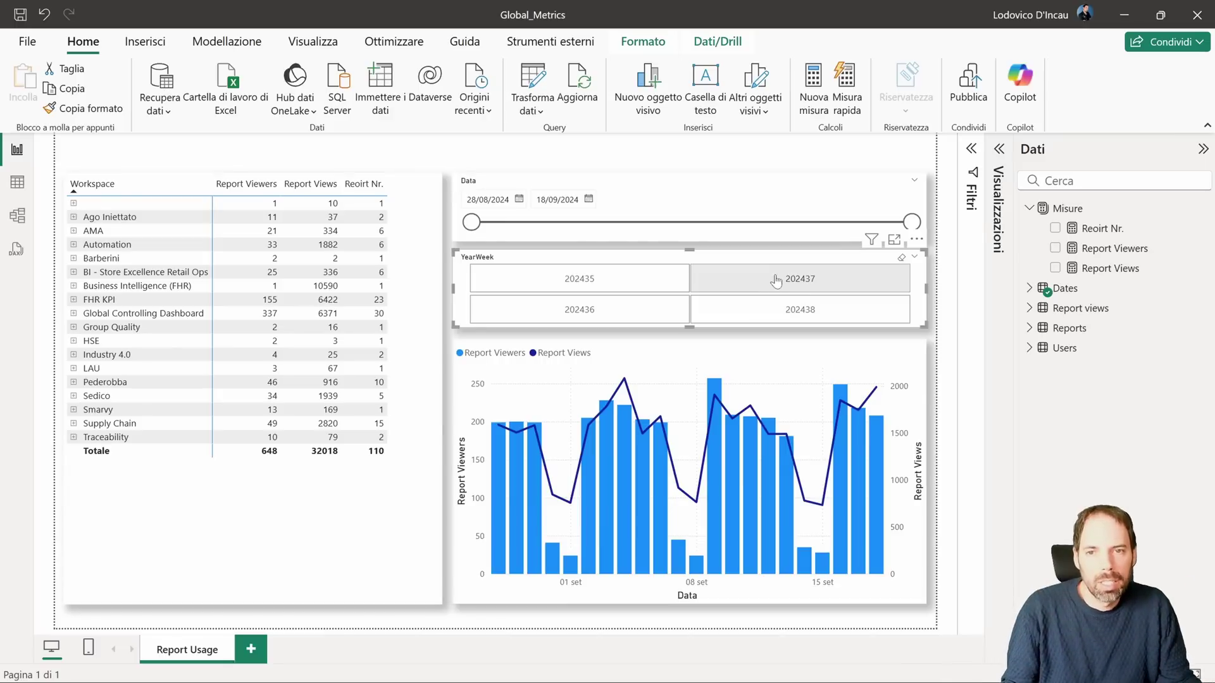
# - Open Power Query on the Reports query and select its Origine source step
pyautogui.click(535, 114)
pyautogui.click(544, 136)
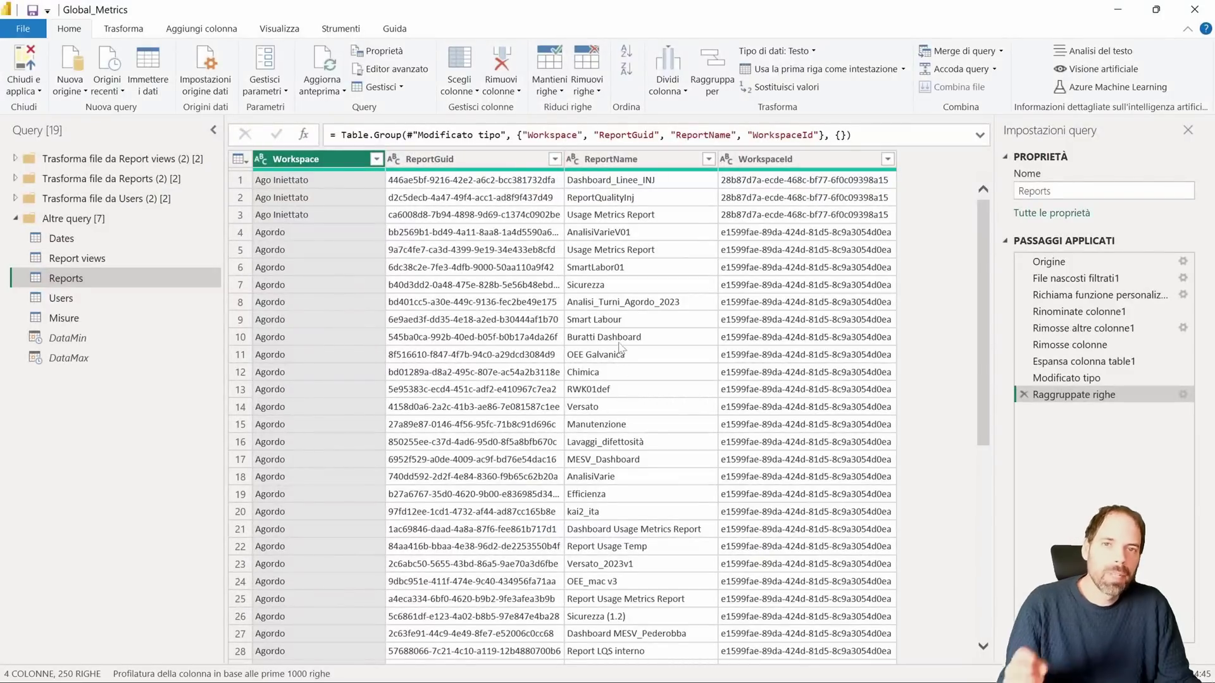
pyautogui.click(1068, 261)
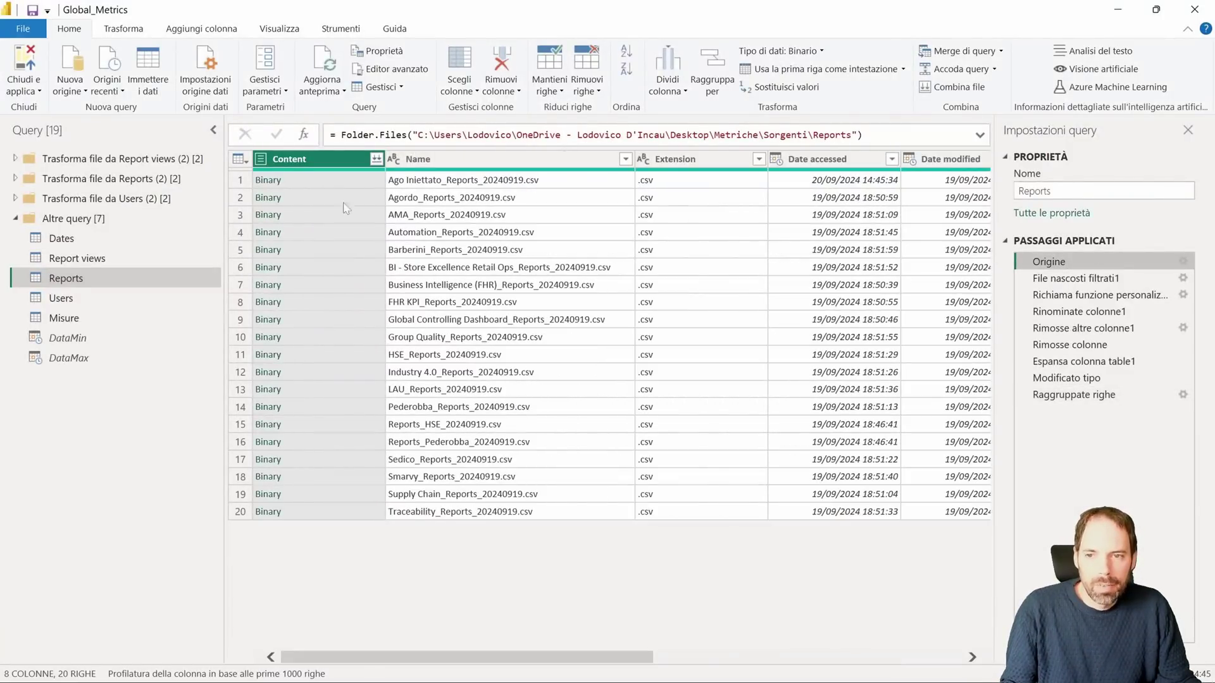
# - Start a new Folder source, browse to Desktop > Metriche > Reports, then cancel
pyautogui.click(82, 98)
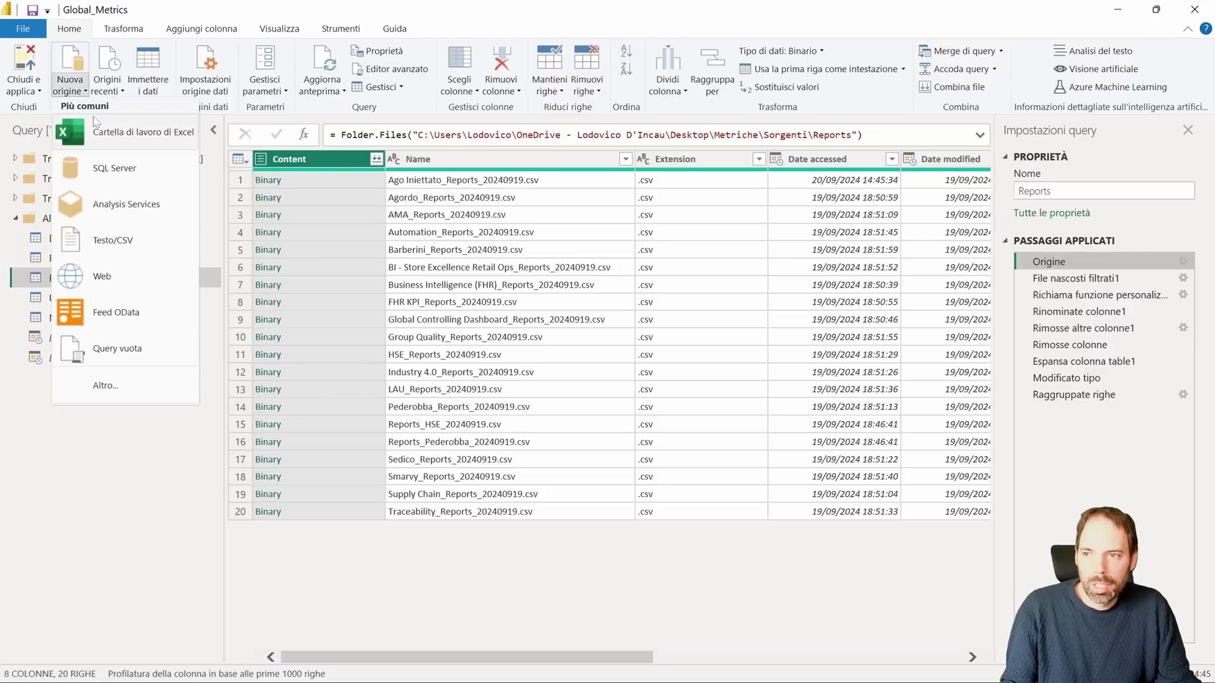
pyautogui.click(122, 386)
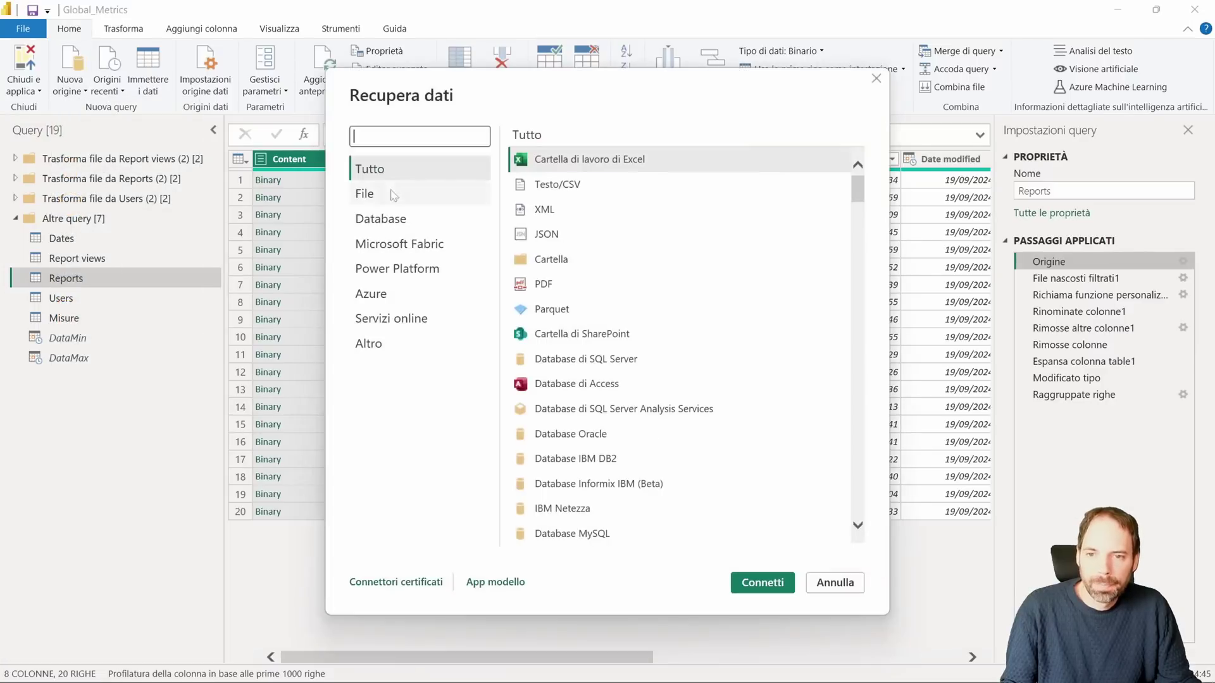
pyautogui.click(563, 264)
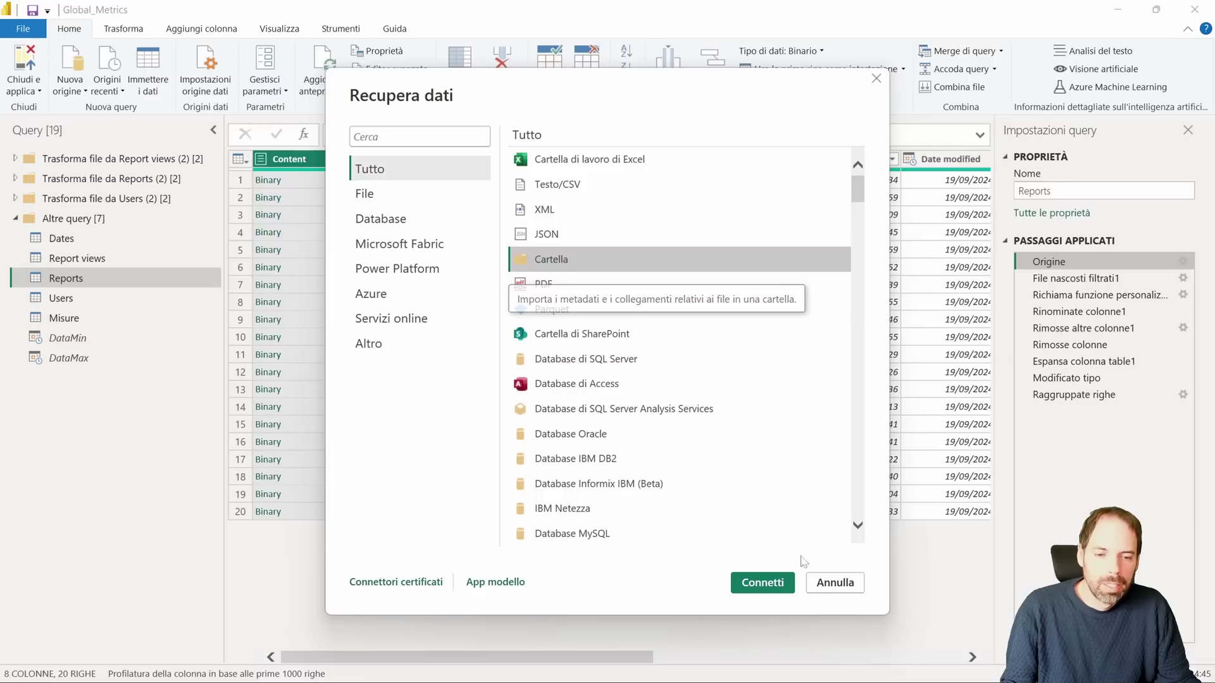
pyautogui.click(778, 583)
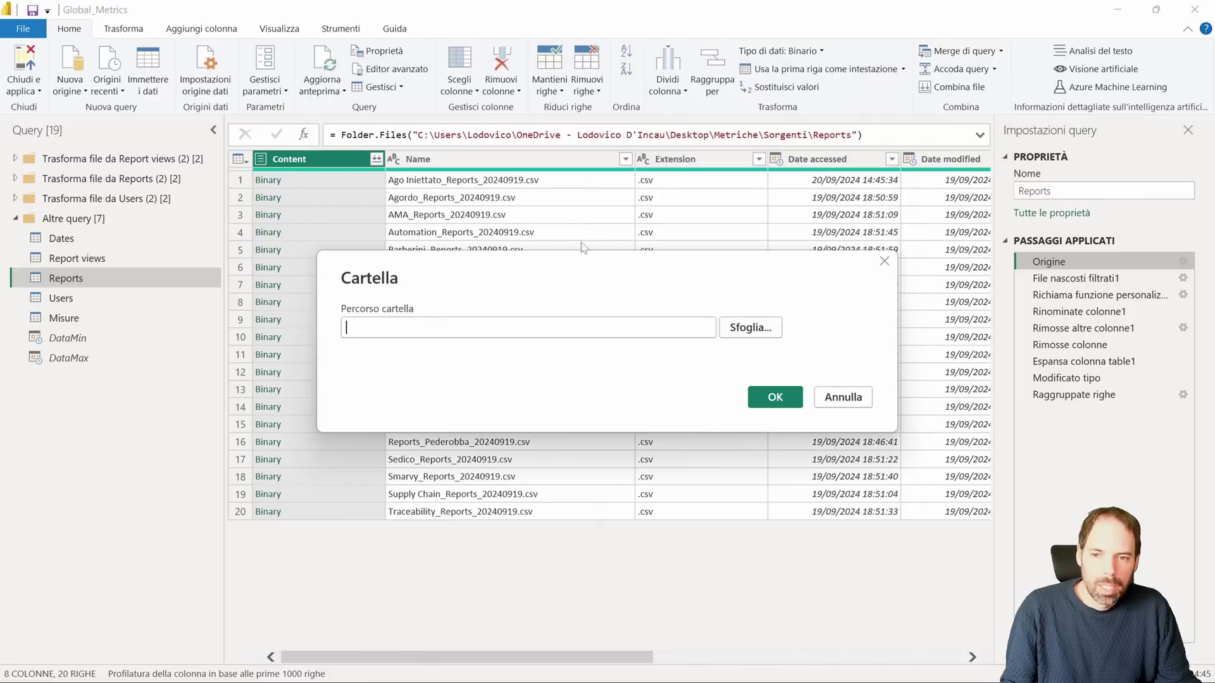
pyautogui.click(745, 331)
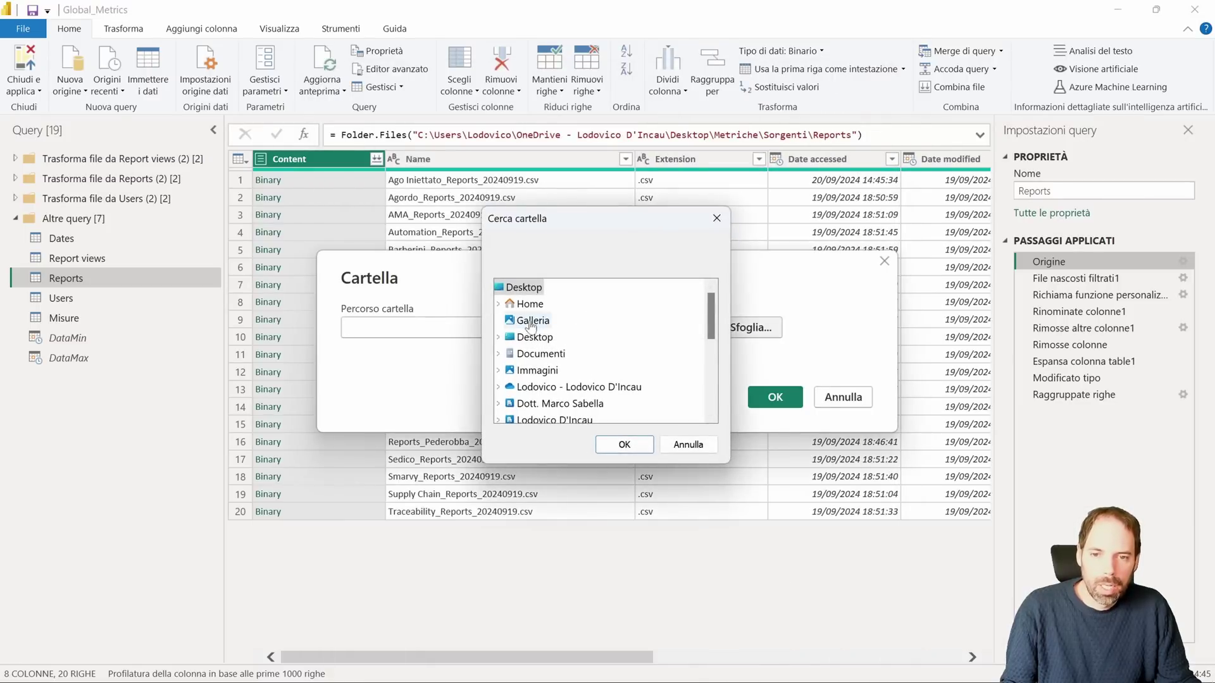
pyautogui.click(498, 338)
pyautogui.click(545, 354)
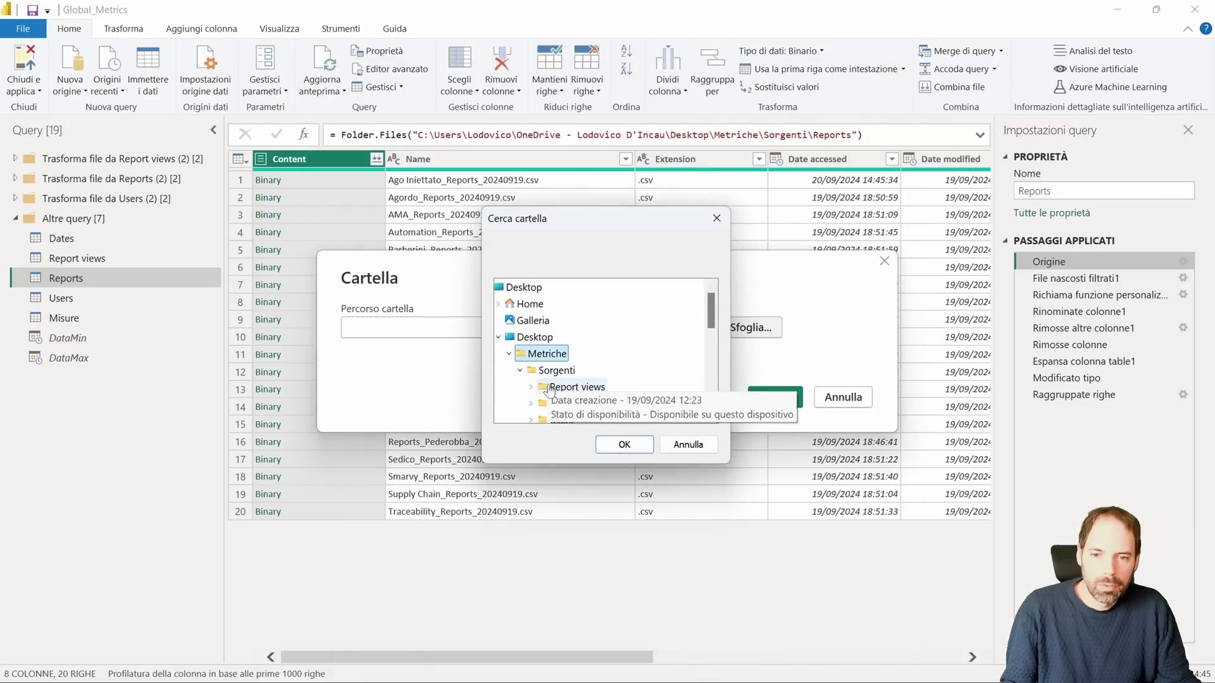
pyautogui.click(567, 405)
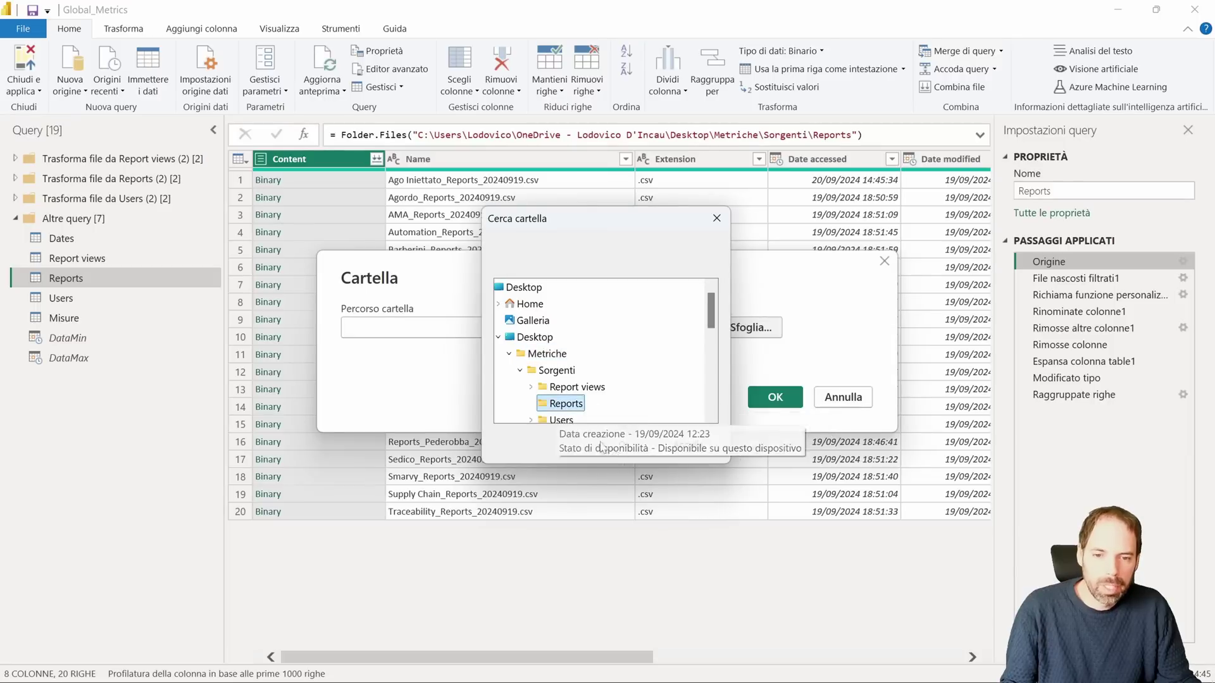
pyautogui.click(687, 444)
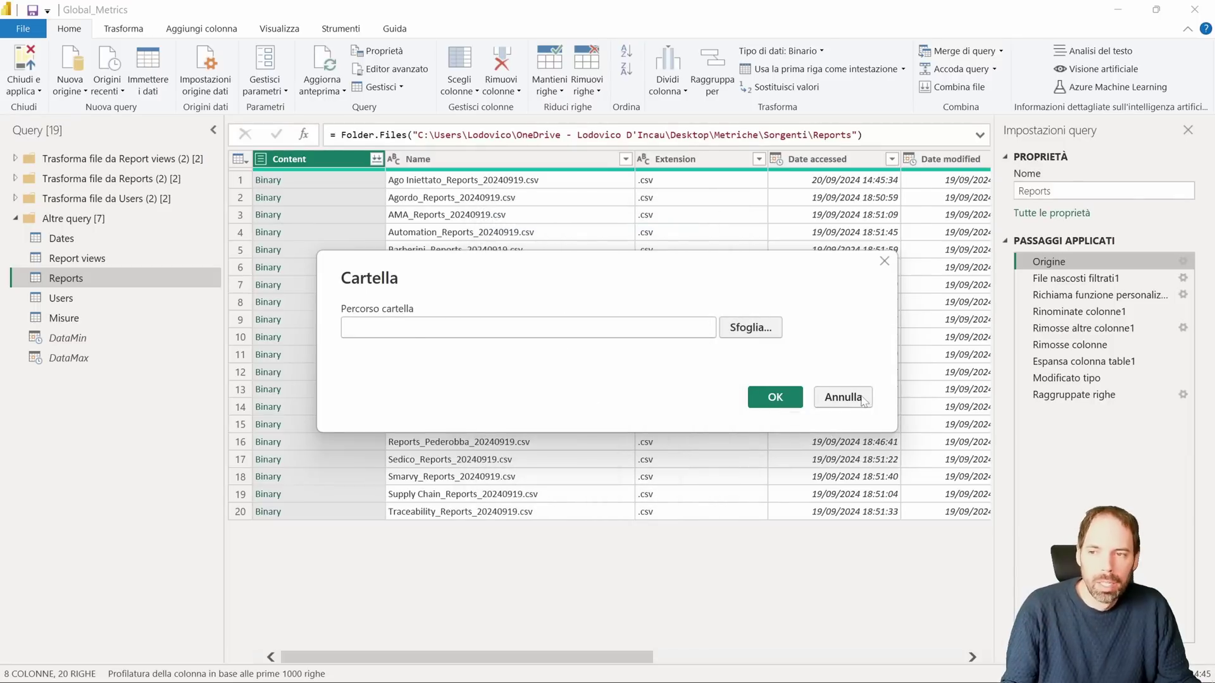
pyautogui.click(843, 396)
# - Collapse the Trasforma file da Reports group and select the Reports query
pyautogui.click(15, 178)
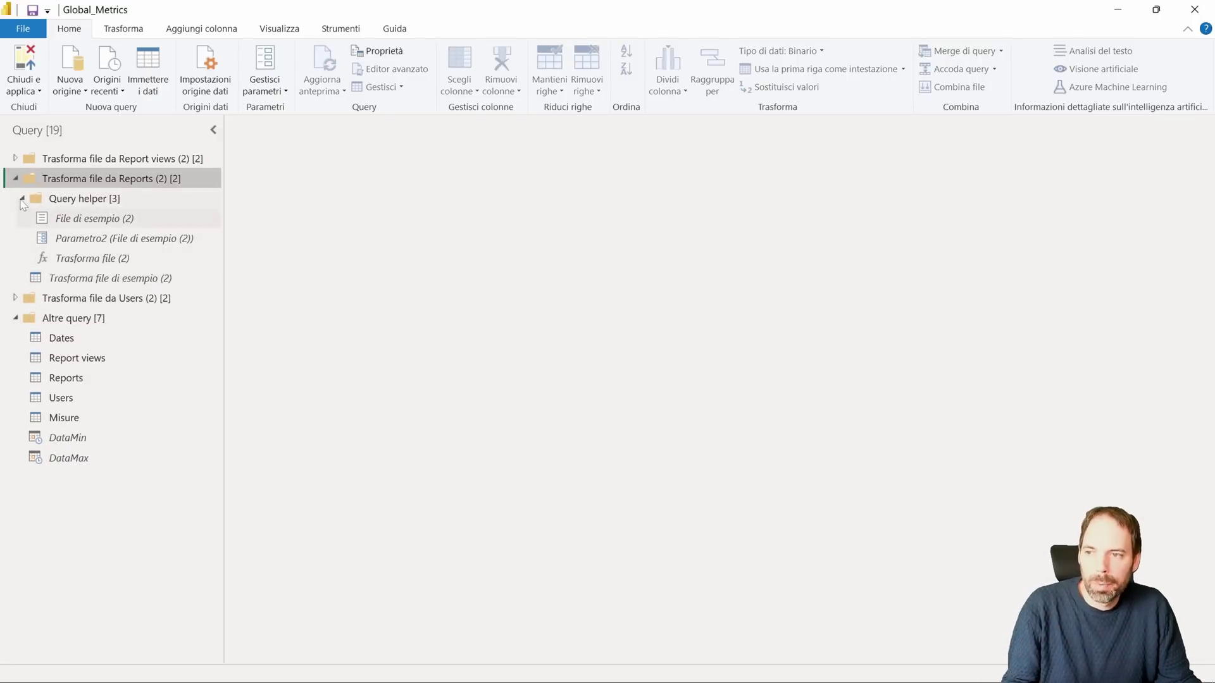
pyautogui.click(15, 179)
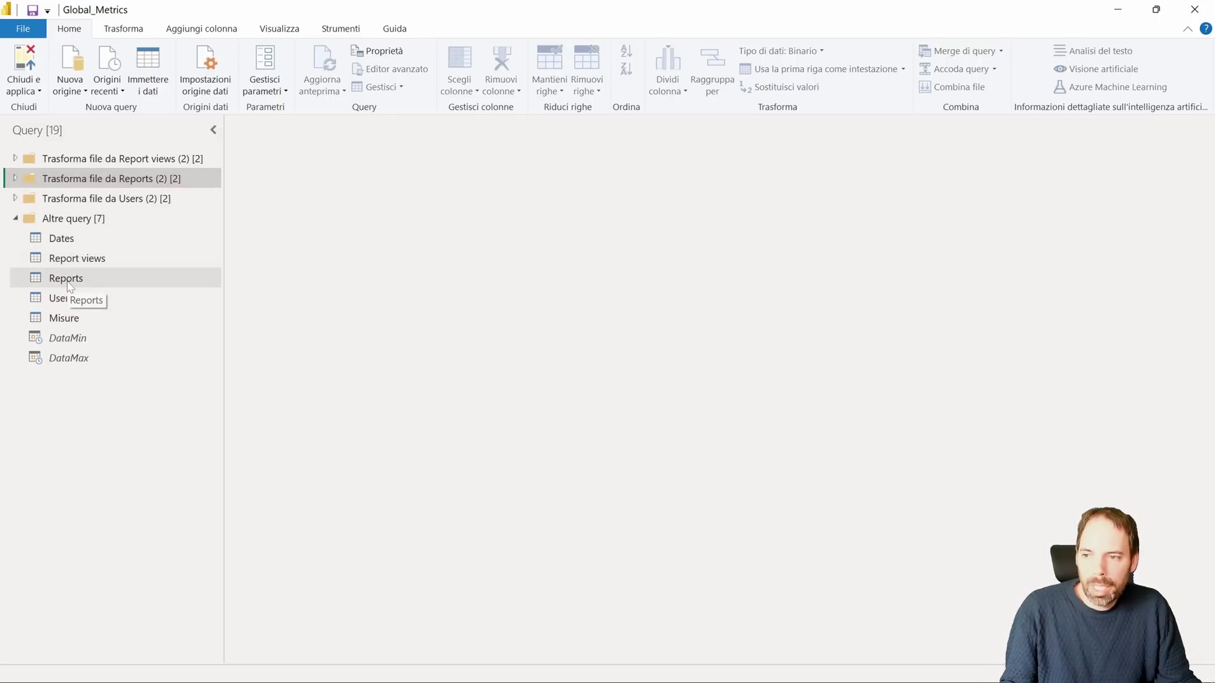
pyautogui.click(67, 279)
# - Step through the Reports applied steps from Origine to the final Raggruppate righe table (250 rows)
pyautogui.click(1047, 262)
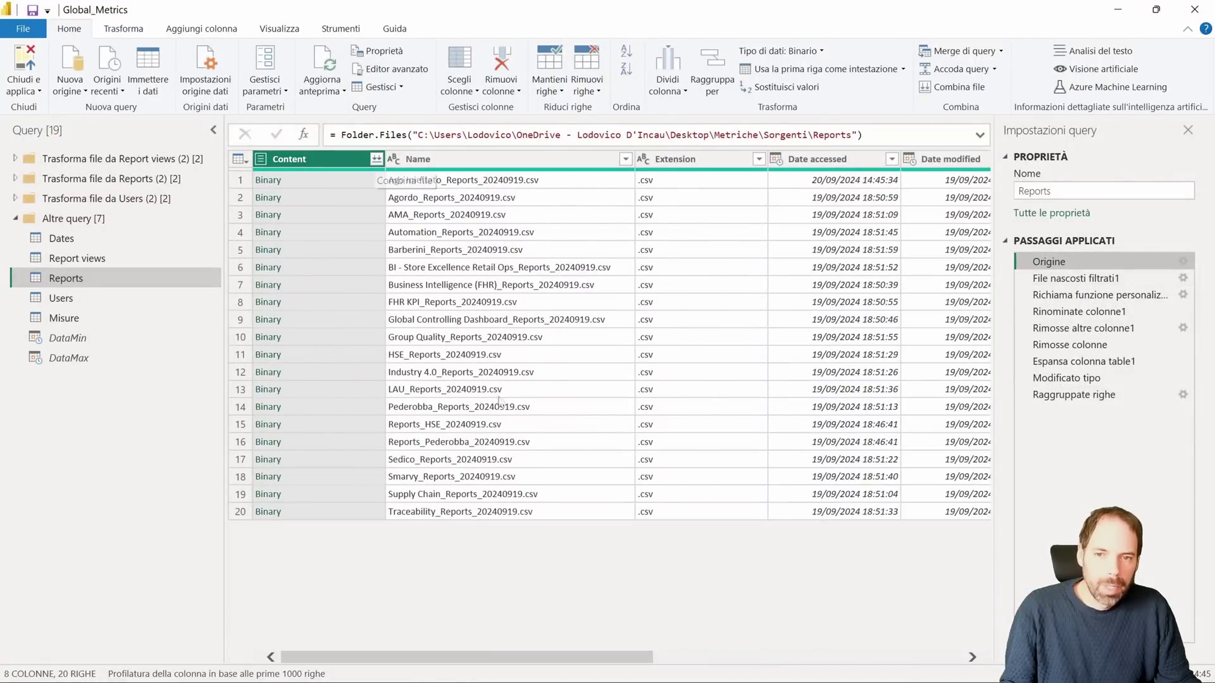
pyautogui.click(1075, 279)
pyautogui.click(1065, 295)
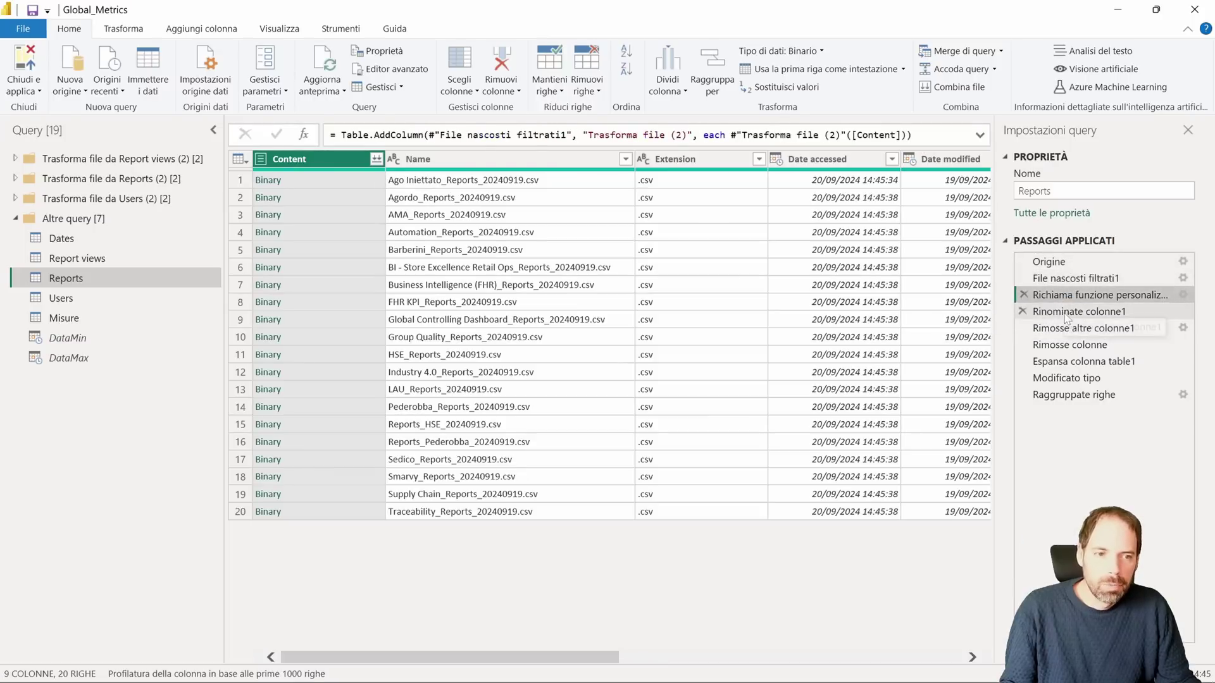
pyautogui.click(1067, 311)
pyautogui.click(1067, 327)
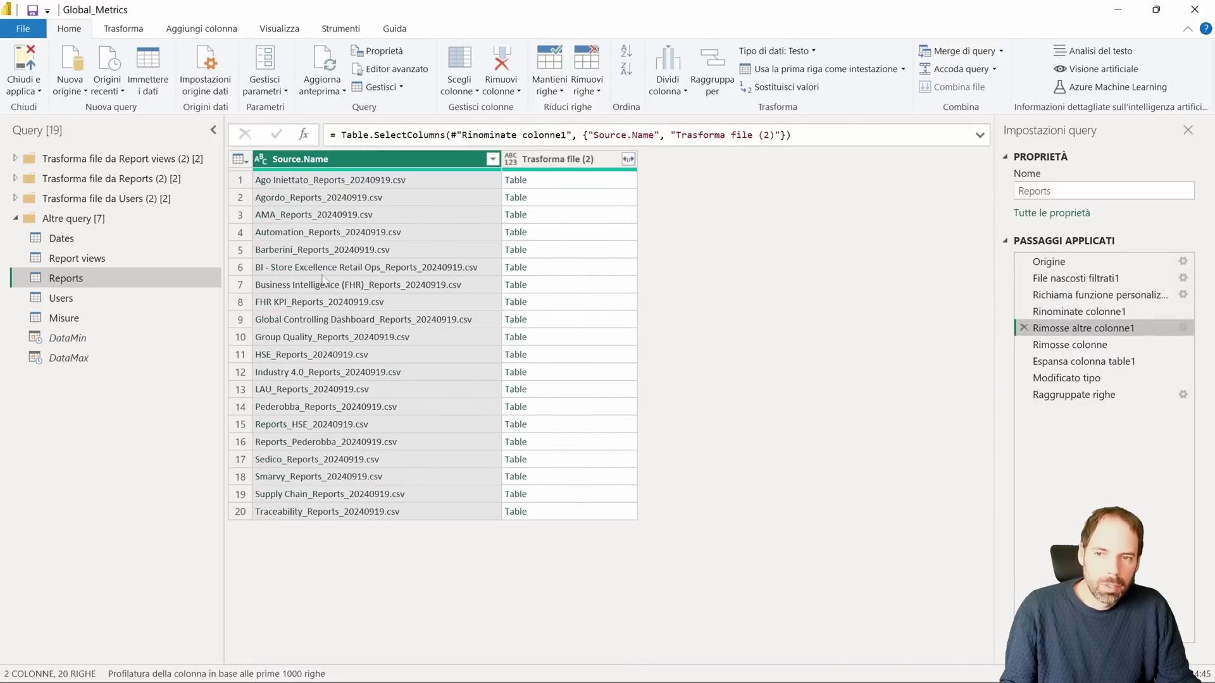
pyautogui.click(1069, 345)
pyautogui.click(1073, 362)
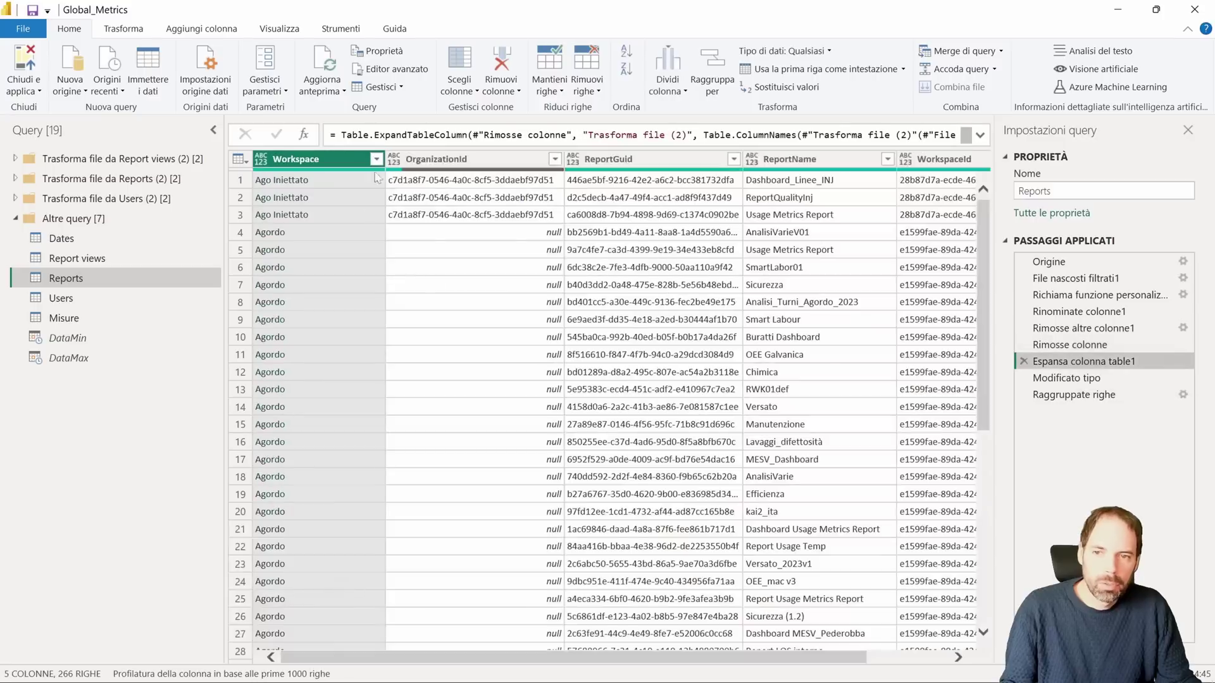
pyautogui.click(1070, 380)
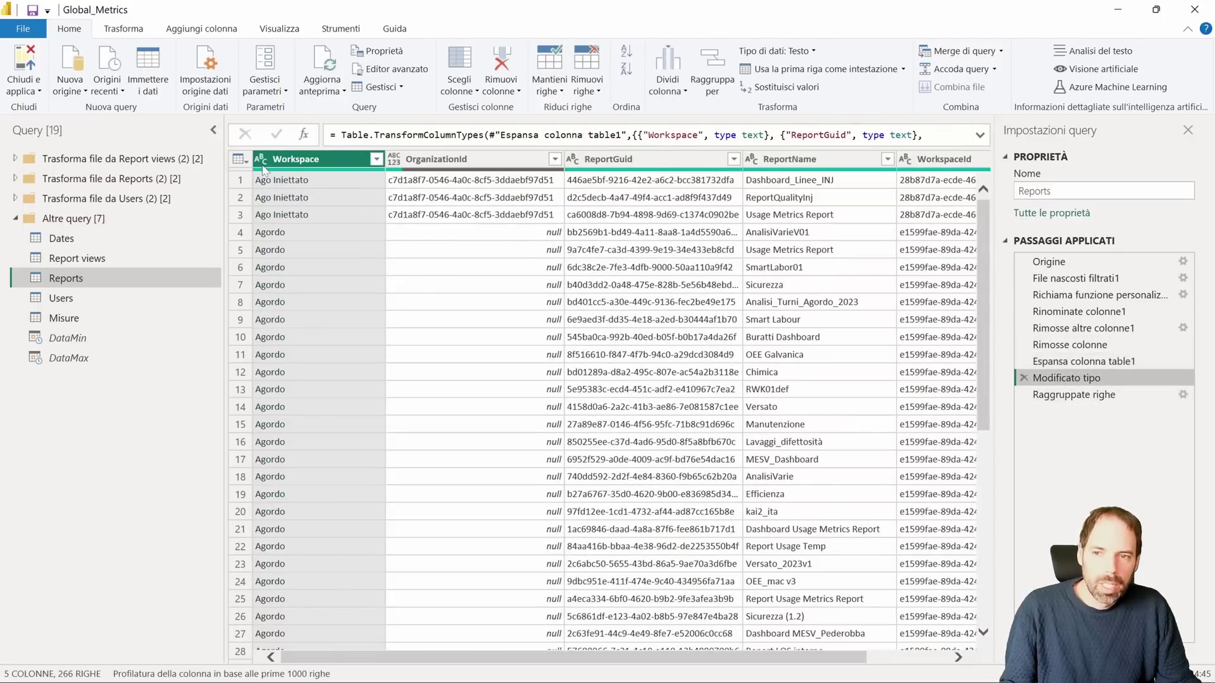
pyautogui.click(1073, 395)
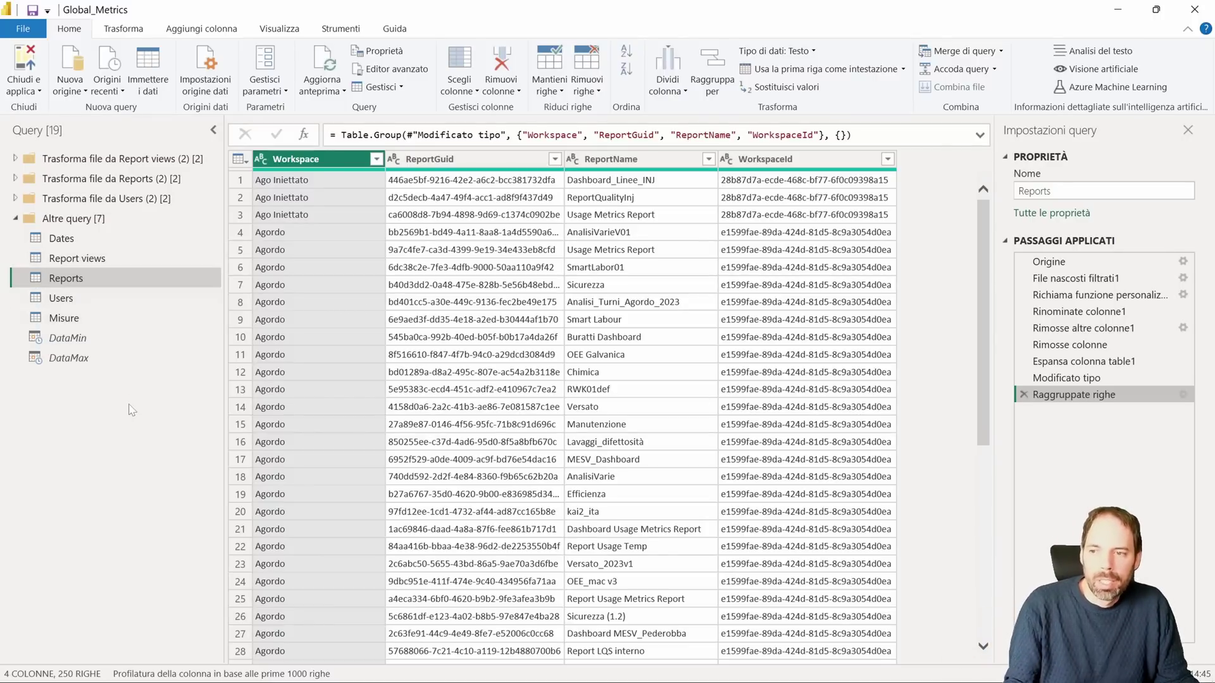
# - Show the Dates query's 22 rows, 28/08/2024 to 18/09/2024, filtered between DataMin and DataMax
pyautogui.click(66, 320)
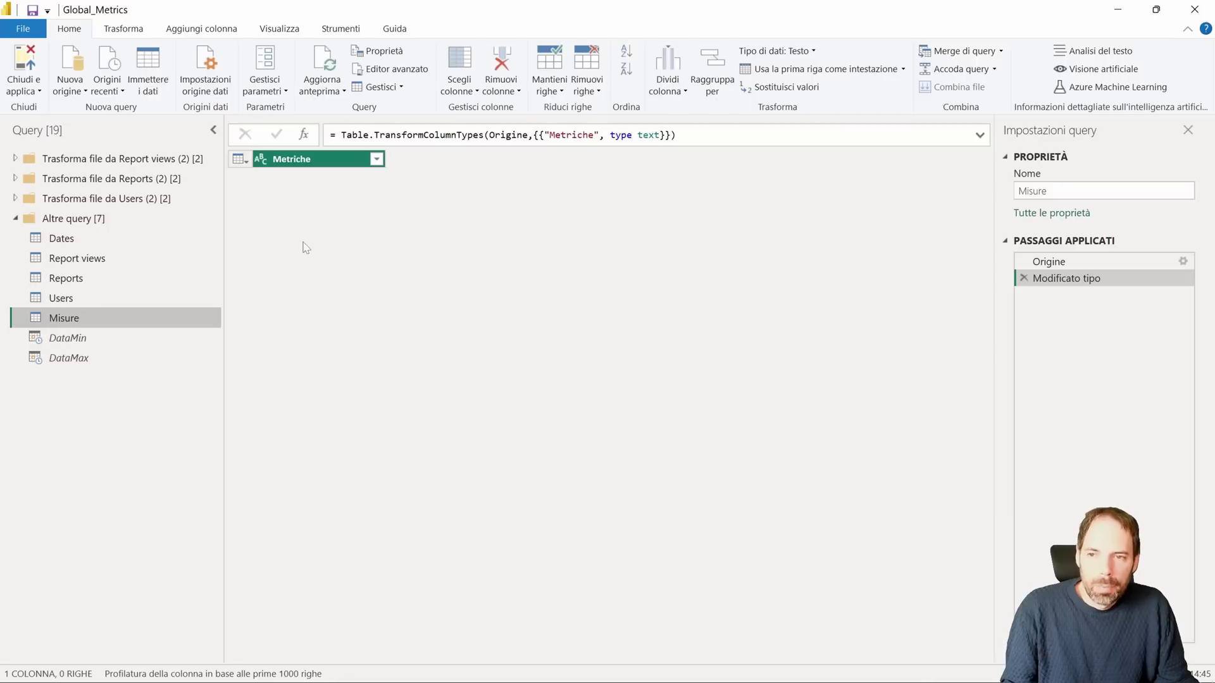
pyautogui.click(143, 244)
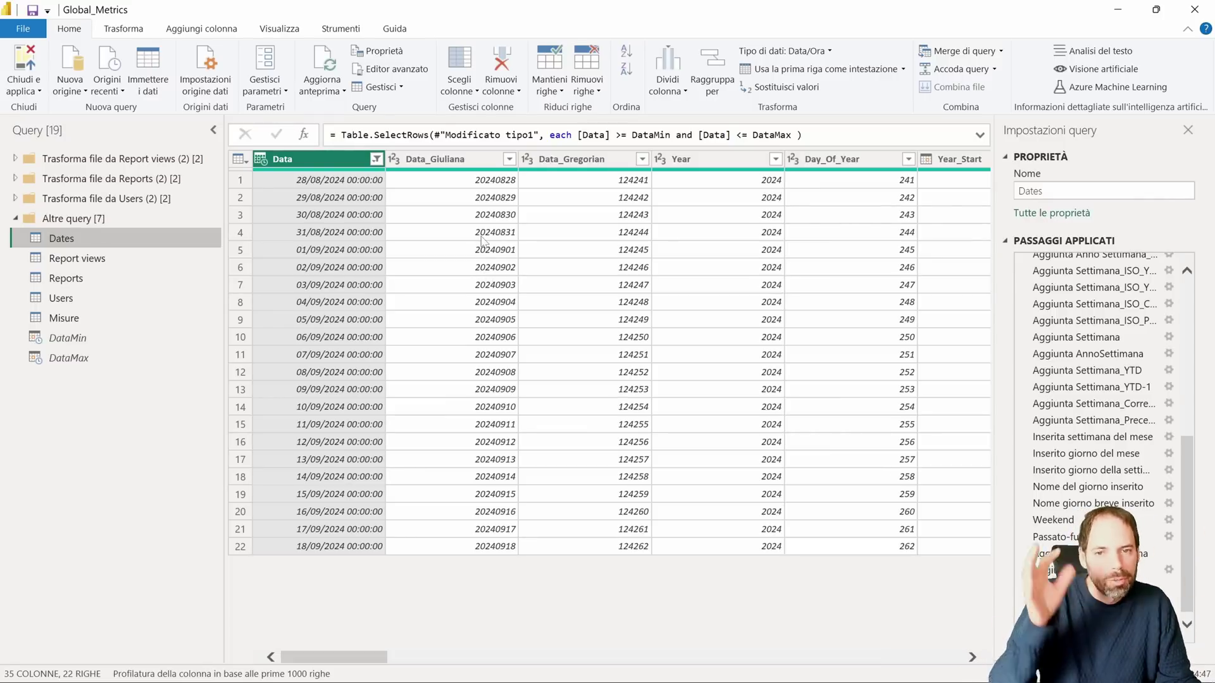
# - Inspect DataMin's Raggruppate righe settings: minimum Date grouped by Workspace, closed unchanged
pyautogui.moveTo(102, 346); pyautogui.dragTo(87, 350)
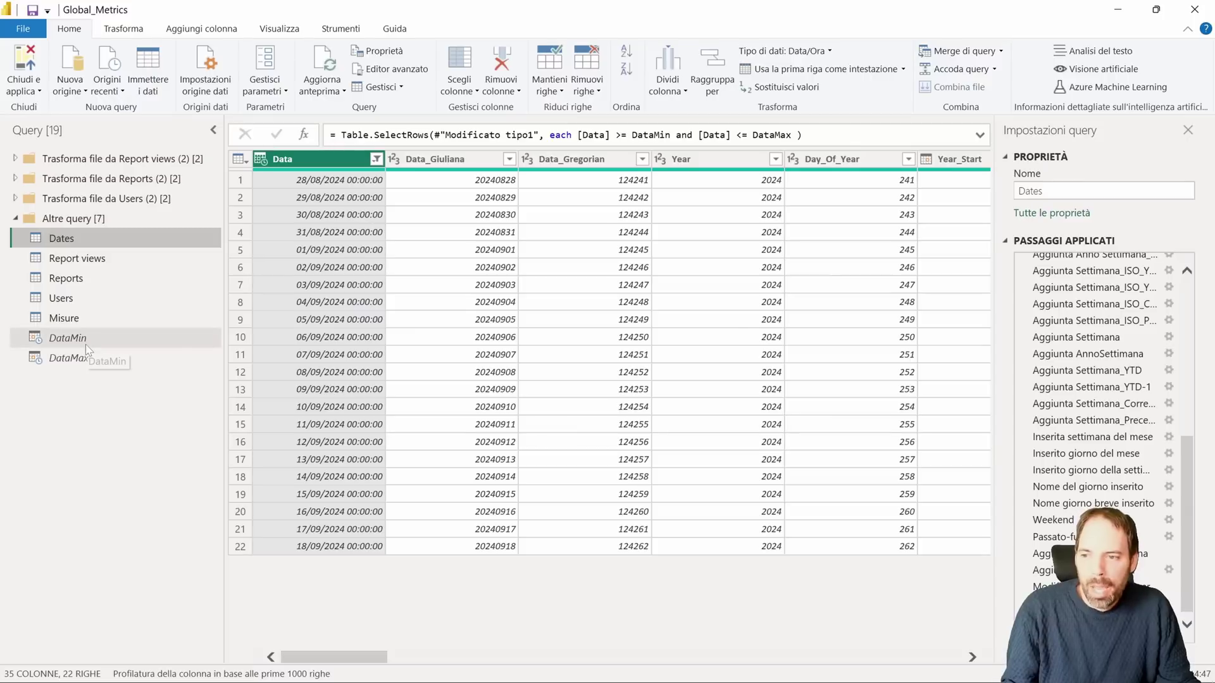
pyautogui.click(87, 342)
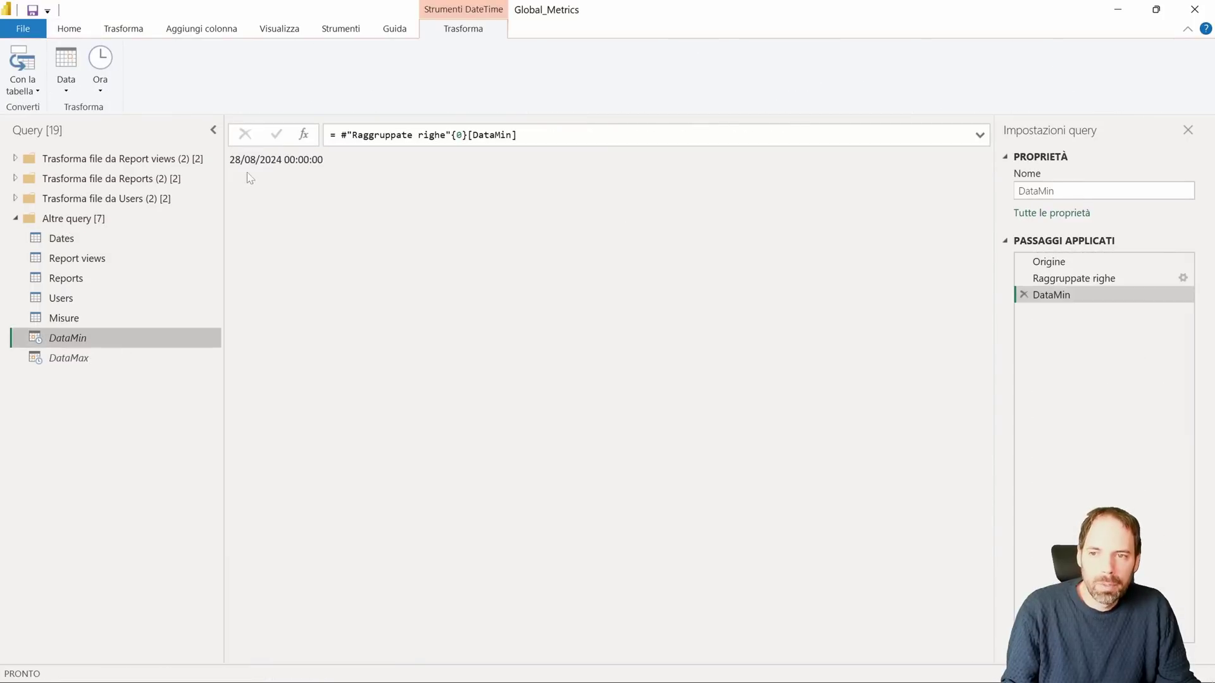
pyautogui.moveTo(1102, 278); pyautogui.dragTo(1106, 279)
pyautogui.click(1182, 278)
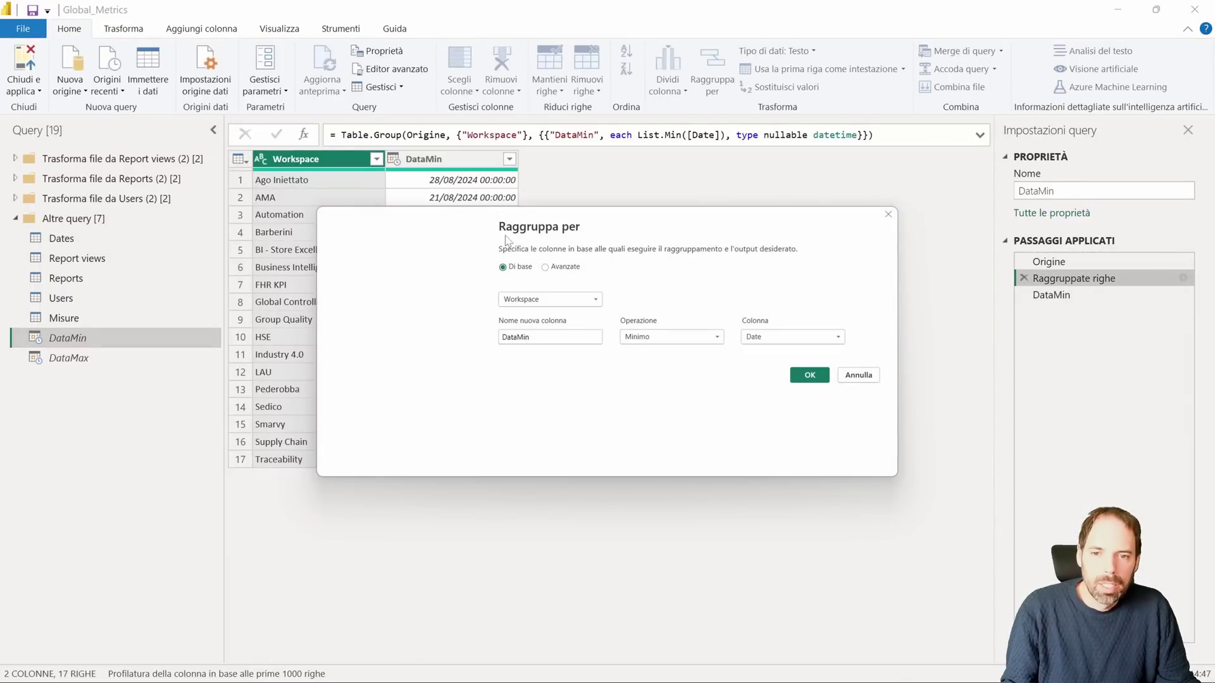
pyautogui.press('Escape')
# - Recheck the DataMin grouping without changes, then leave Power Query for the Model view diagram
pyautogui.rightClick(76, 258)
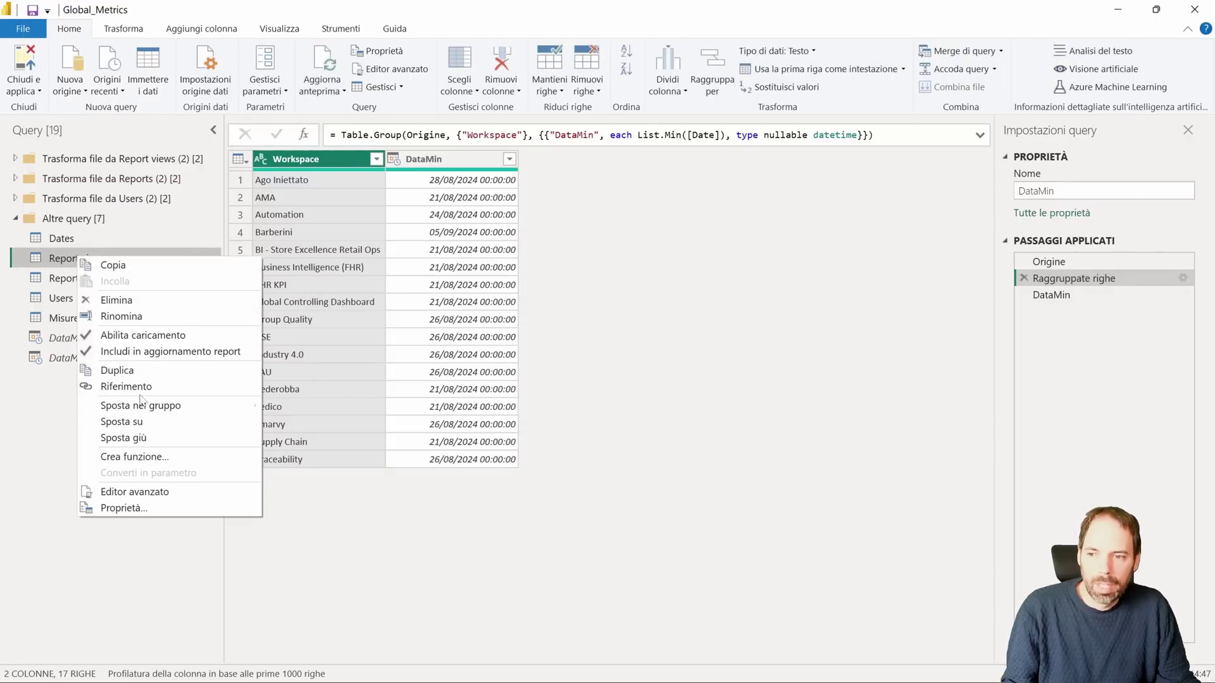
pyautogui.click(56, 423)
pyautogui.click(1182, 277)
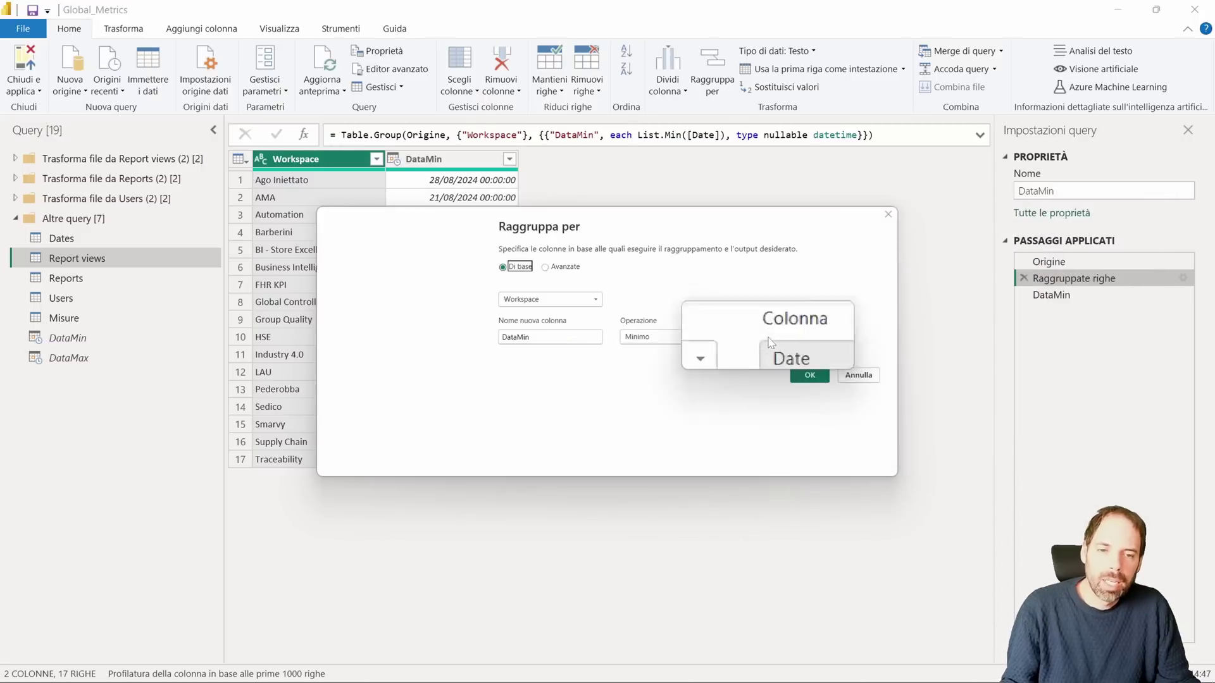
pyautogui.click(858, 374)
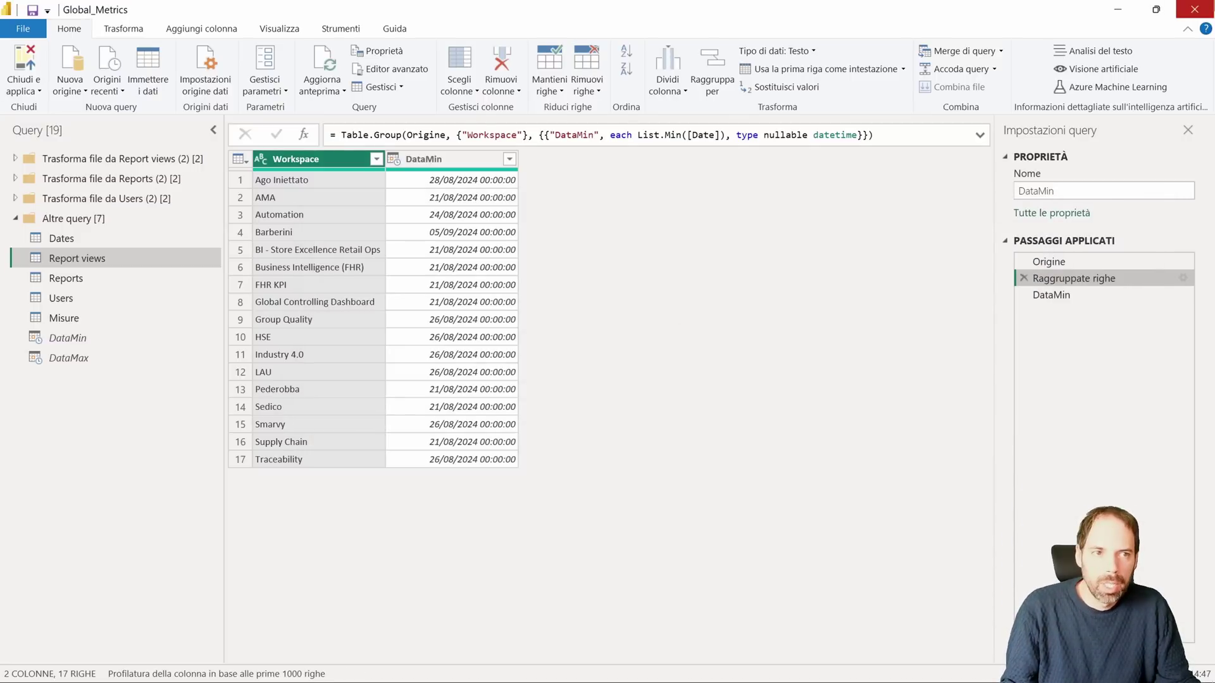
pyautogui.hotkey('alt', 'Tab')
pyautogui.click(17, 216)
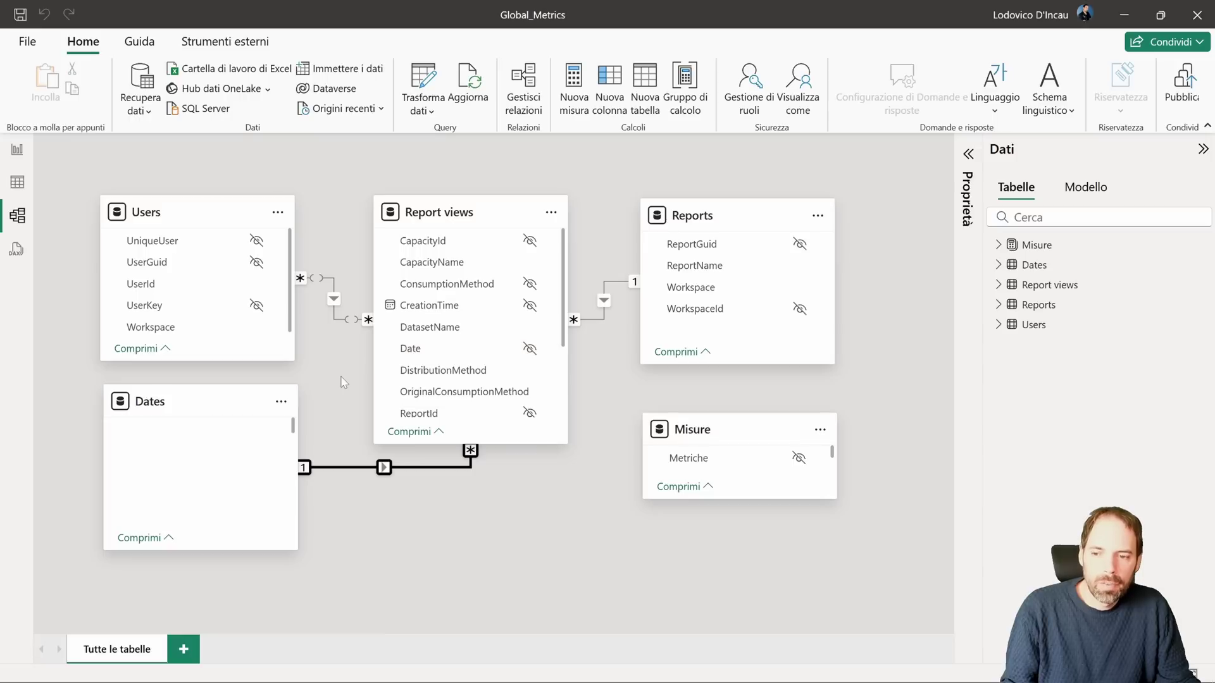
# - Read the DAX of the Reoirt Nr., Report Viewers and Report Views measures, then return to Model view
pyautogui.click(15, 153)
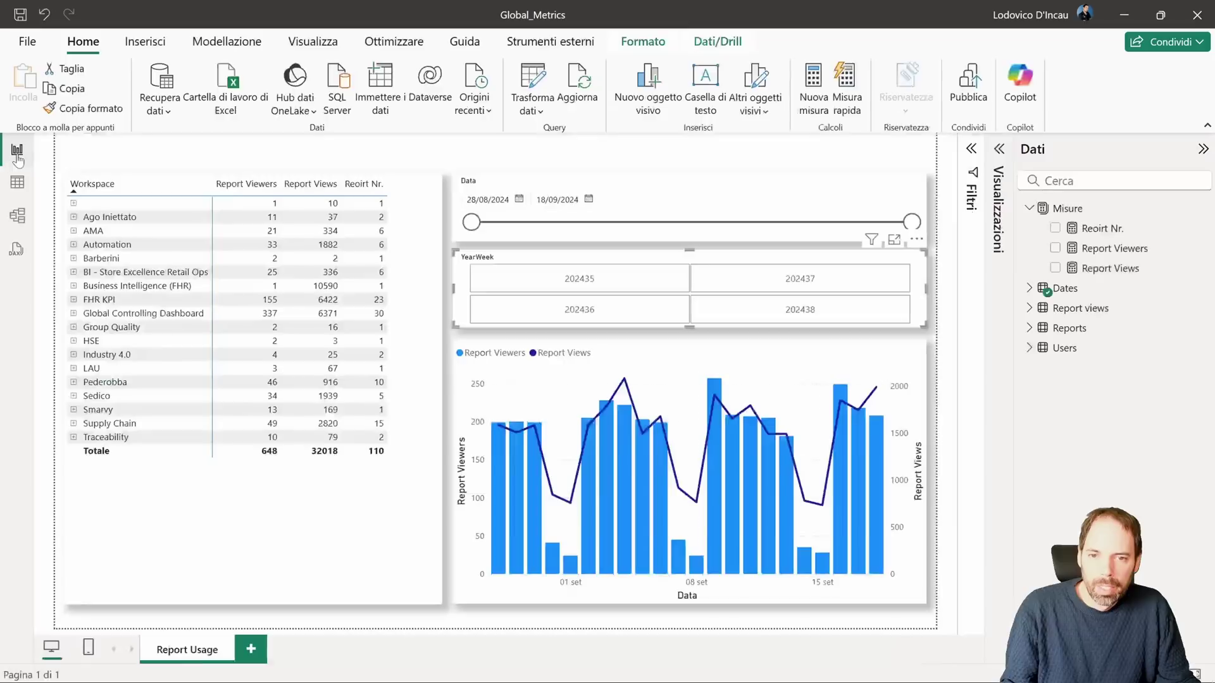
pyautogui.click(801, 153)
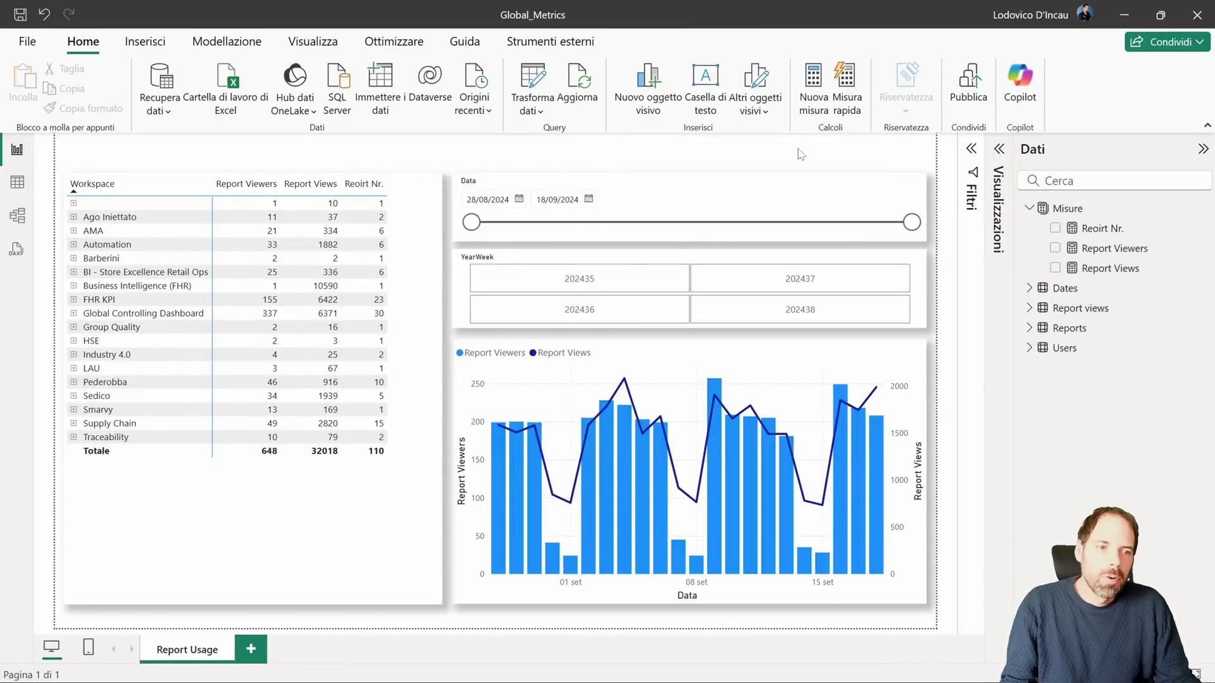
pyautogui.click(1091, 247)
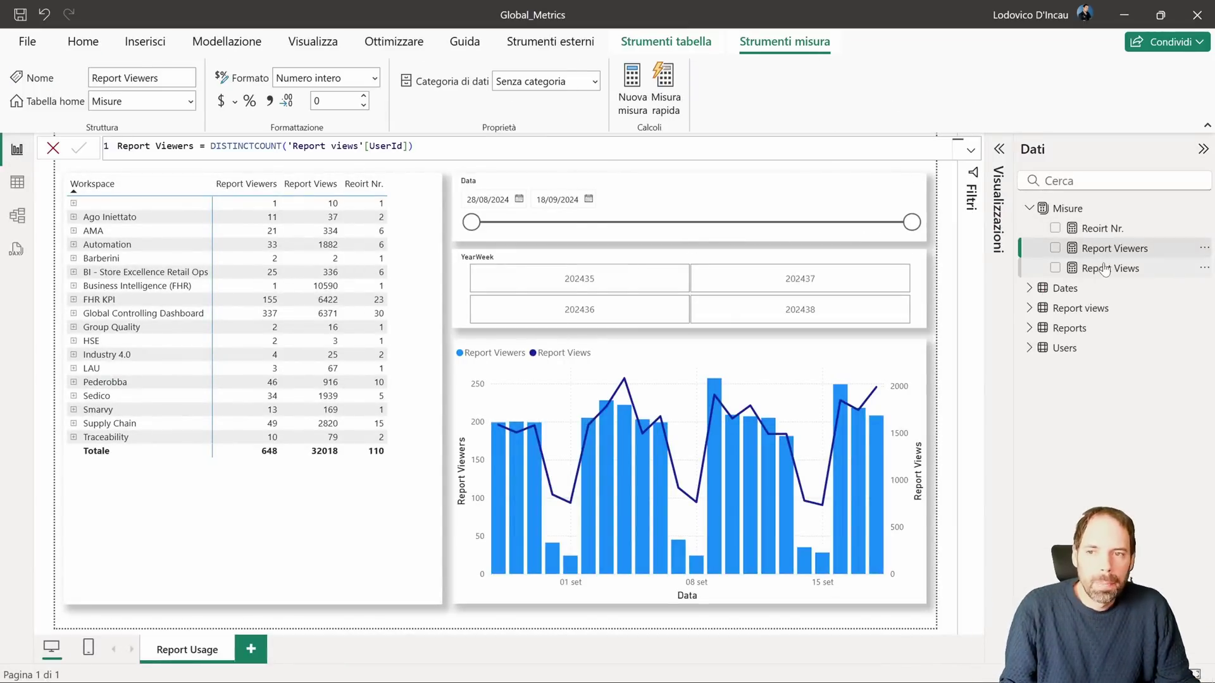
pyautogui.click(1104, 269)
pyautogui.click(1102, 250)
pyautogui.click(1102, 229)
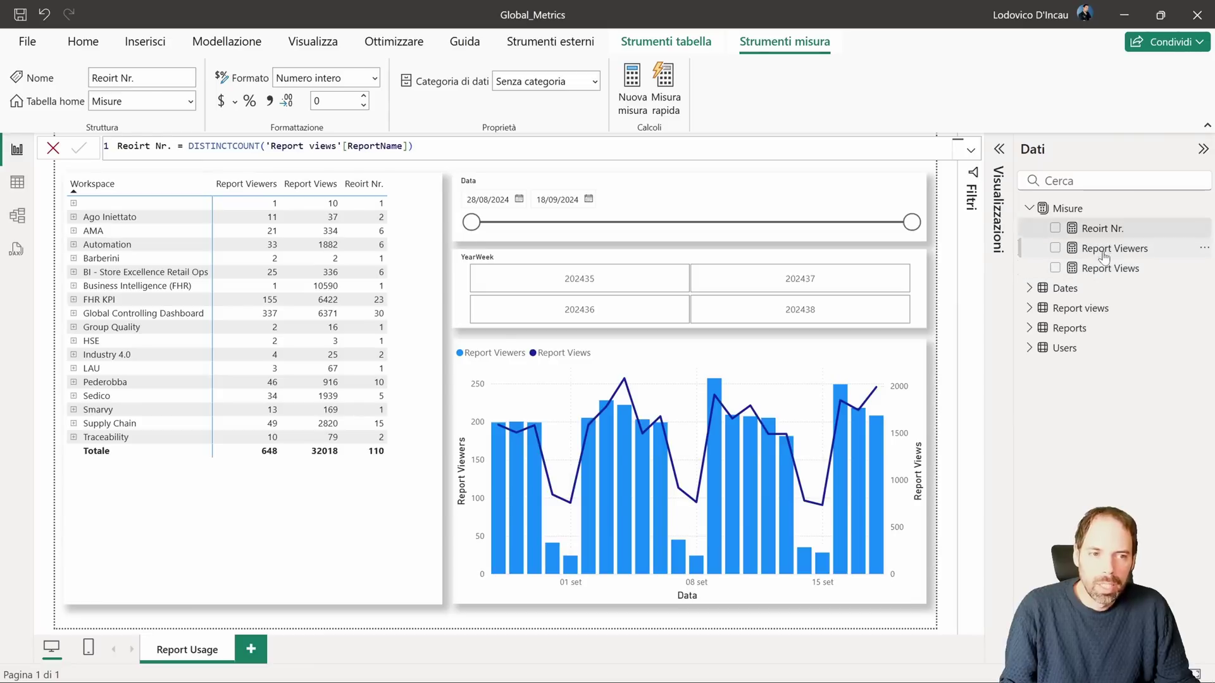
pyautogui.click(1104, 269)
pyautogui.click(1102, 250)
pyautogui.click(1091, 229)
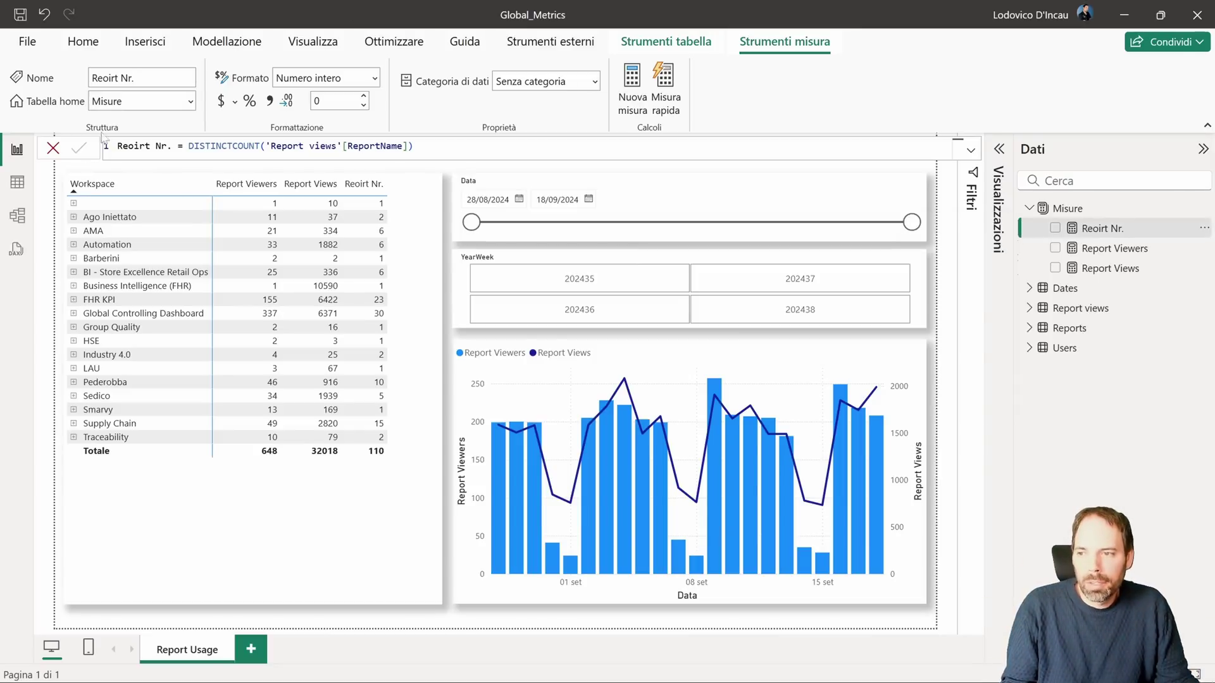
pyautogui.click(17, 216)
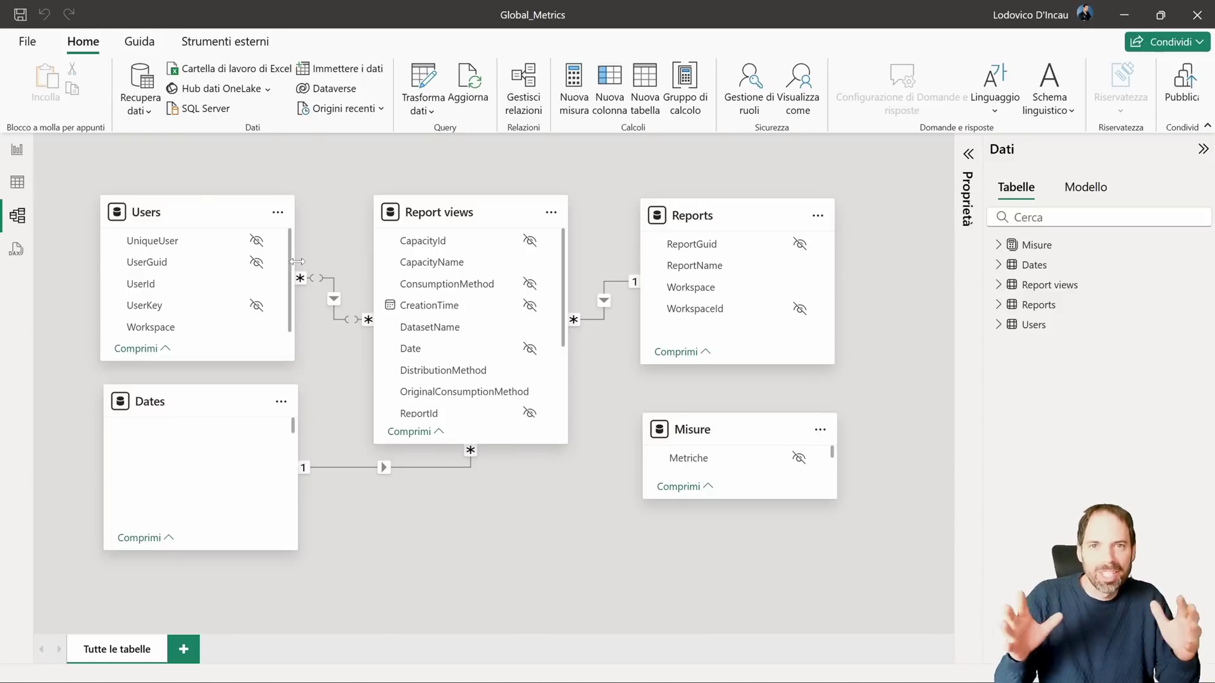
pyautogui.click(17, 150)
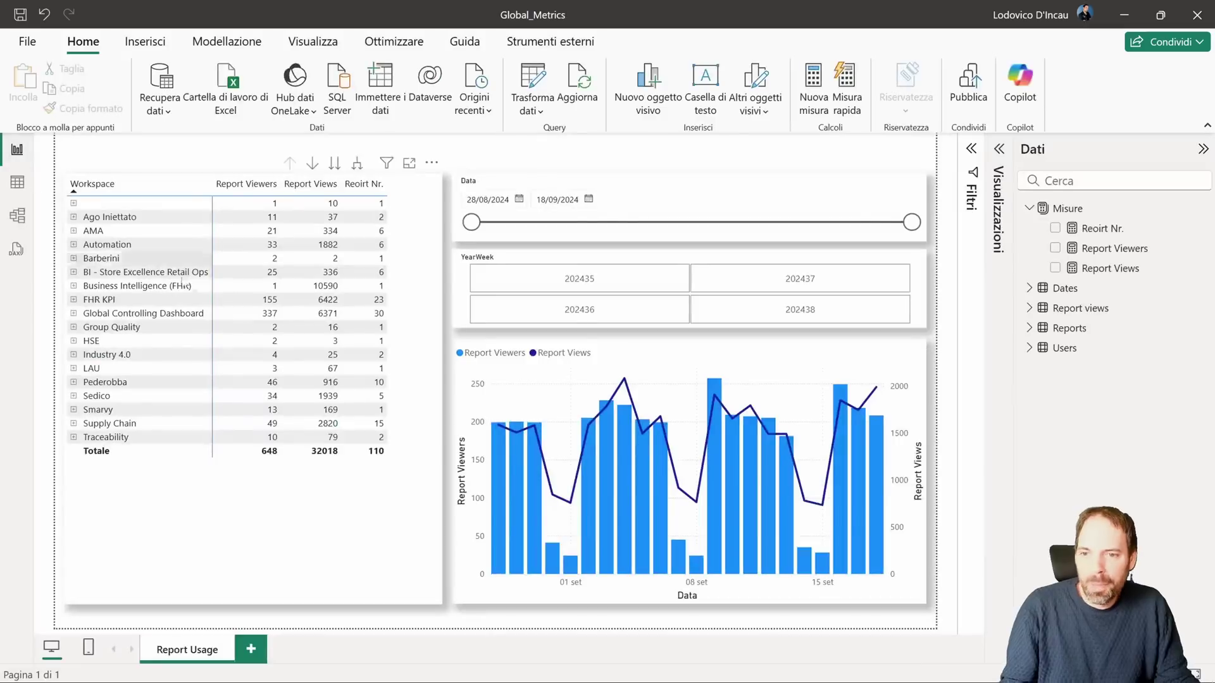
pyautogui.click(348, 551)
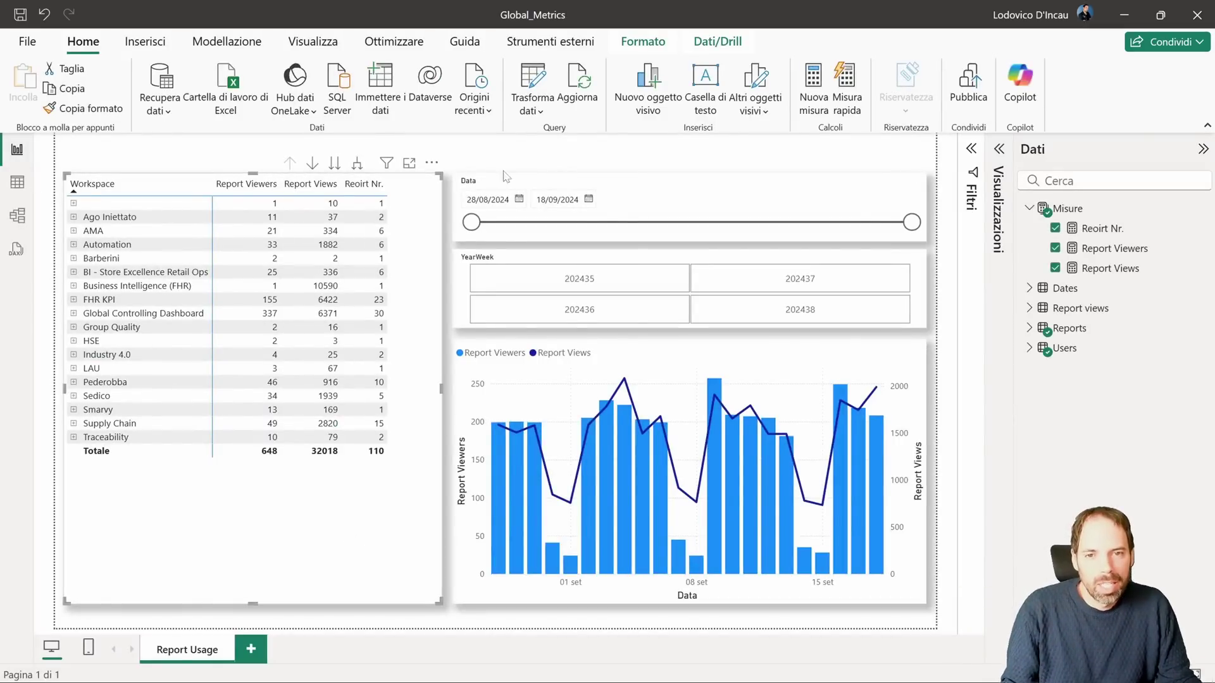
pyautogui.click(578, 150)
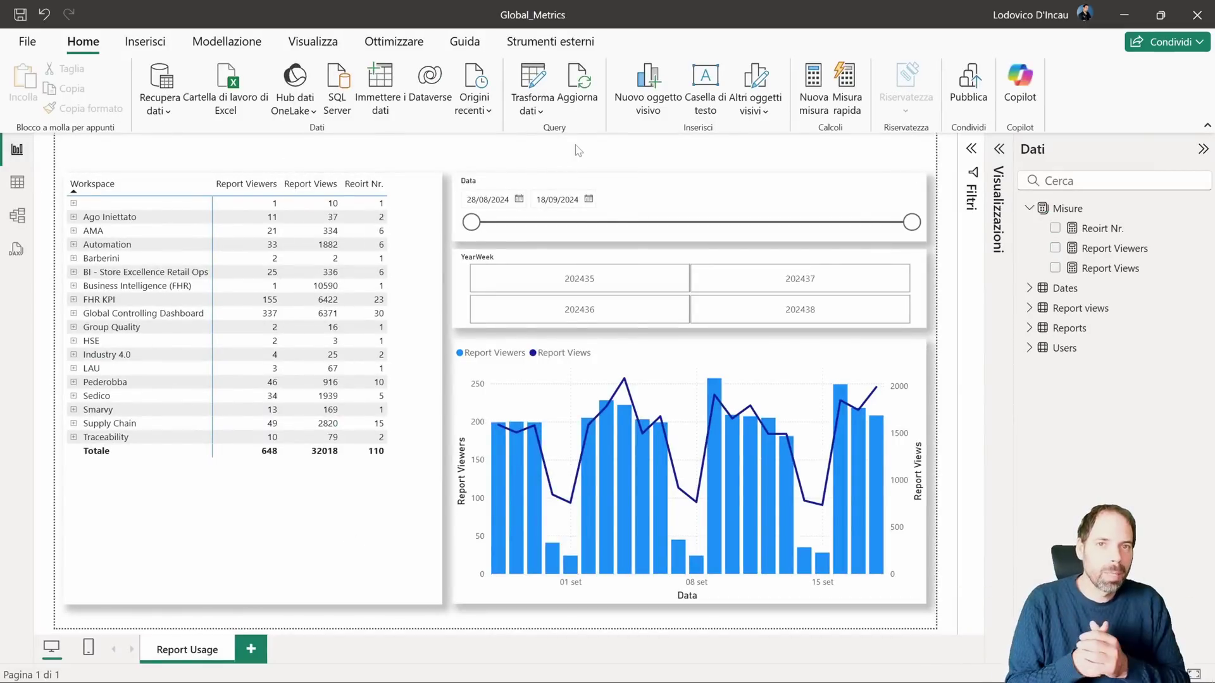